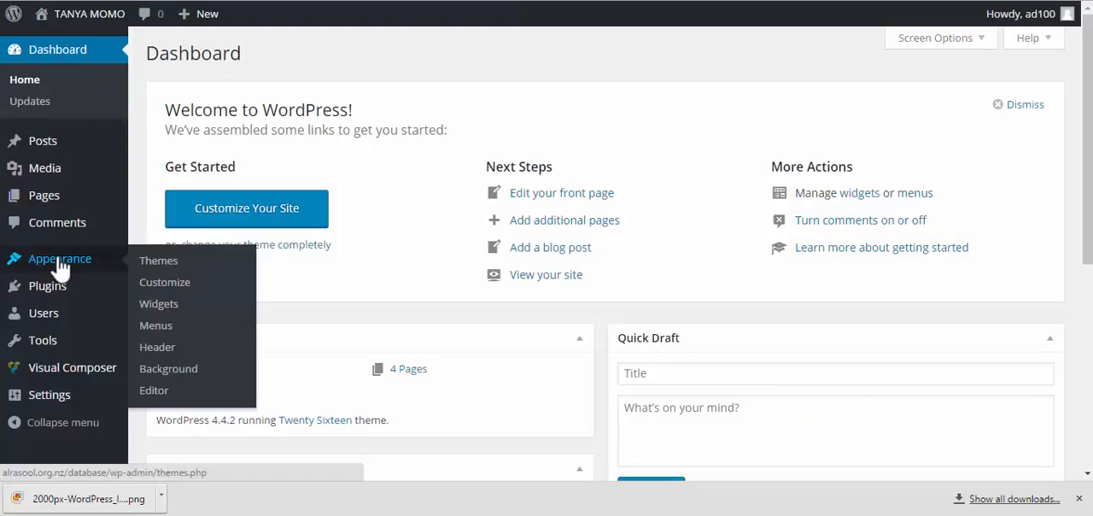
Open the page for adding new themes and look through the featured themes
left_click(172, 260)
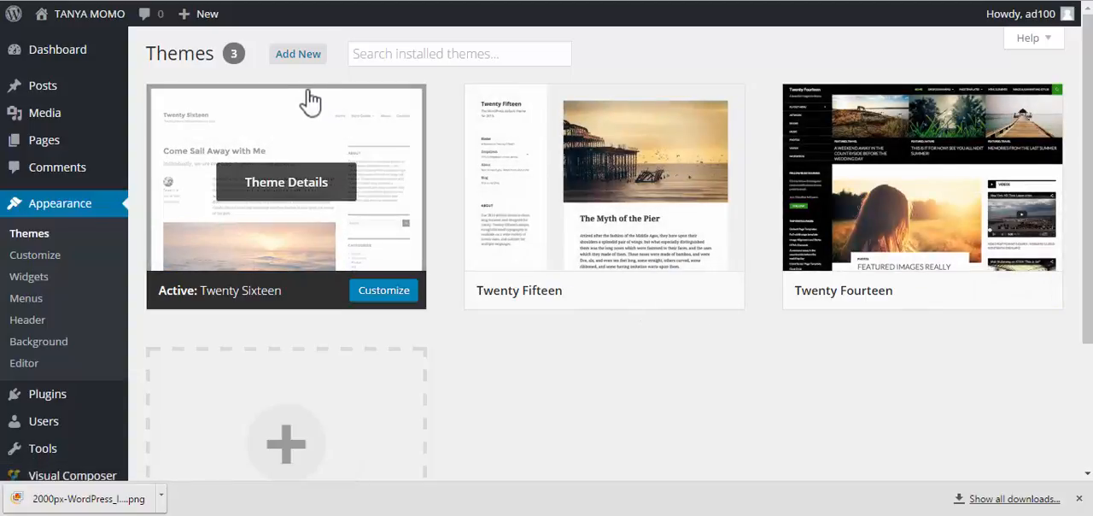
left_click(301, 54)
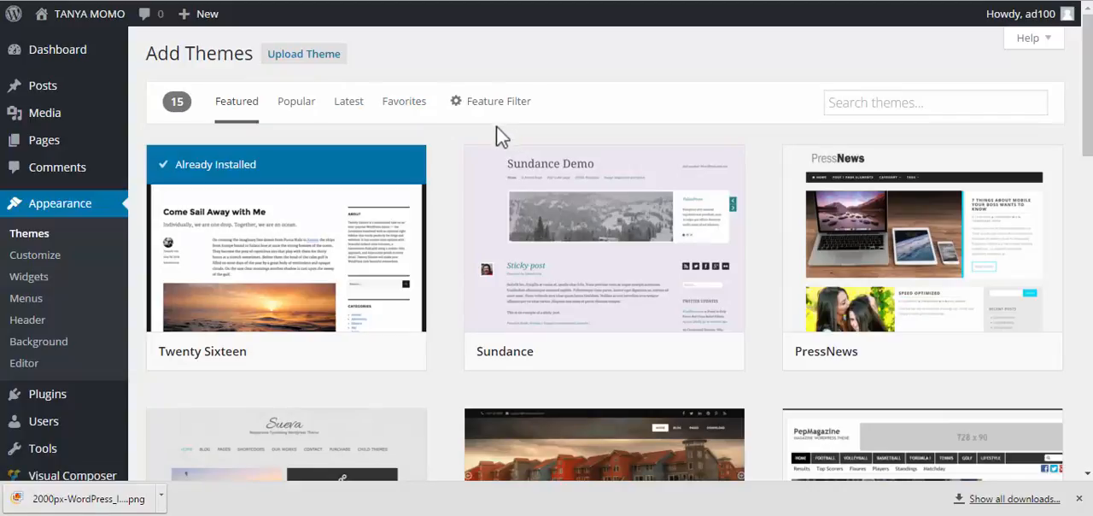
scroll(600, 214, "down", 2)
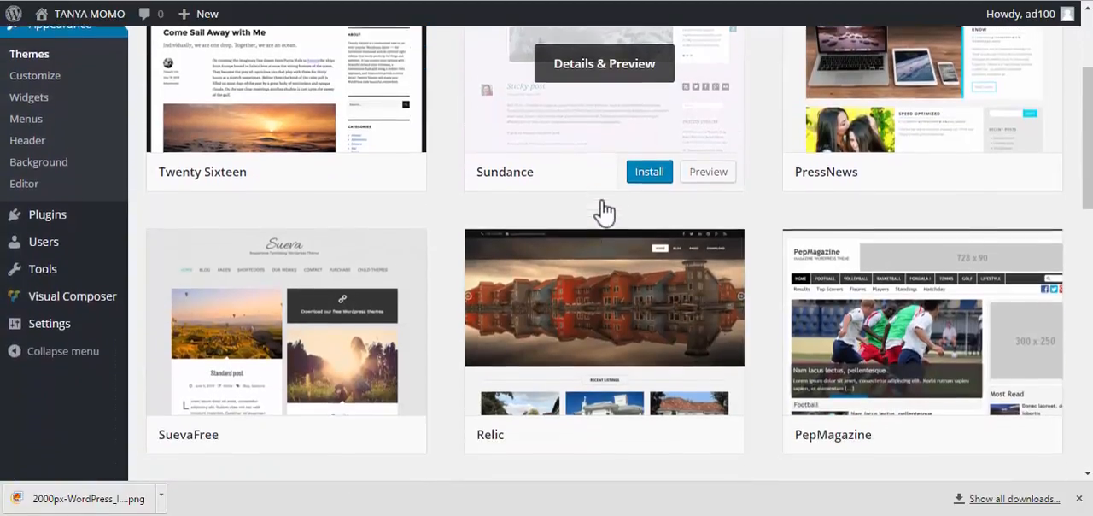
scroll(604, 214, "down", 2)
scroll(600, 209, "down", 2)
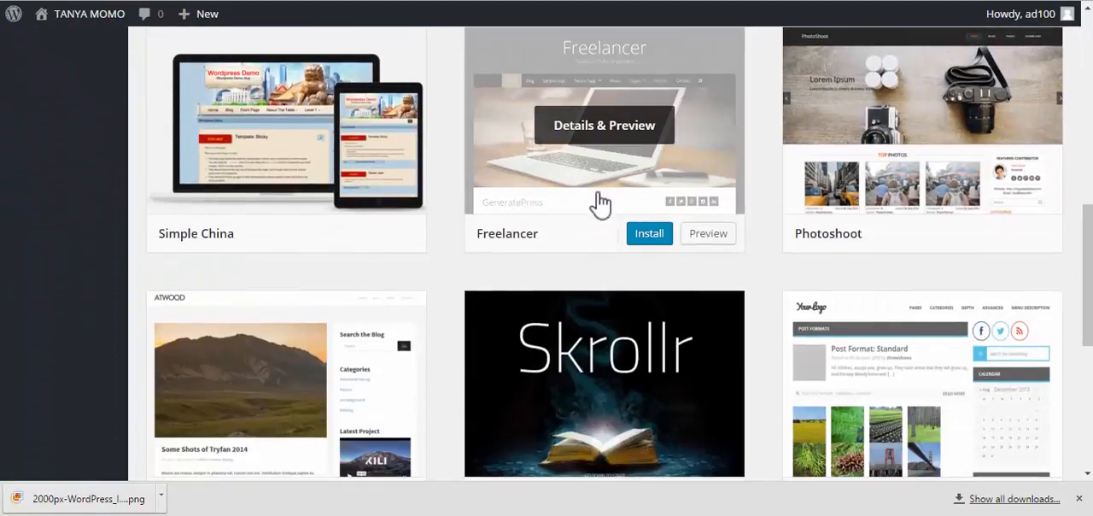
scroll(600, 203, "down", 3)
scroll(607, 201, "up", 10)
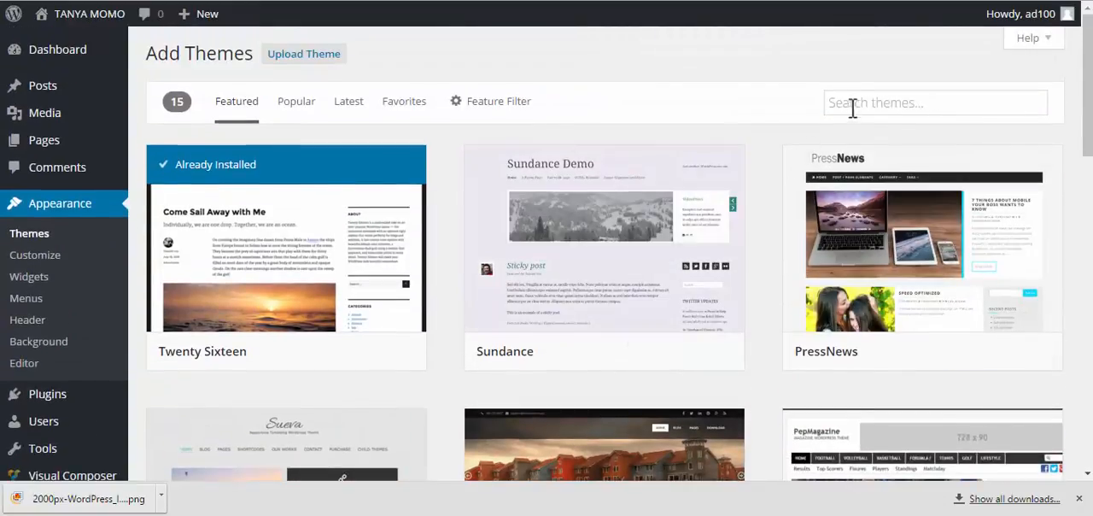
Search the theme directory for "S", then browse the popular themes
left_click(858, 100)
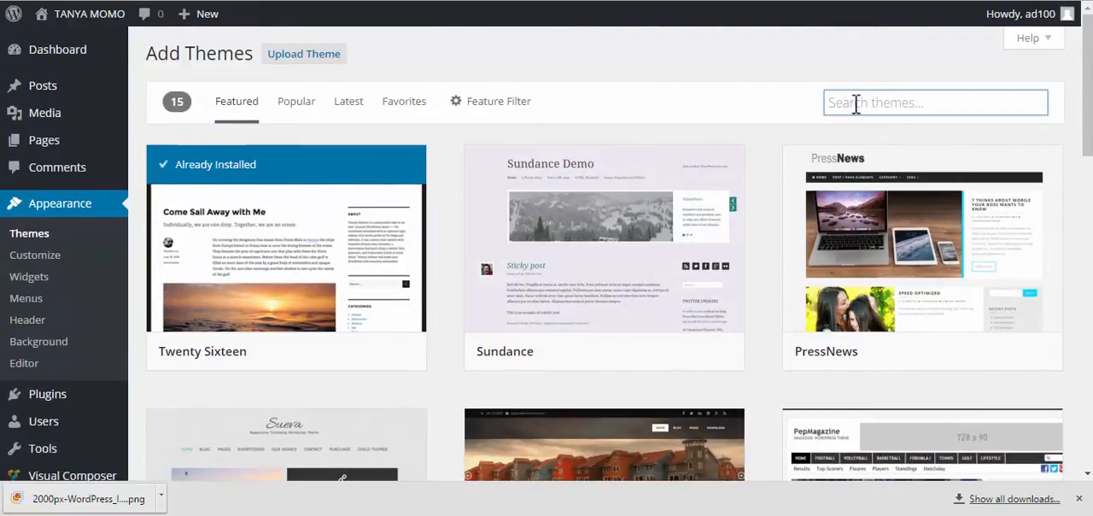
type("S")
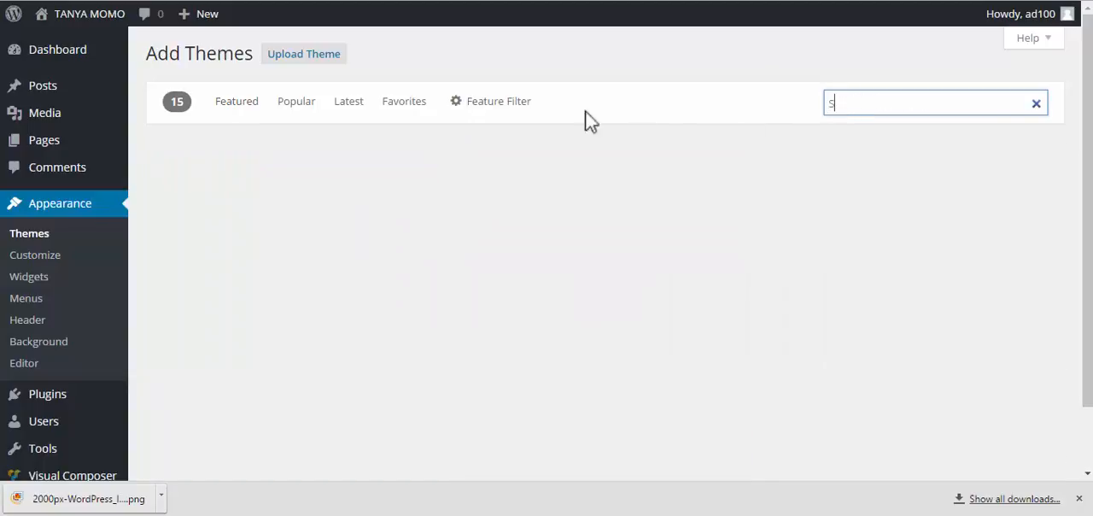
left_click(243, 106)
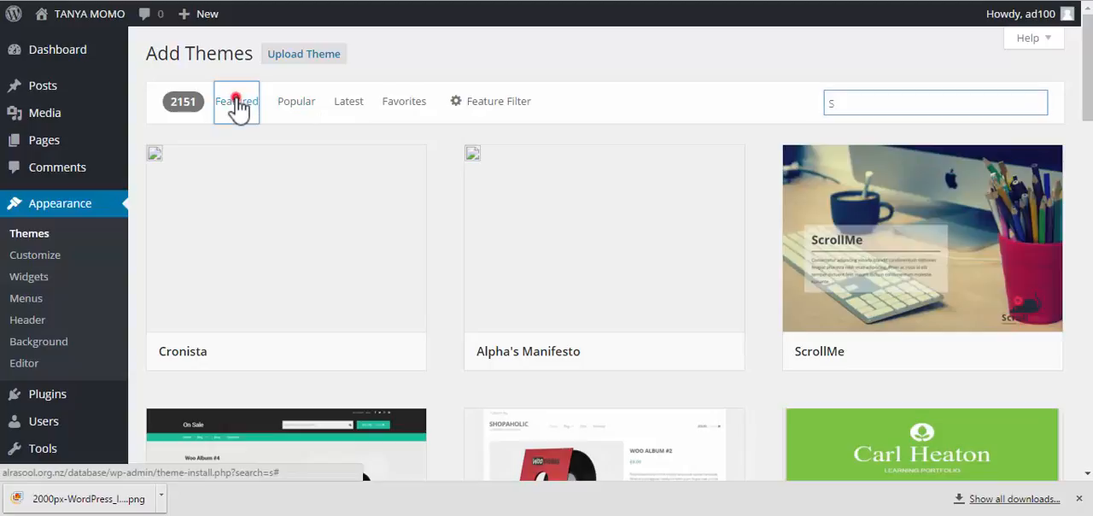
left_click(301, 104)
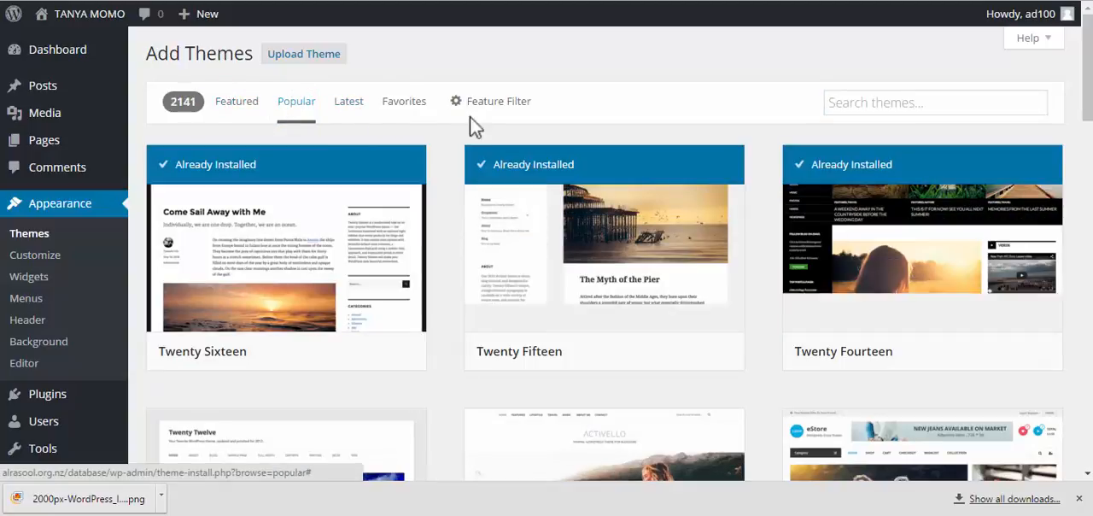
scroll(421, 128, "down", 3)
scroll(421, 128, "up", 3)
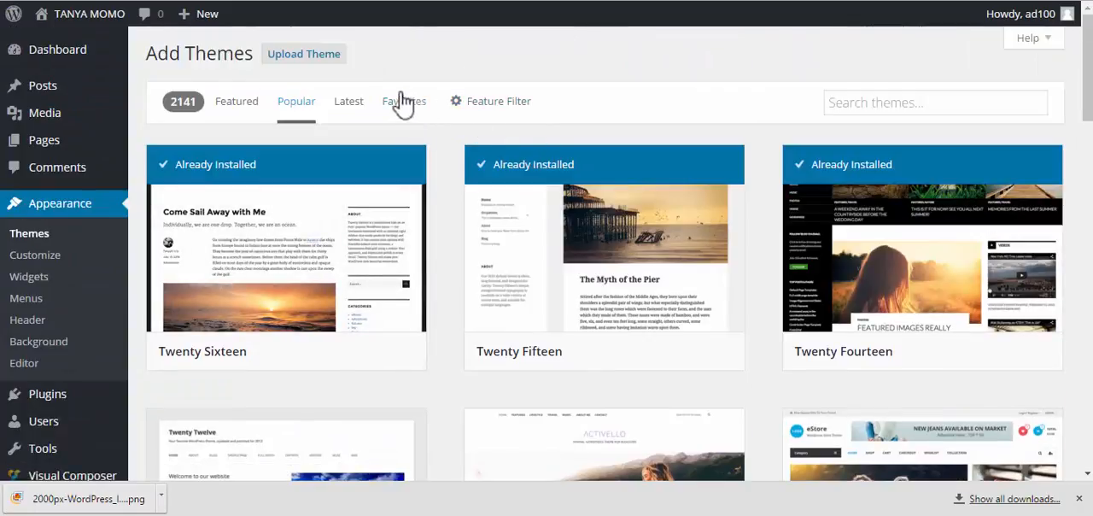
Choose jupiter.zip from the Wordpress Theme folder inside Presentation as the theme file to upload
left_click(318, 58)
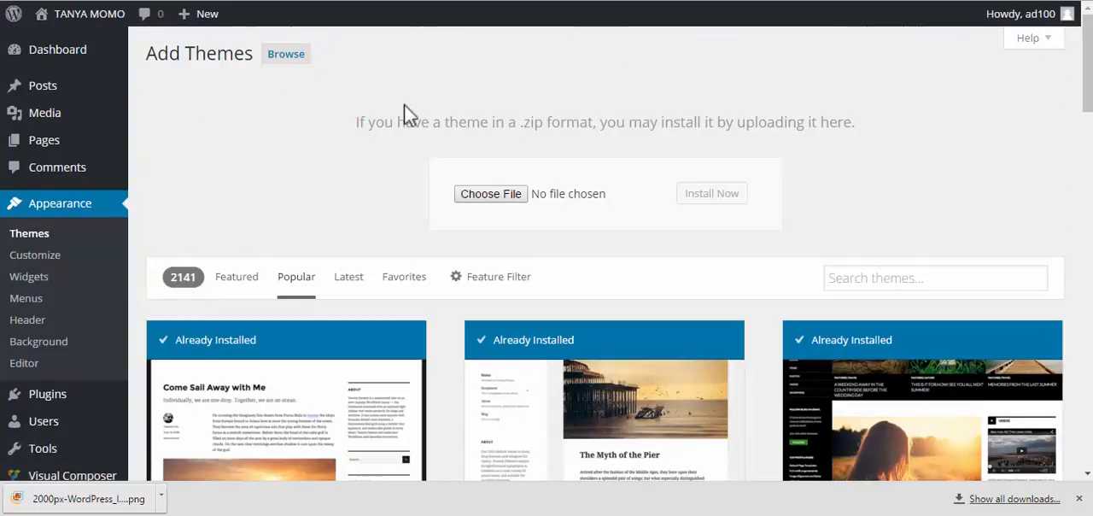
left_click(491, 195)
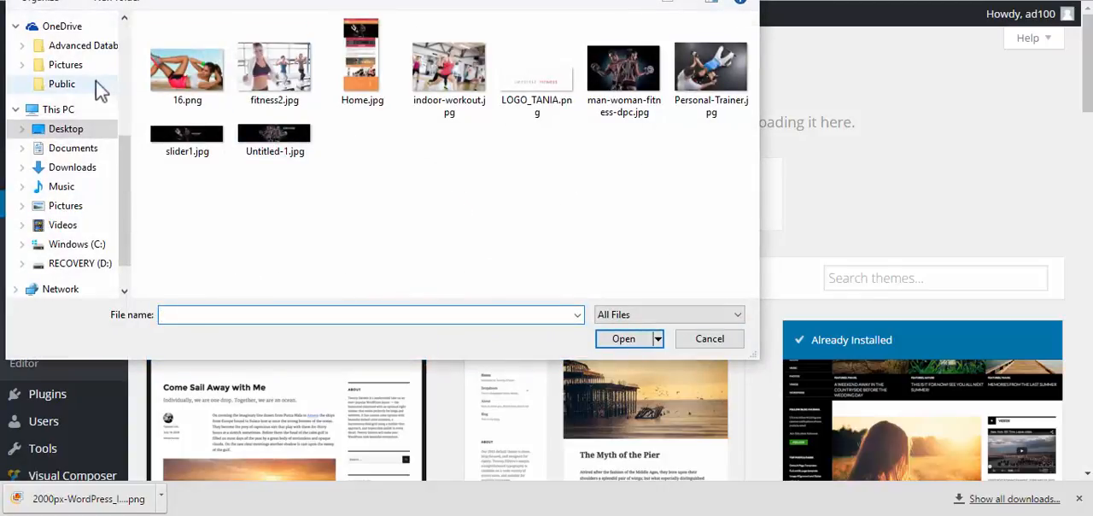
left_click_drag(125, 158, 117, 101)
left_click(88, 60)
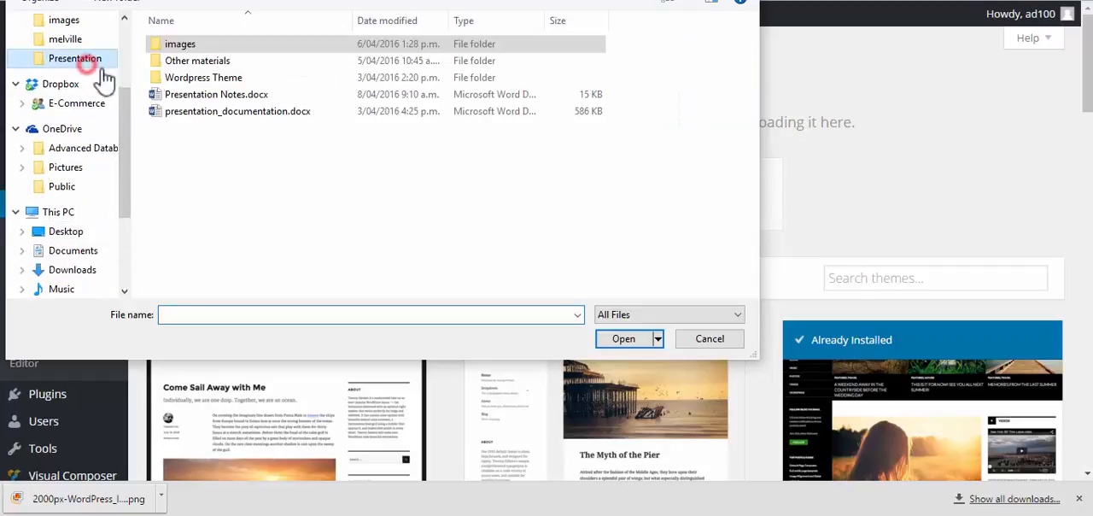
double_click(220, 76)
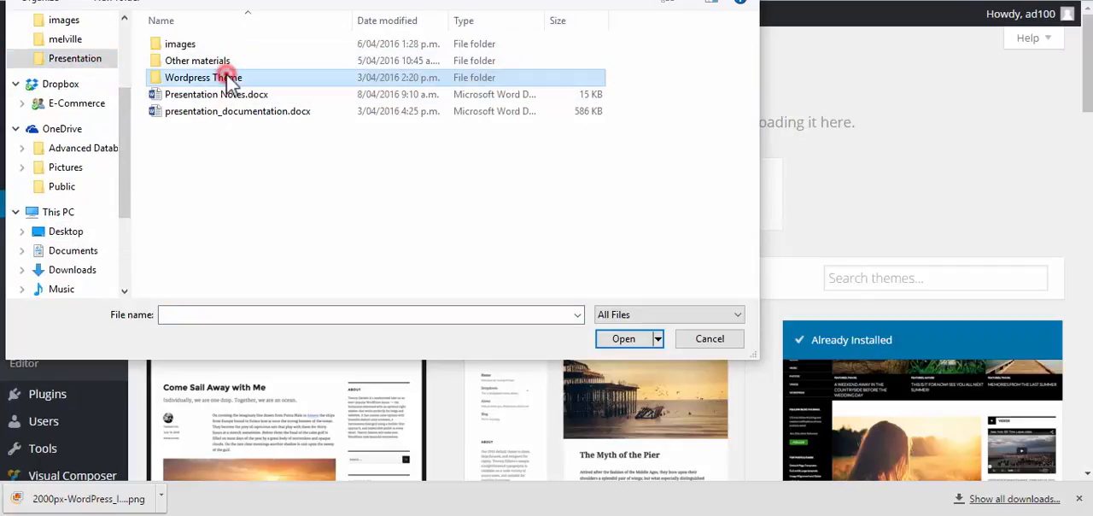
left_click(197, 48)
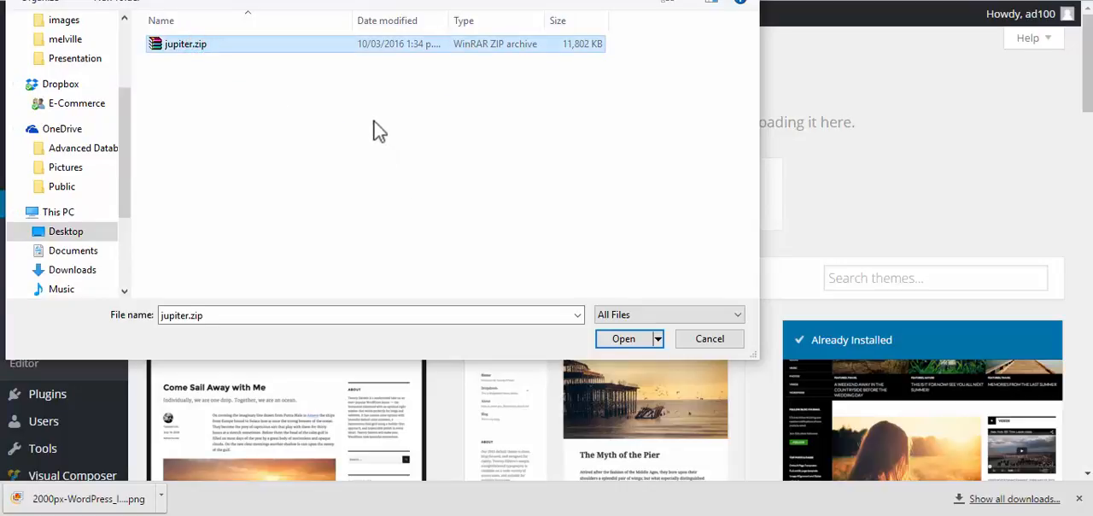
left_click(624, 340)
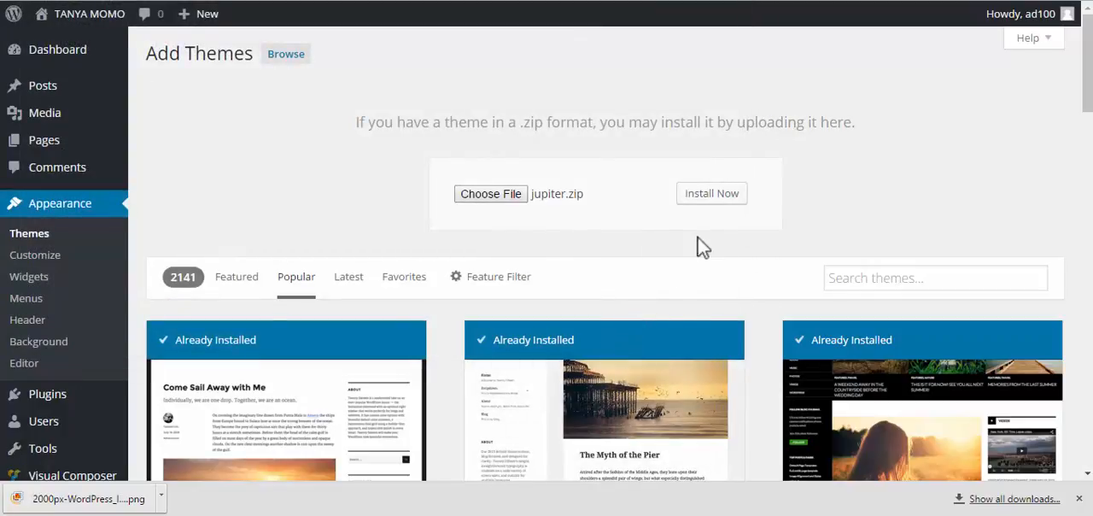
Install the uploaded Jupiter theme, activate it and look over its welcome page
left_click(712, 198)
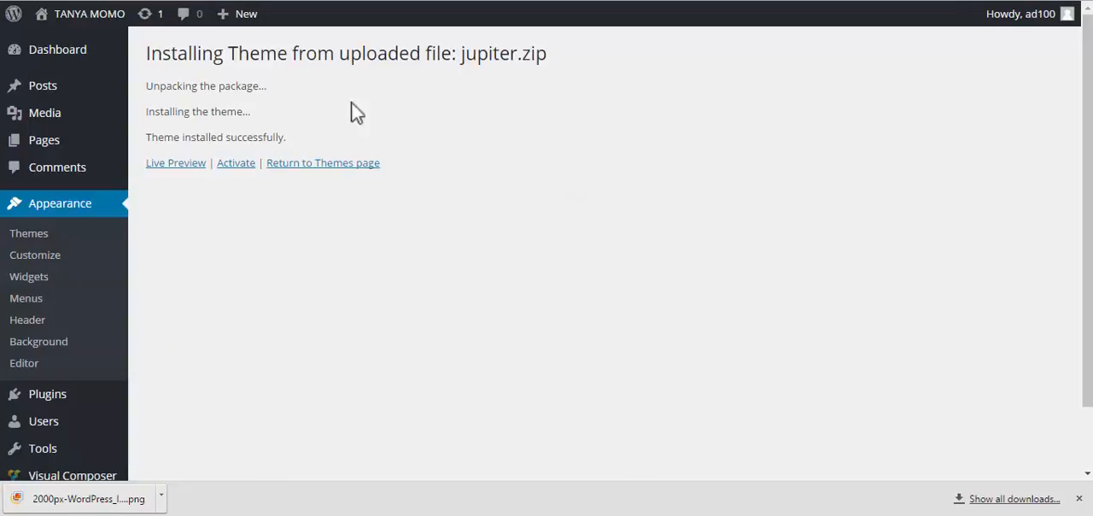
left_click(237, 163)
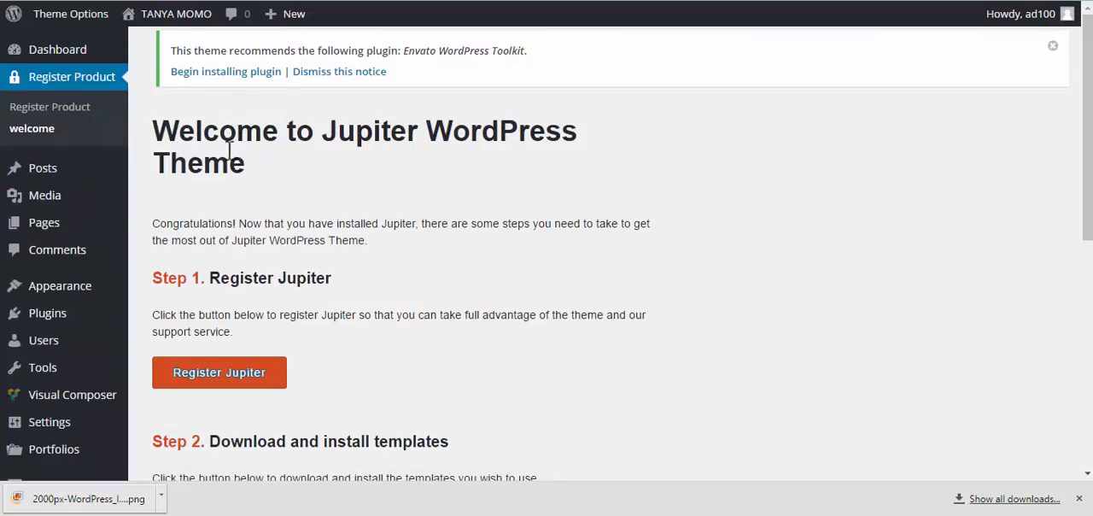
scroll(226, 151, "down", 5)
scroll(224, 151, "up", 5)
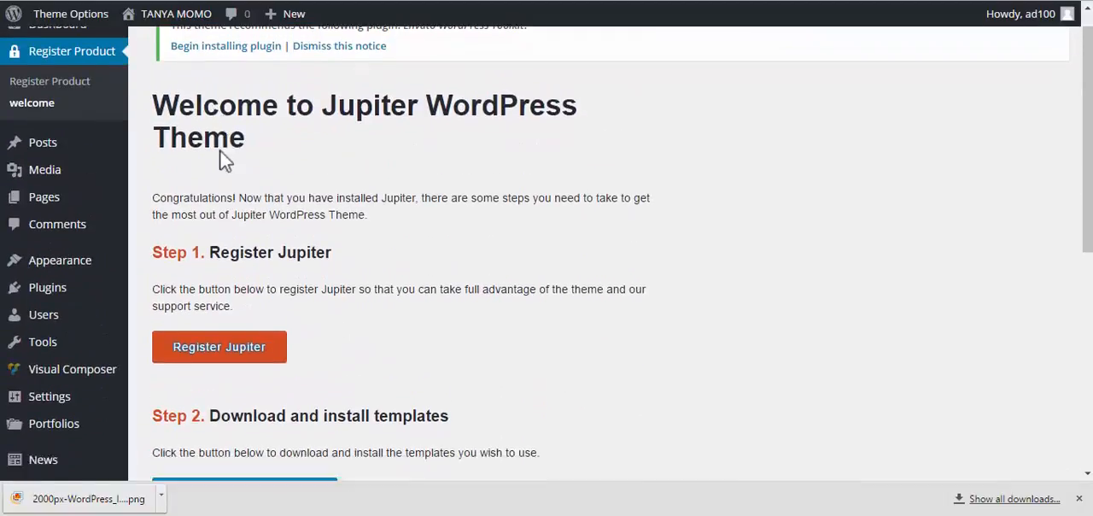
scroll(209, 158, "down", 4)
scroll(195, 154, "up", 4)
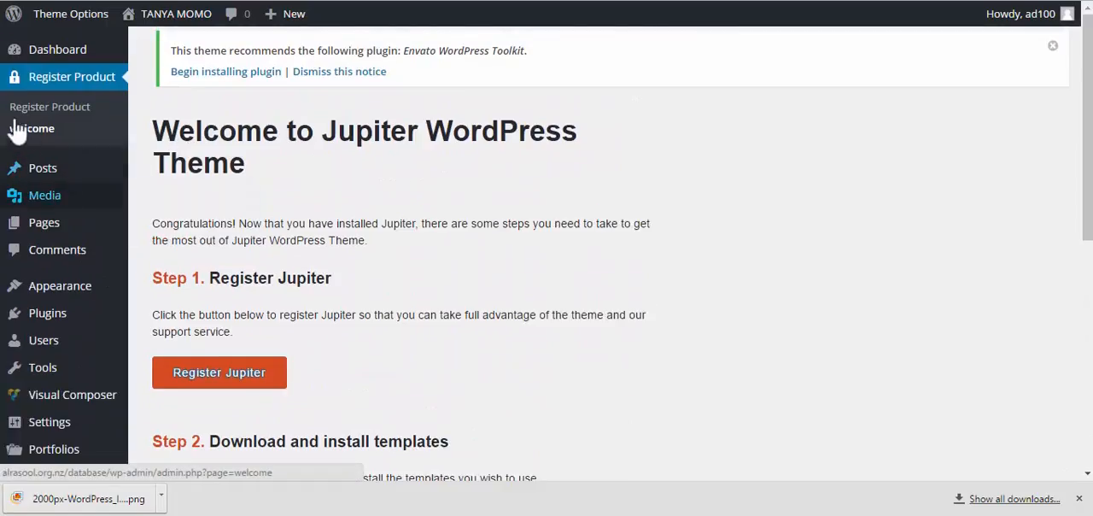
Open the page for adding new plugins and look through the featured plugins
mouse_move(71, 323)
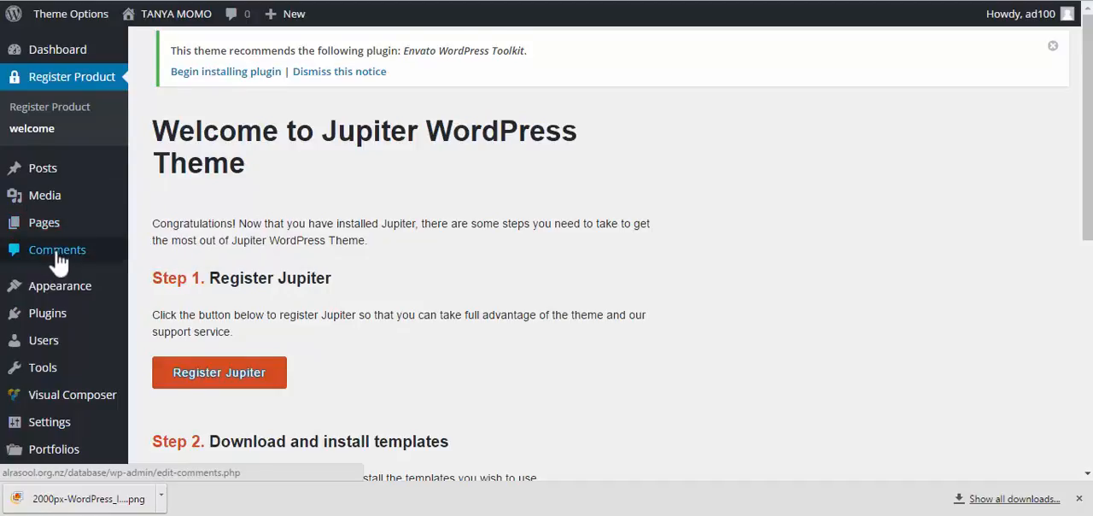
scroll(65, 245, "down", 1)
mouse_move(65, 245)
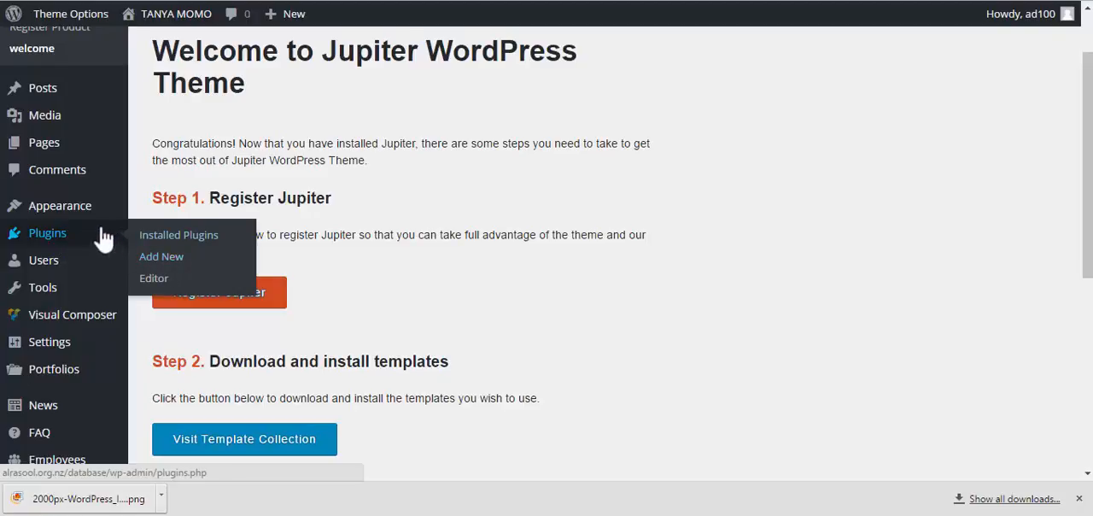
left_click(169, 258)
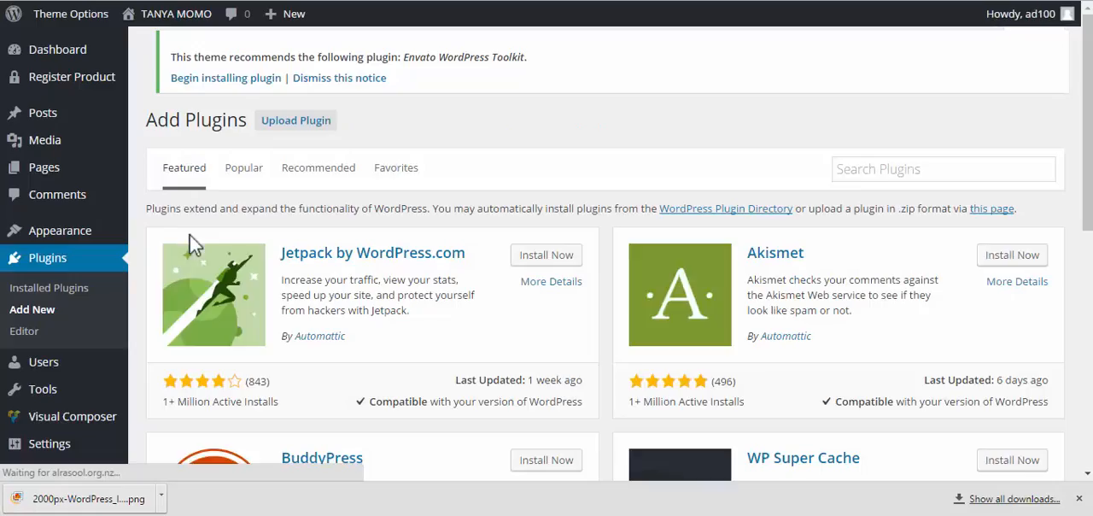
scroll(434, 237, "down", 3)
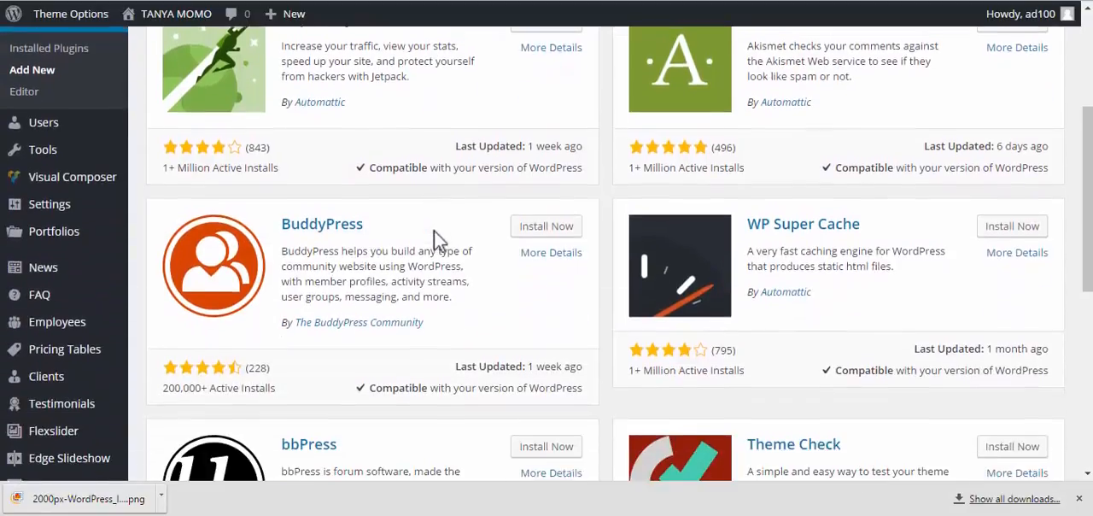
scroll(434, 237, "up", 3)
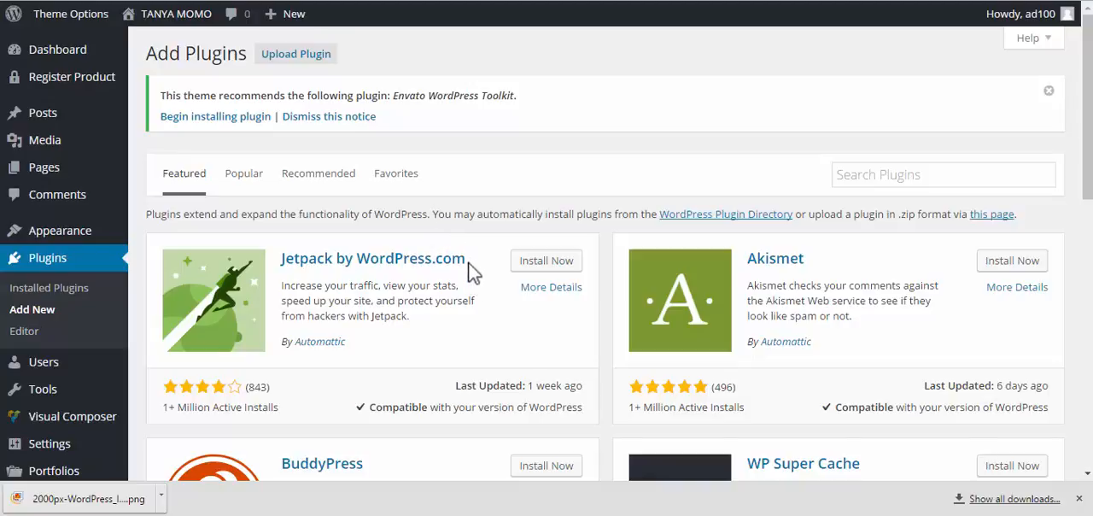
Search the plugin directory for "slider"
left_click(912, 174)
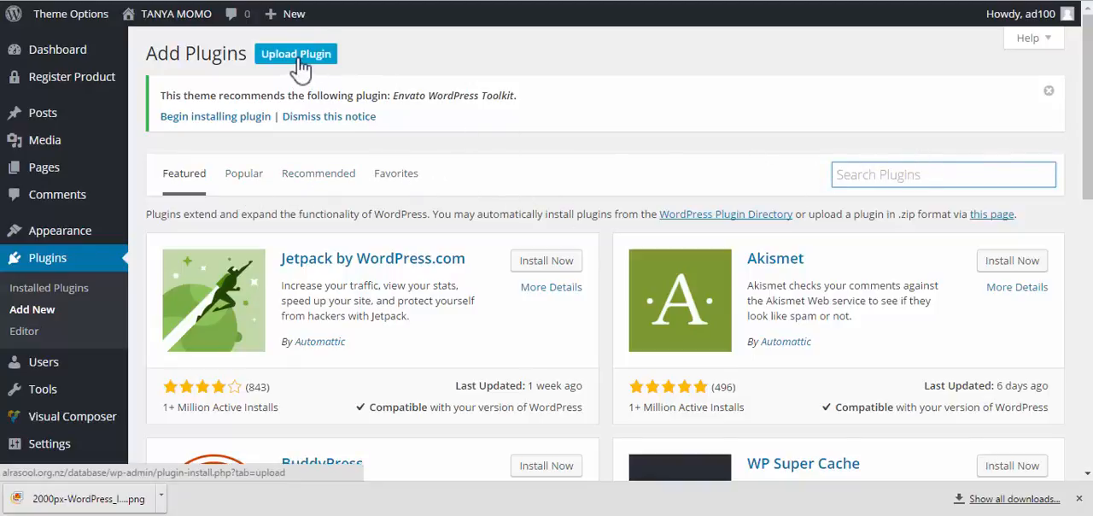
left_click(906, 174)
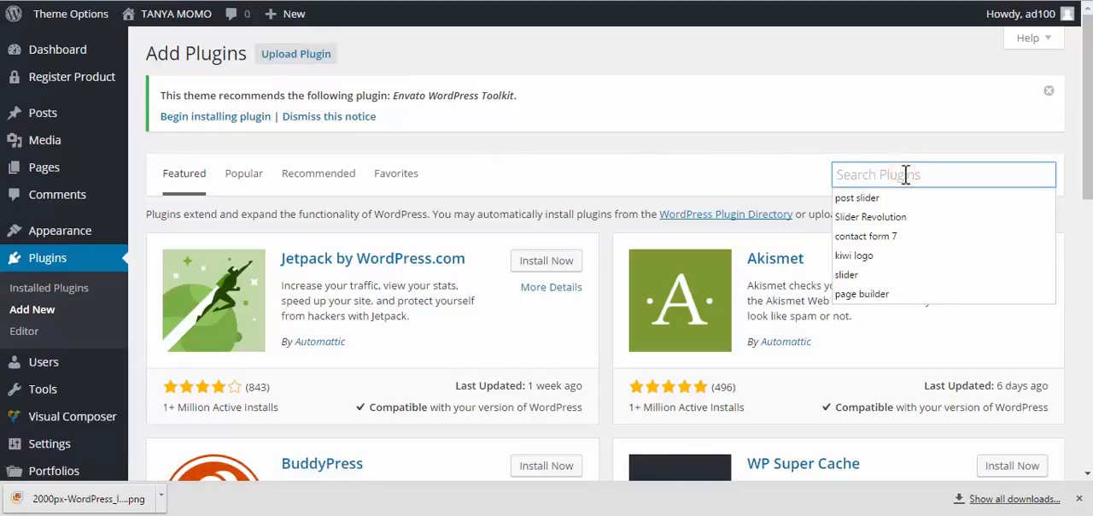
type("slider")
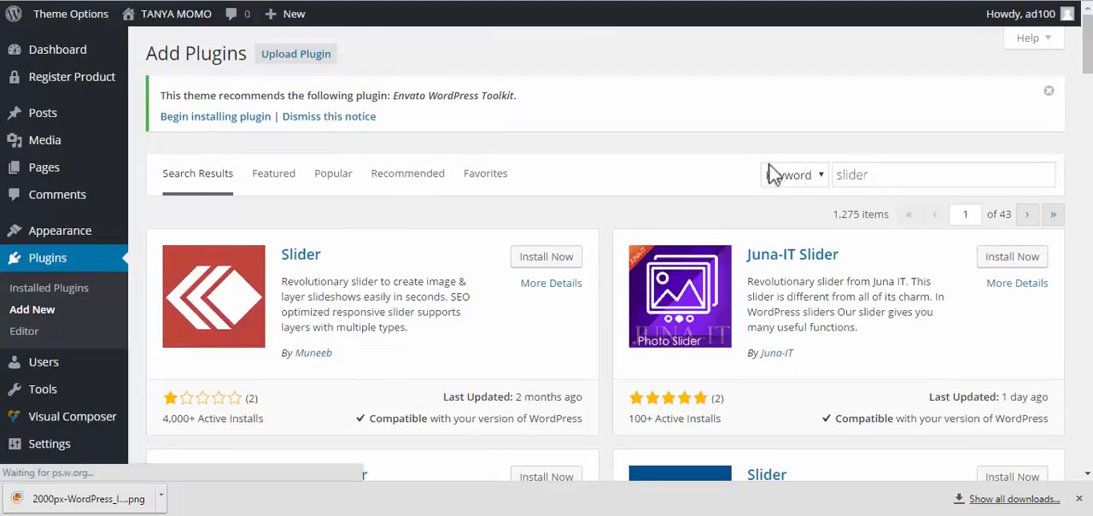
Compare the star ratings, review counts, active installs and last update dates of the slider plugins found
scroll(757, 175, "down", 2)
scroll(751, 182, "down", 2)
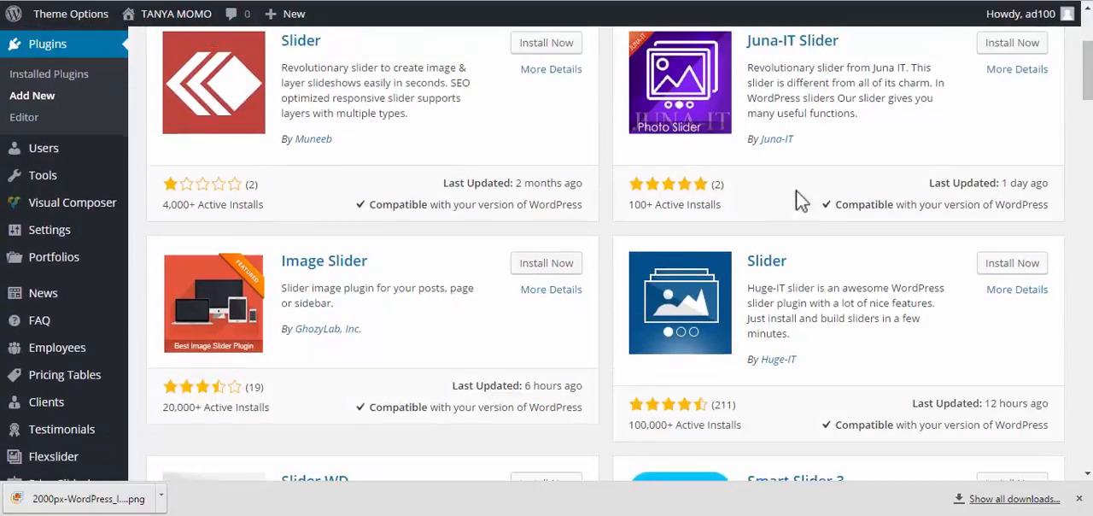
scroll(810, 186, "down", 3)
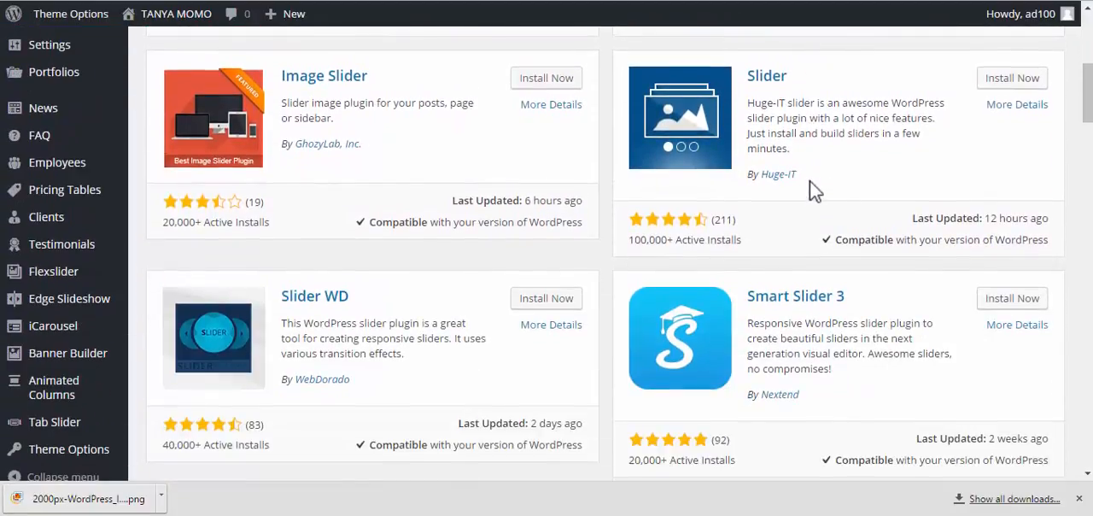
scroll(810, 181, "up", 5)
scroll(824, 227, "down", 1)
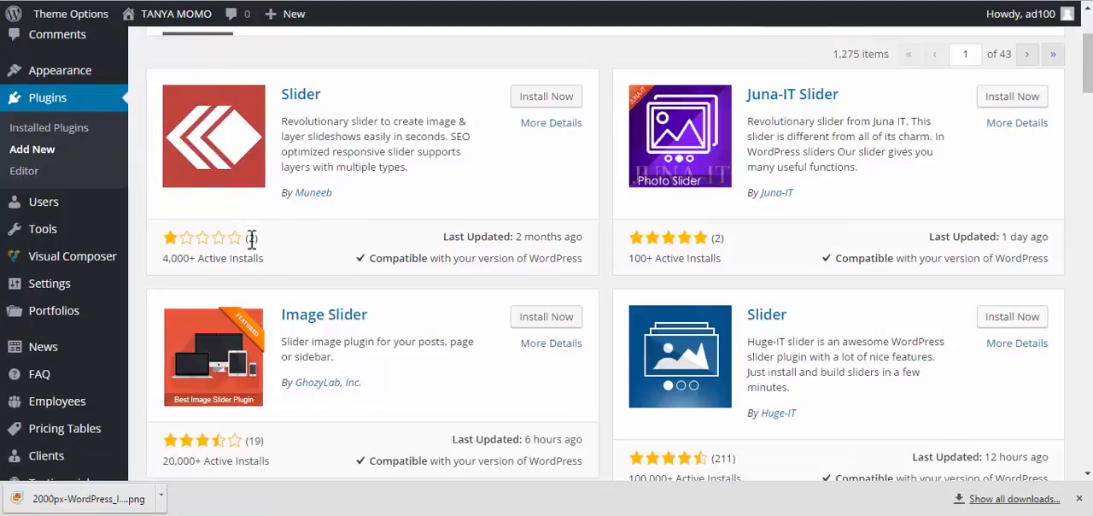
left_click_drag(191, 259, 161, 247)
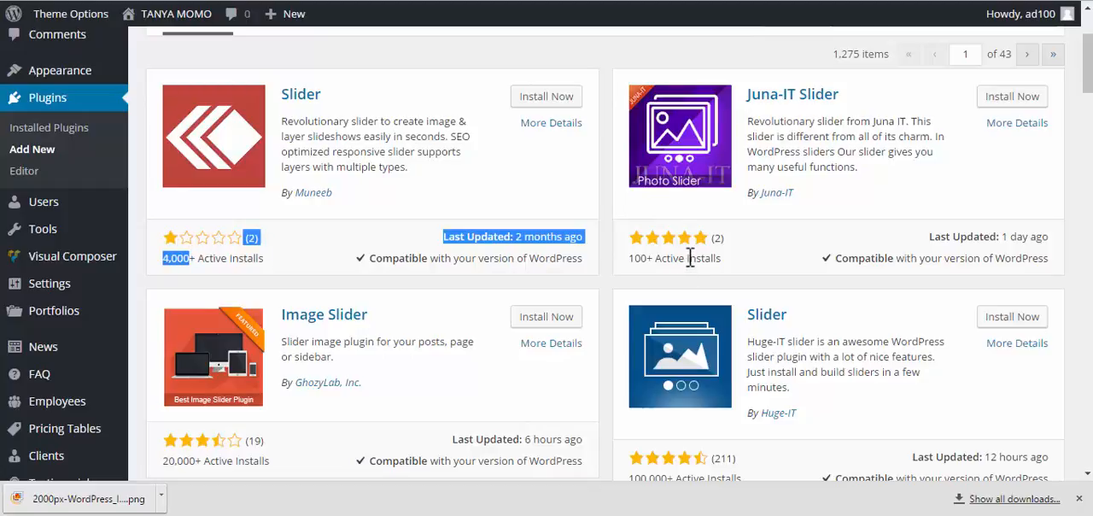
scroll(690, 258, "down", 1)
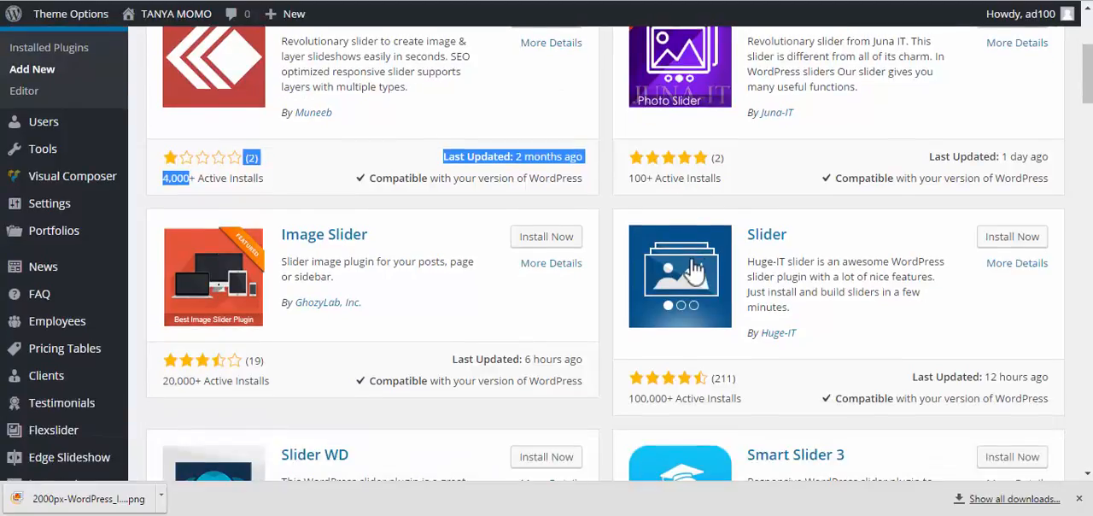
left_click(745, 378)
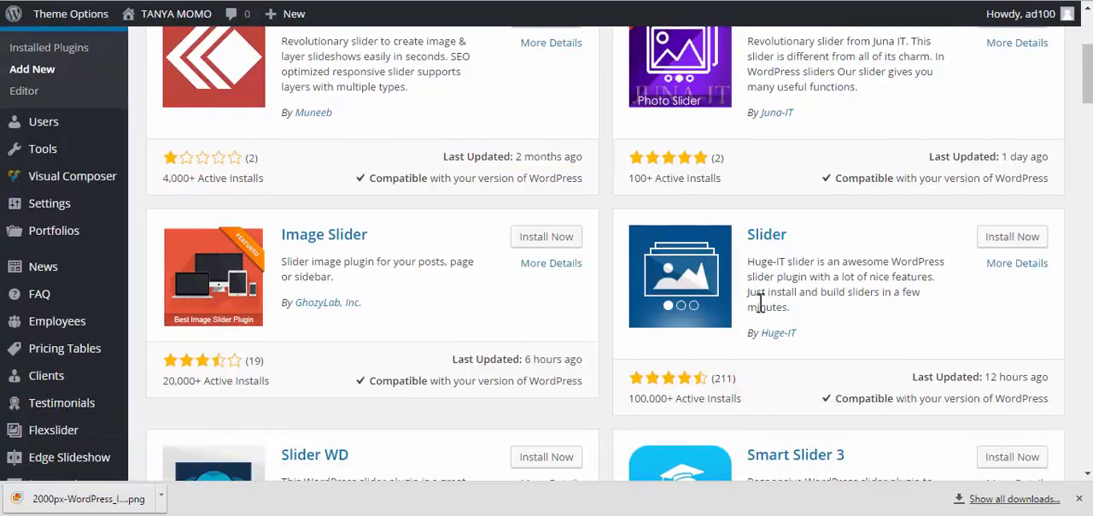
scroll(760, 299, "up", 1)
scroll(748, 287, "down", 2)
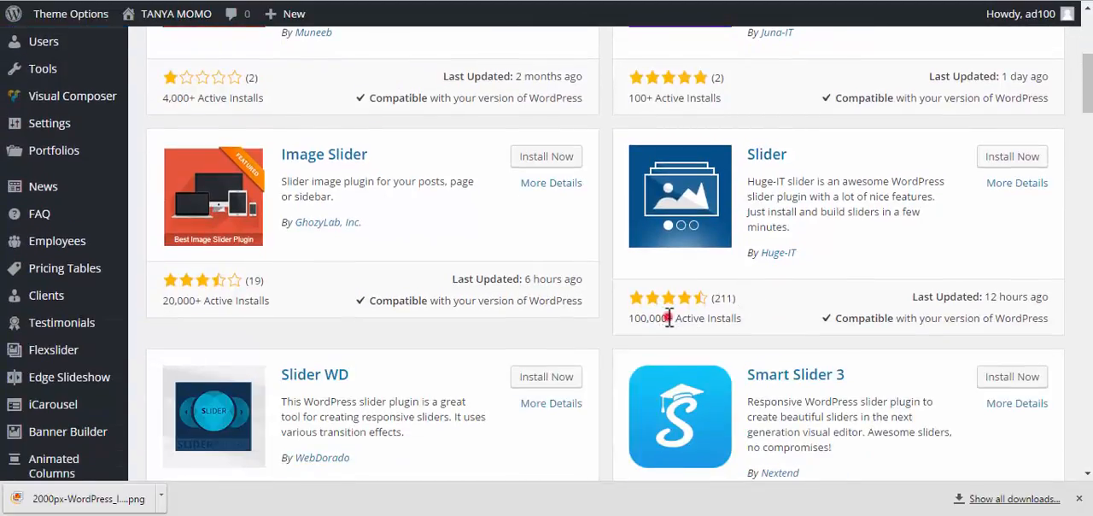
Check the Huge-IT Slider plugin's rating and active installs, and install and activate that plugin
left_click_drag(669, 318, 629, 319)
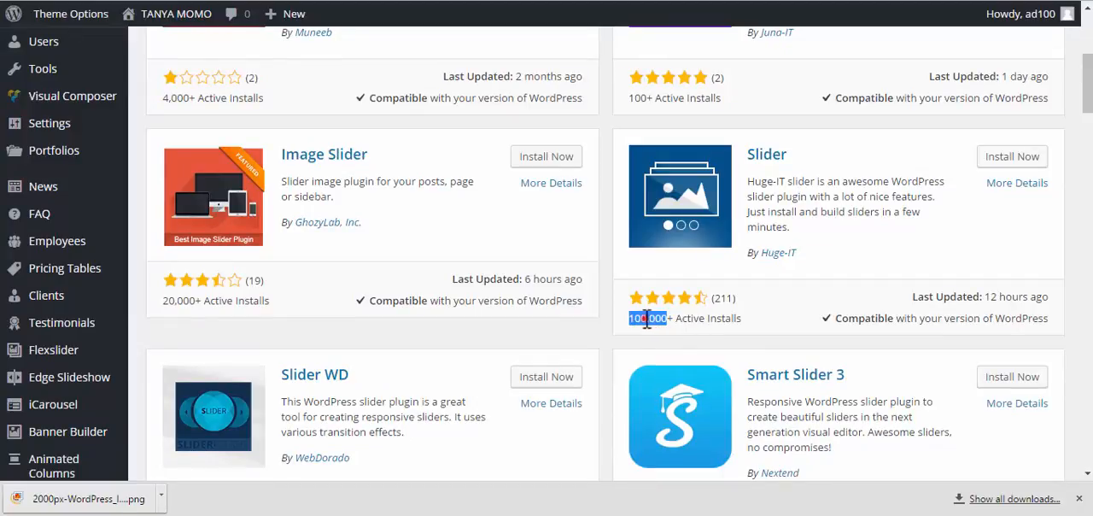
left_click_drag(647, 318, 624, 325)
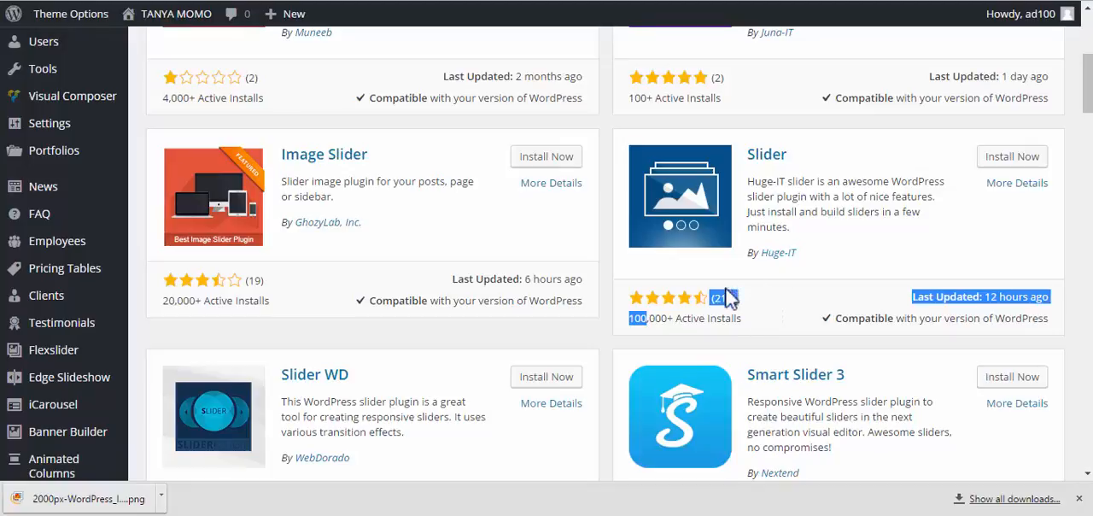
left_click(783, 296)
left_click(1008, 161)
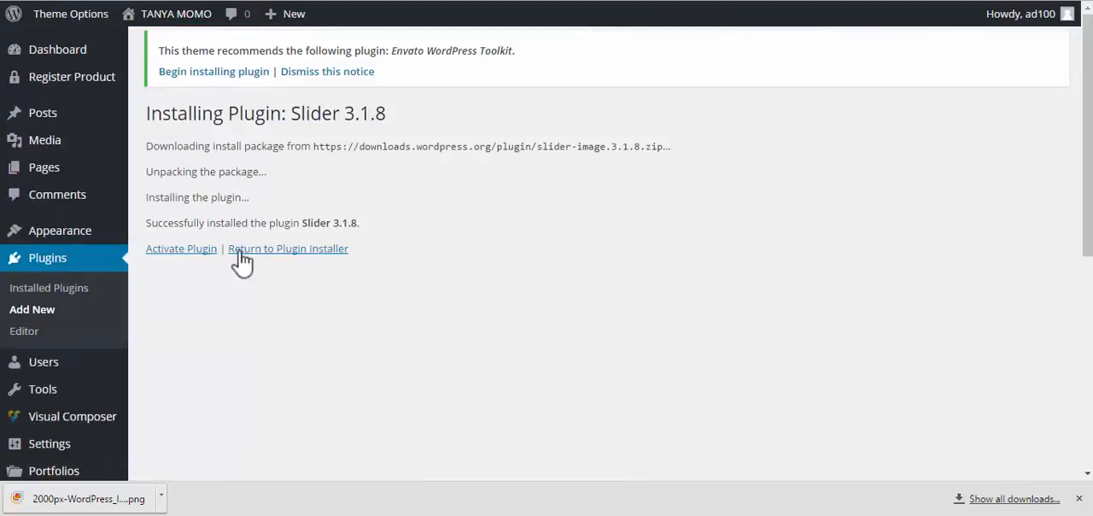
left_click(196, 253)
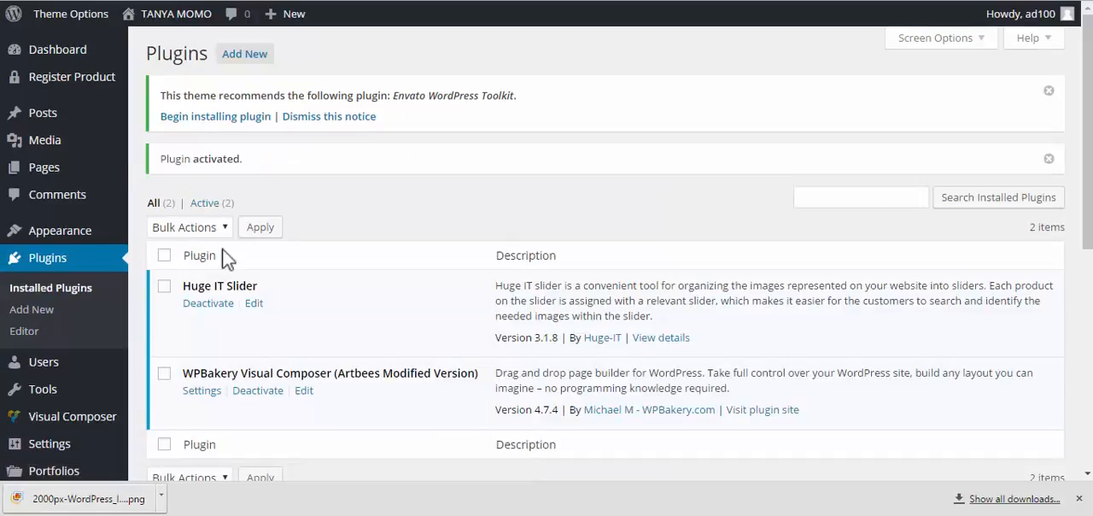
scroll(256, 274, "down", 2)
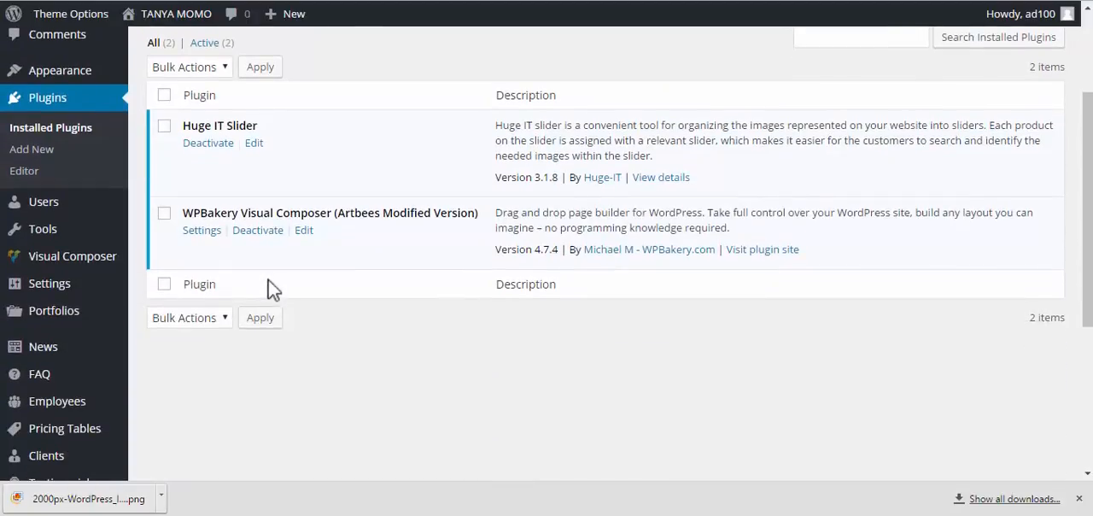
scroll(264, 269, "up", 1)
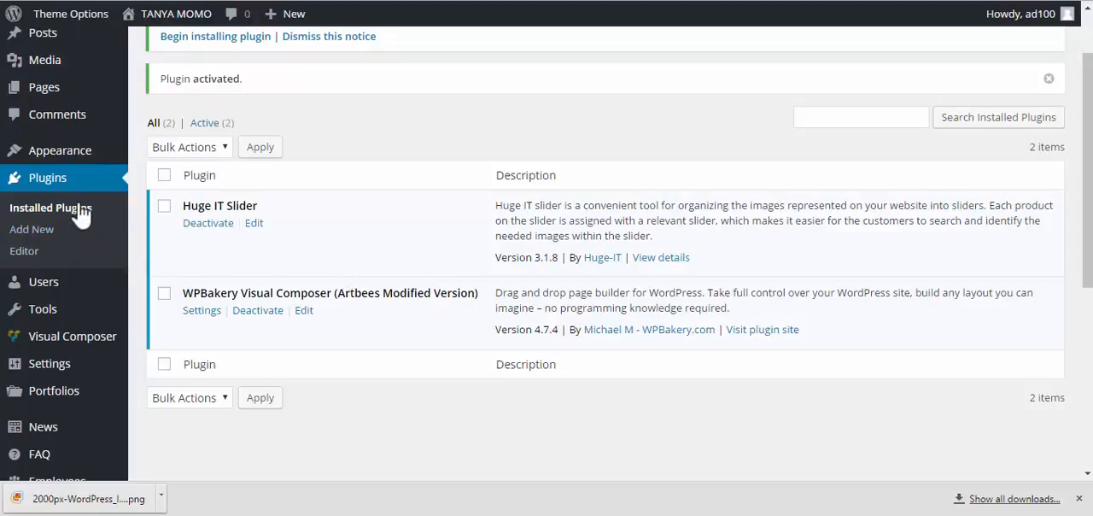
Open the list of all pages and look through the site's existing pages
scroll(75, 207, "up", 1)
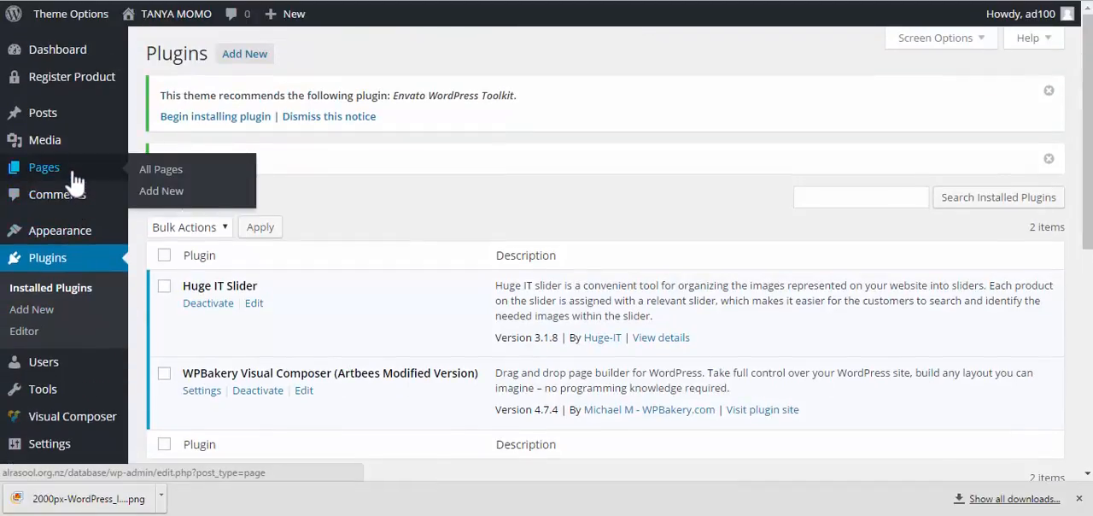
mouse_move(60, 178)
left_click(52, 169)
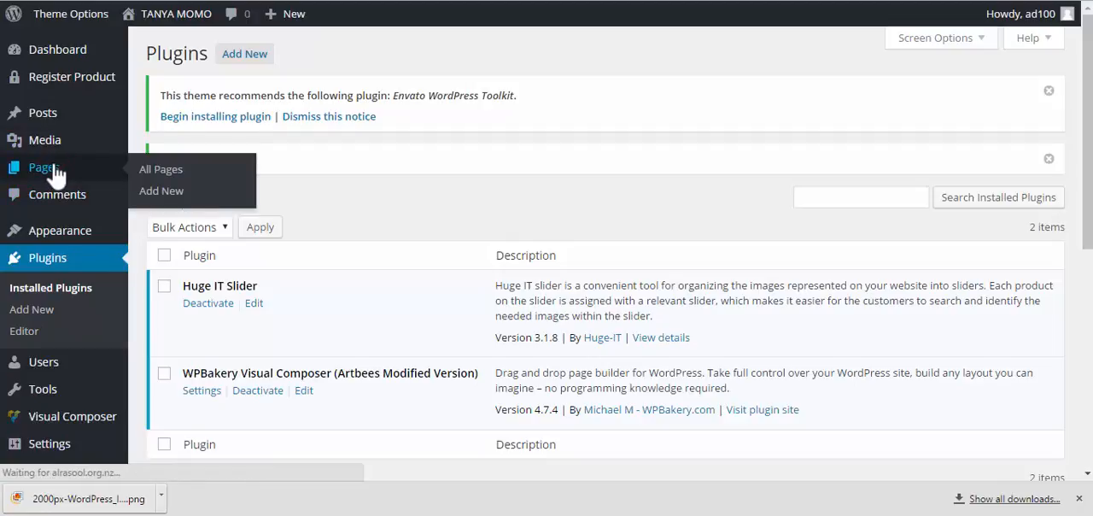
scroll(277, 209, "down", 1)
scroll(384, 212, "down", 1)
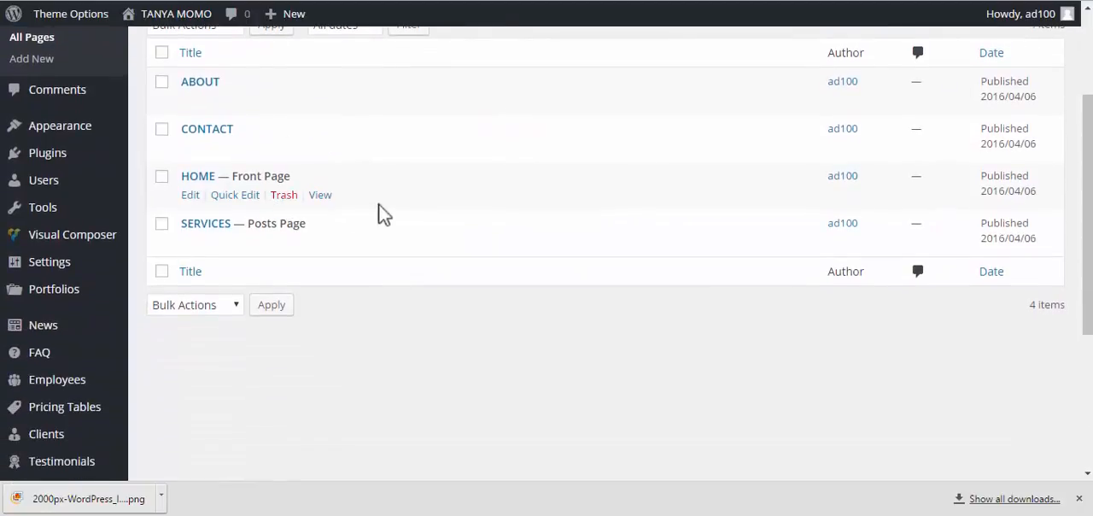
scroll(415, 215, "up", 2)
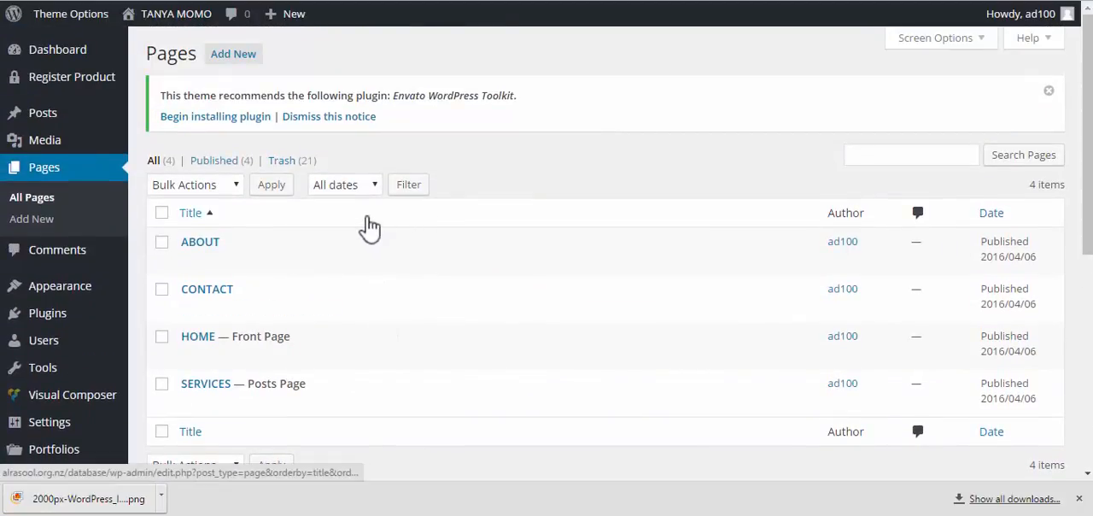
scroll(366, 218, "down", 2)
scroll(367, 215, "up", 1)
scroll(366, 215, "up", 2)
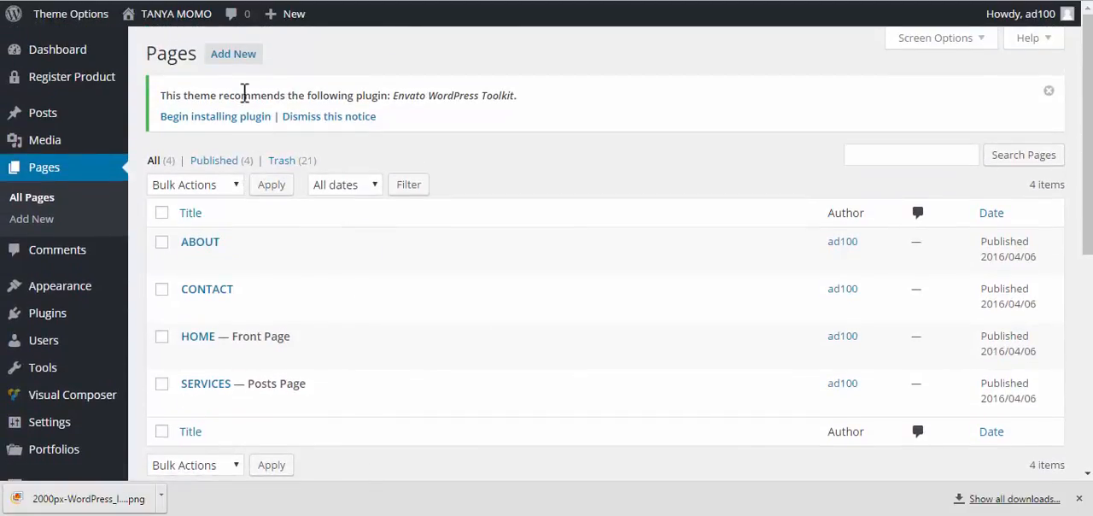
Start a new page and enter the first word of the site name in capitals as its title
left_click(232, 54)
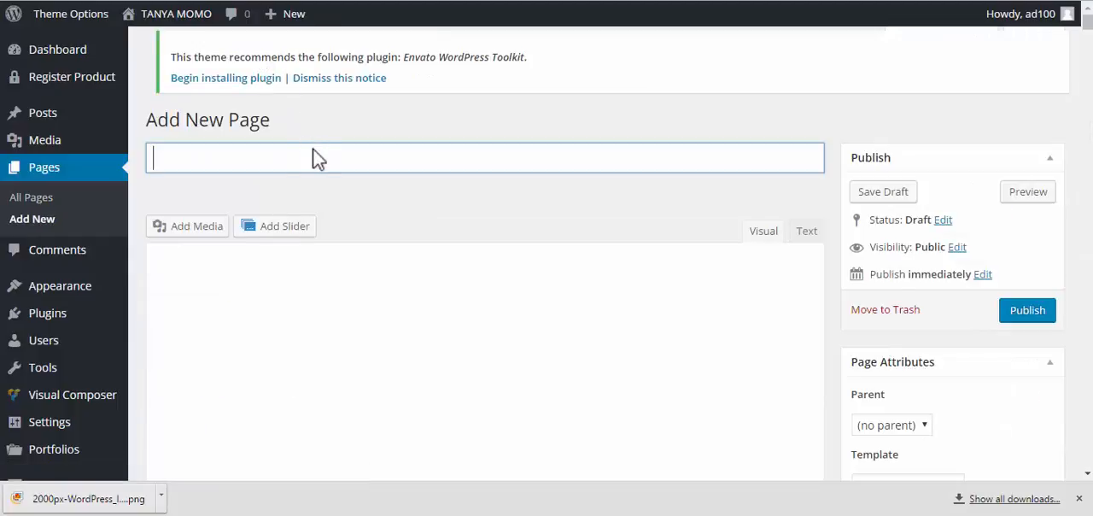
left_click(314, 148)
left_click(317, 153)
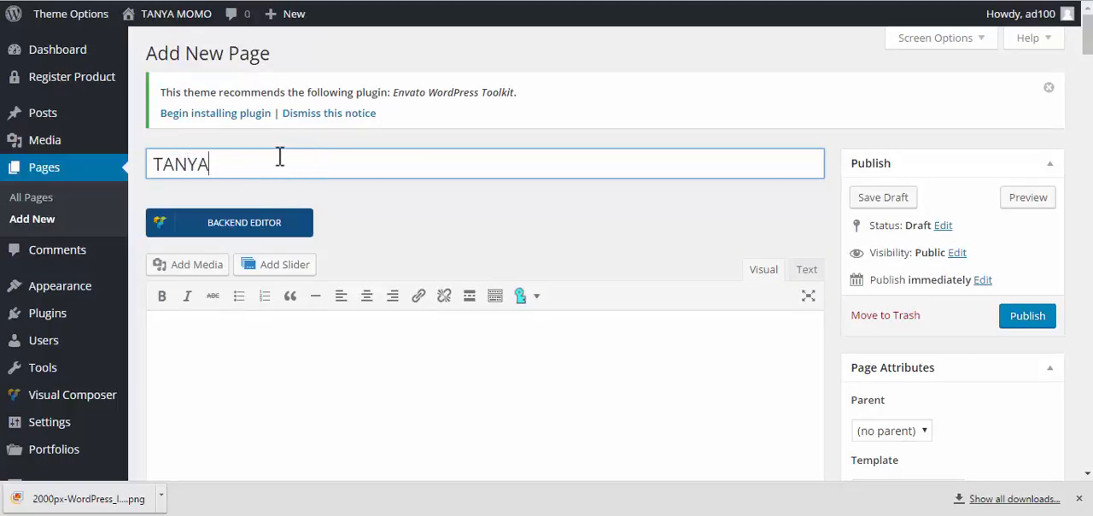
Look over the new page's content editor, page attributes and Jupiter Page Options
scroll(279, 156, "down", 1)
scroll(276, 139, "up", 1)
scroll(469, 137, "down", 2)
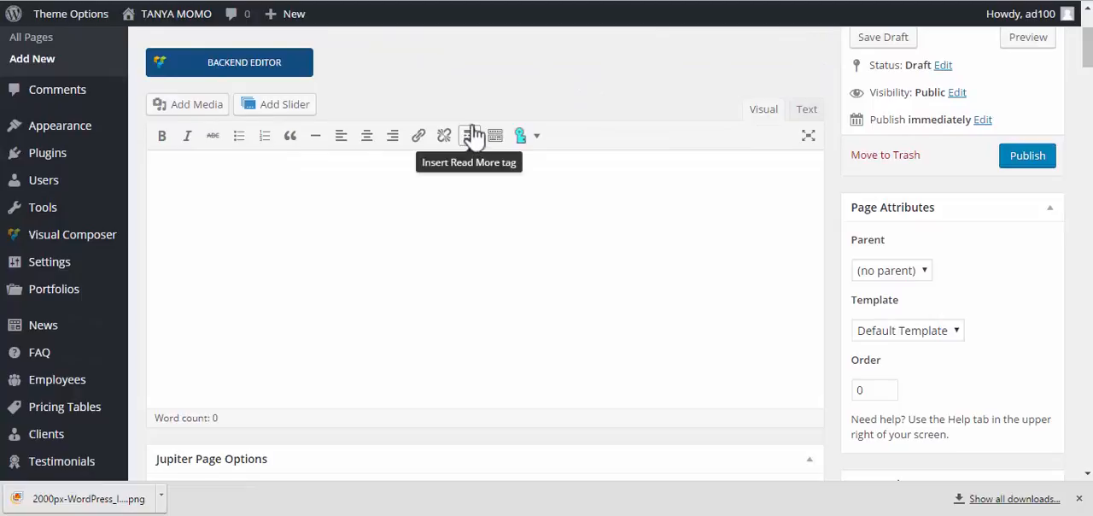
scroll(472, 124, "down", 3)
scroll(472, 124, "down", 1)
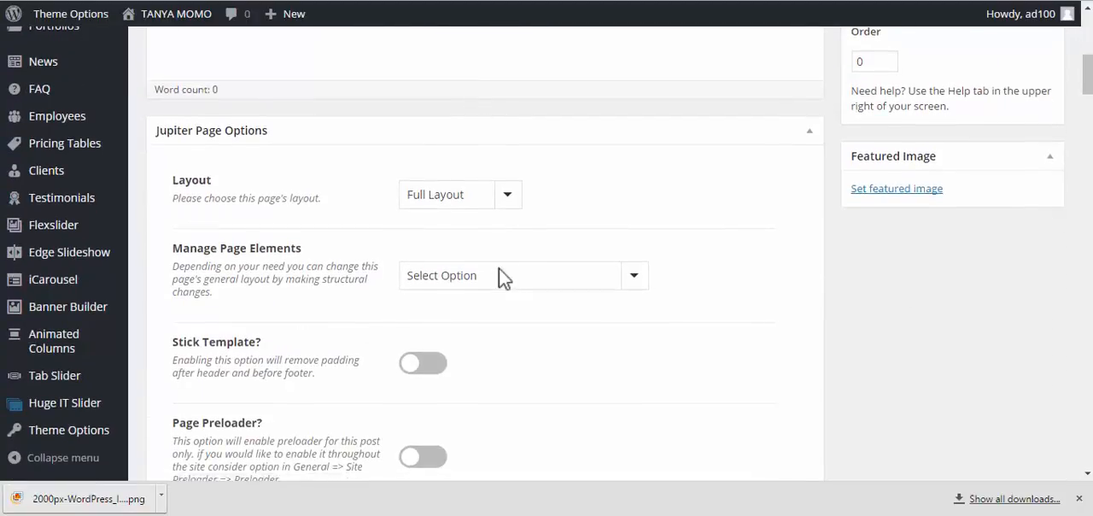
scroll(501, 274, "down", 3)
scroll(498, 269, "down", 2)
scroll(499, 268, "up", 5)
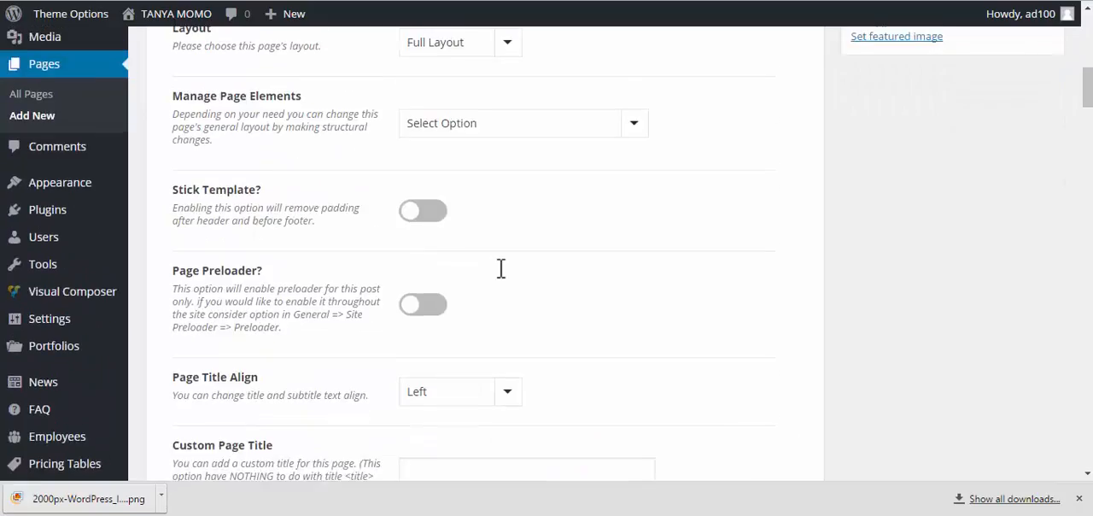
scroll(499, 268, "up", 4)
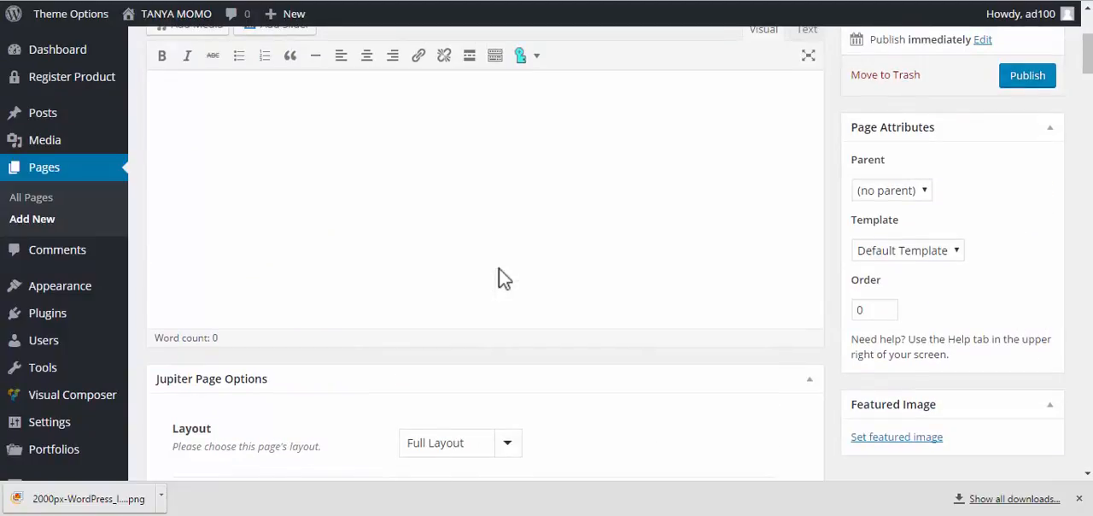
scroll(499, 268, "up", 3)
scroll(498, 267, "down", 4)
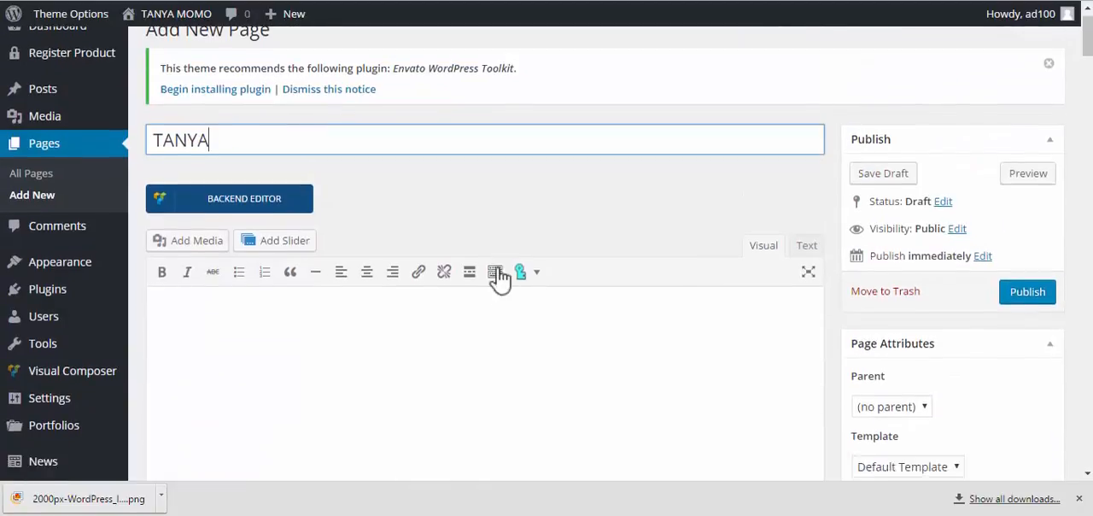
scroll(495, 270, "down", 3)
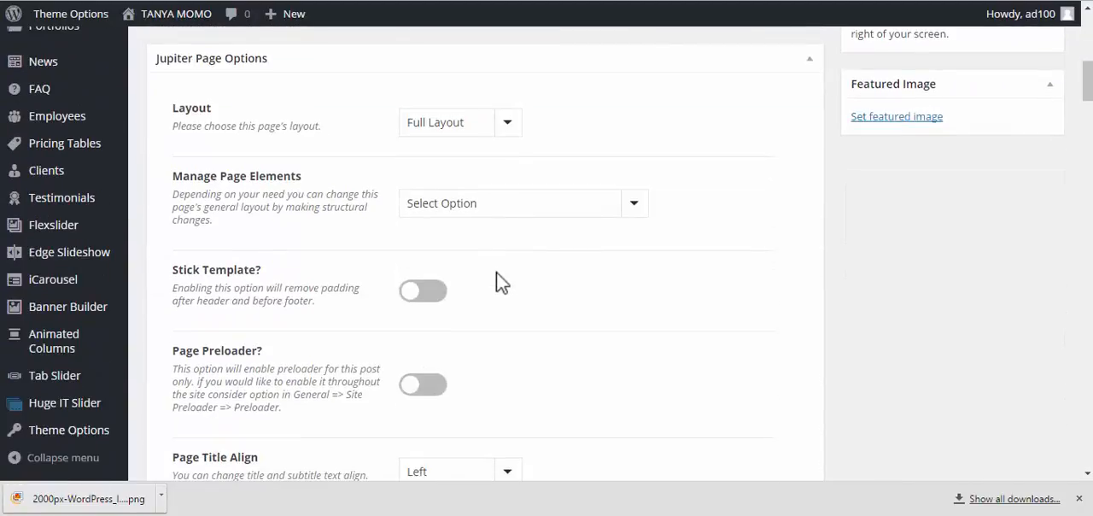
Switch on Stick Template and set Manage Page Elements to Remove Page Title in the Jupiter Page Options
left_click(429, 293)
left_click(475, 209)
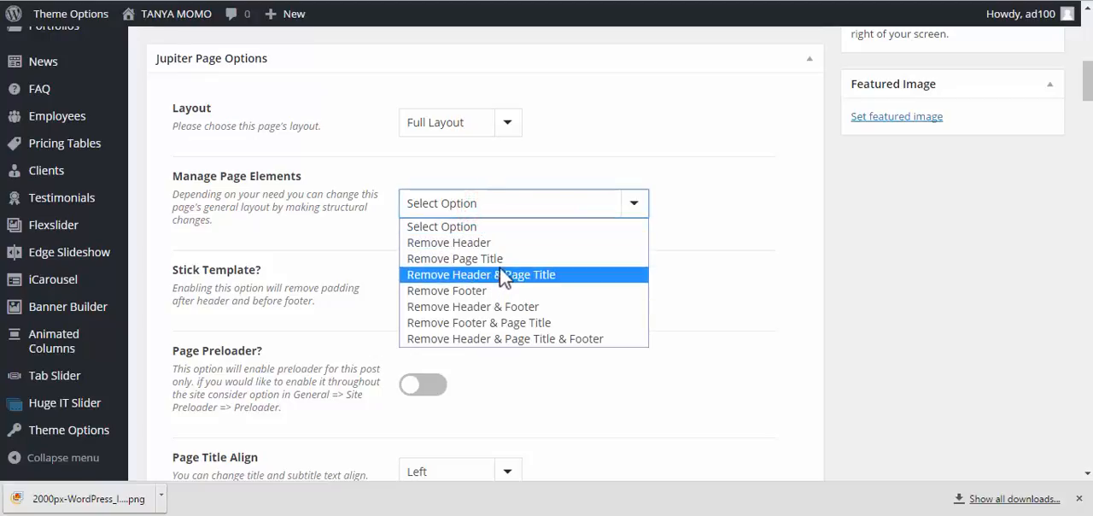
left_click(498, 258)
Publish the new page with its default template and public visibility
scroll(812, 248, "up", 5)
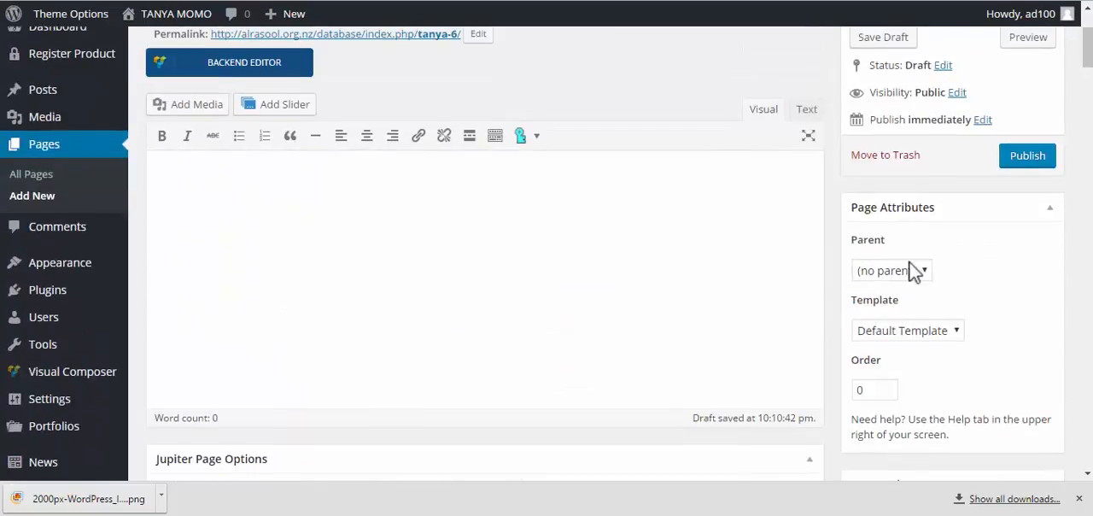
scroll(897, 257, "up", 3)
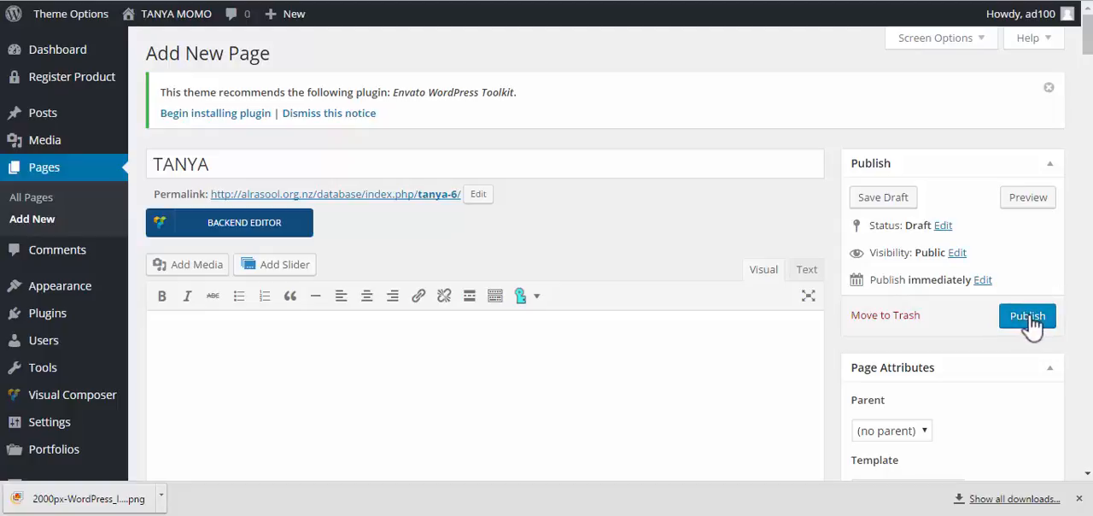
left_click(1029, 318)
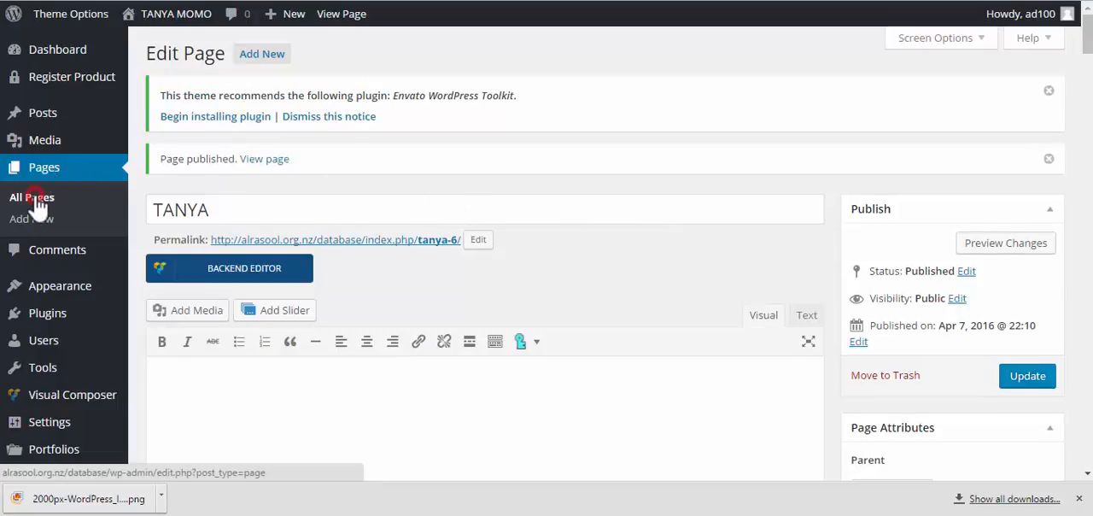
Return to the list of all pages and check the entries, including the newly published page
left_click(38, 202)
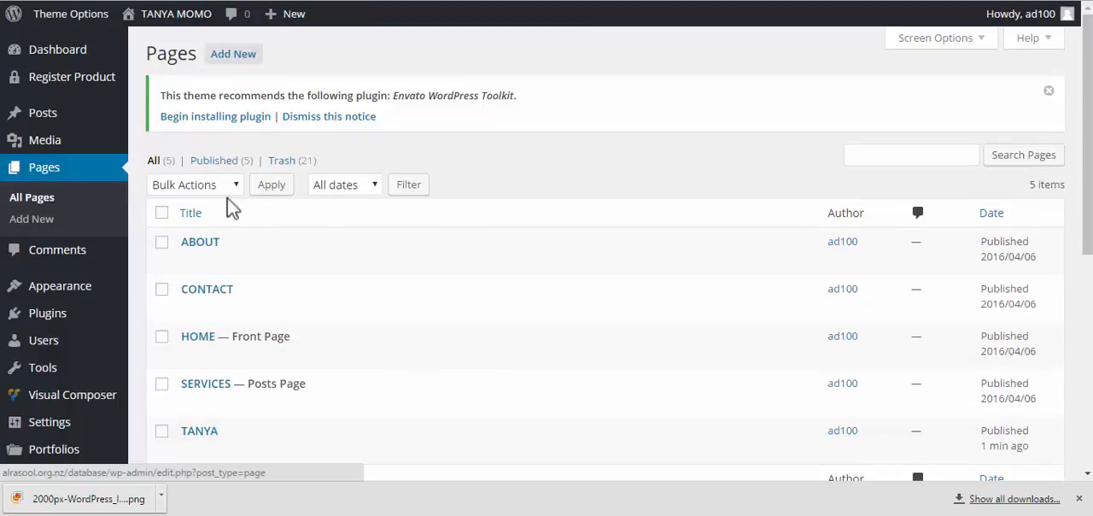
scroll(336, 209, "down", 3)
scroll(335, 203, "up", 1)
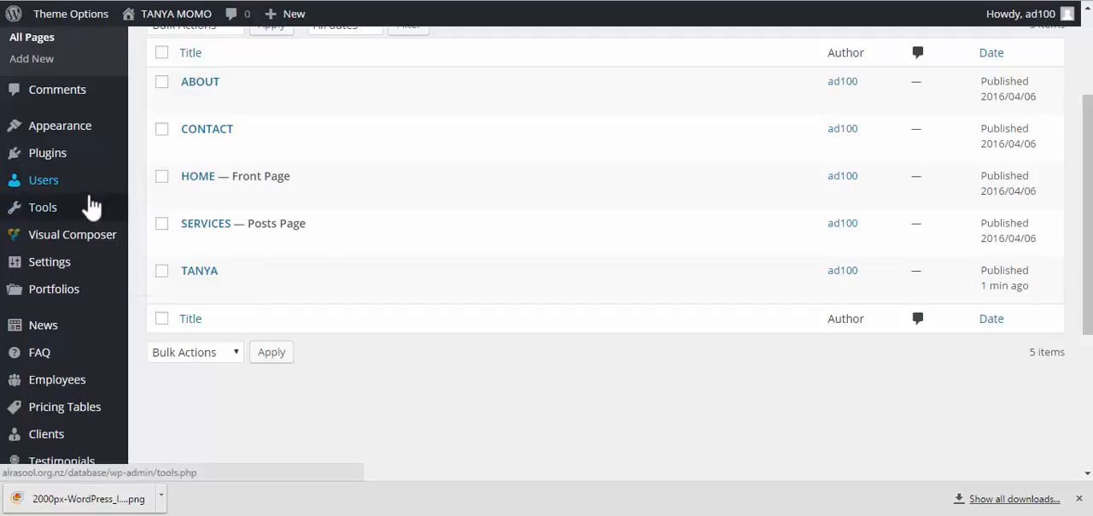
mouse_move(85, 146)
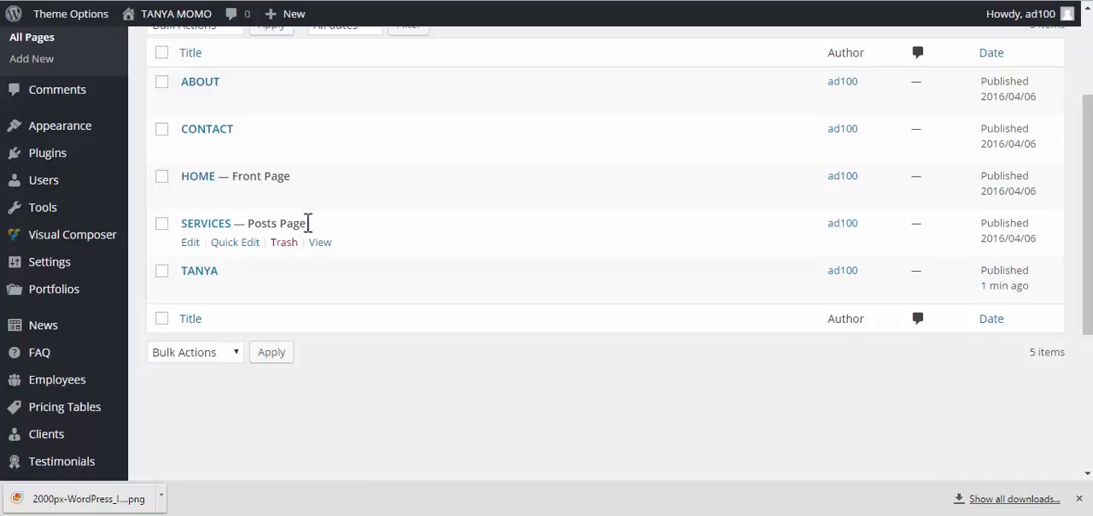
scroll(294, 234, "up", 3)
scroll(285, 234, "down", 3)
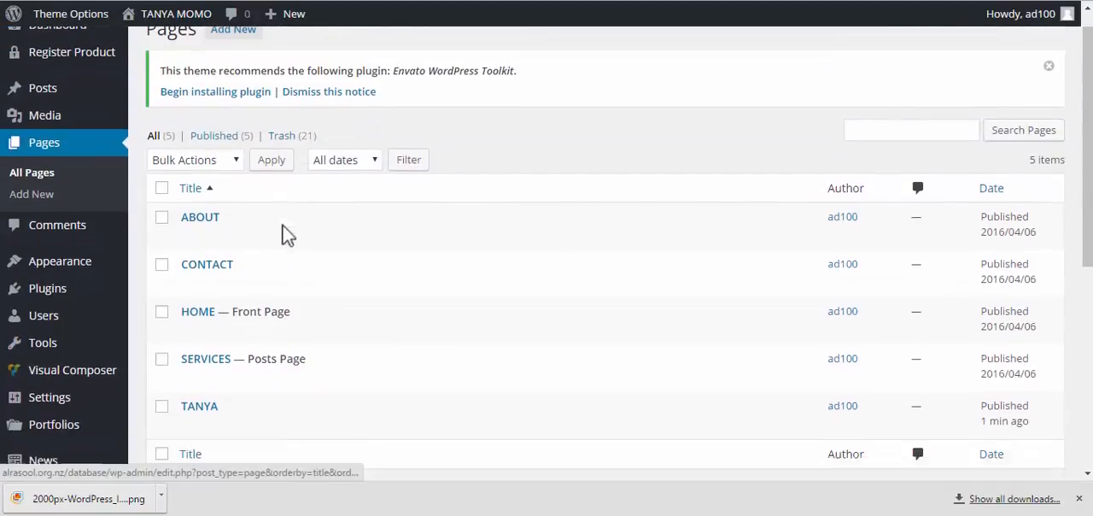
scroll(214, 188, "up", 3)
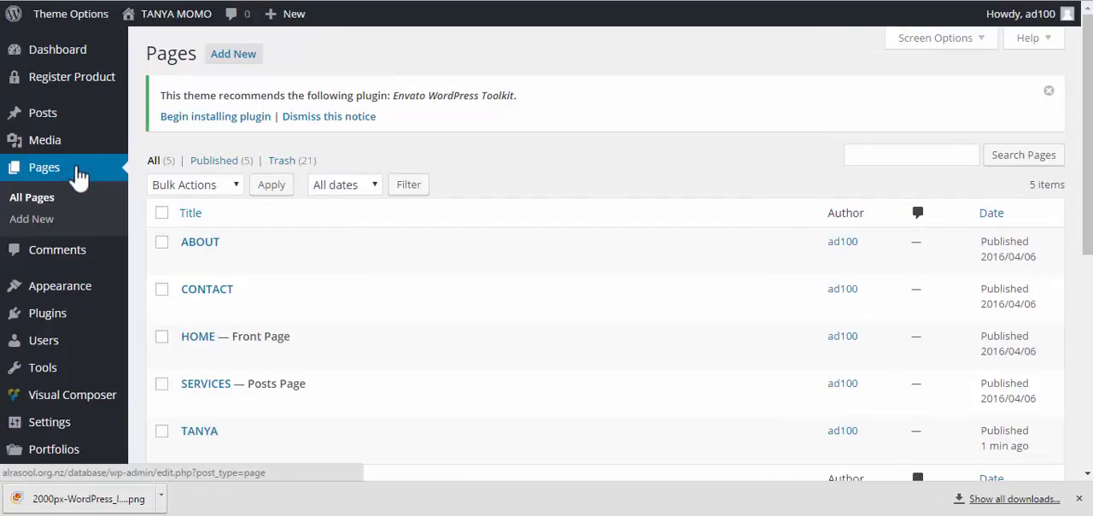
Open the menu editor of the site's appearance settings and name the new menu "Main menu"
mouse_move(80, 291)
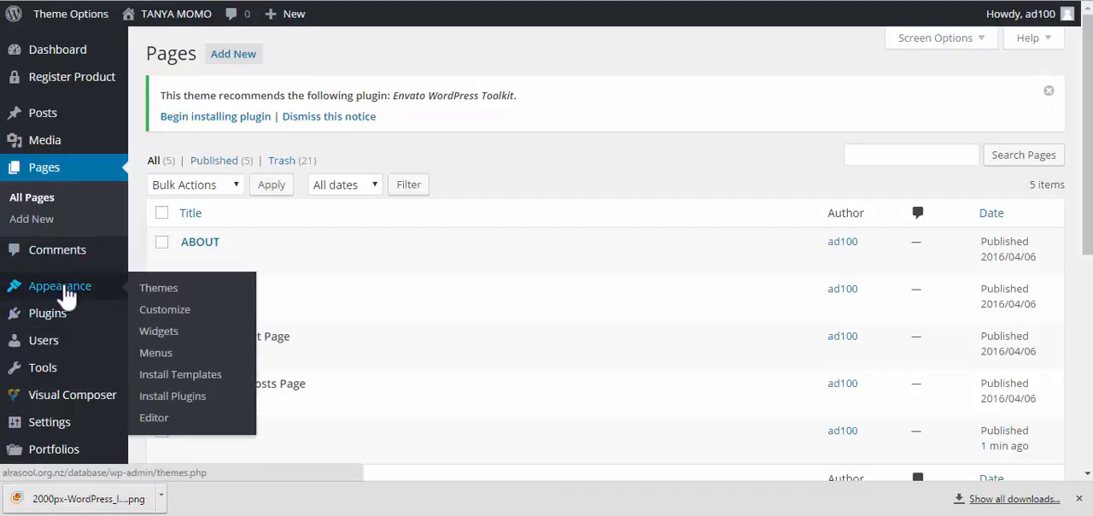
left_click(163, 357)
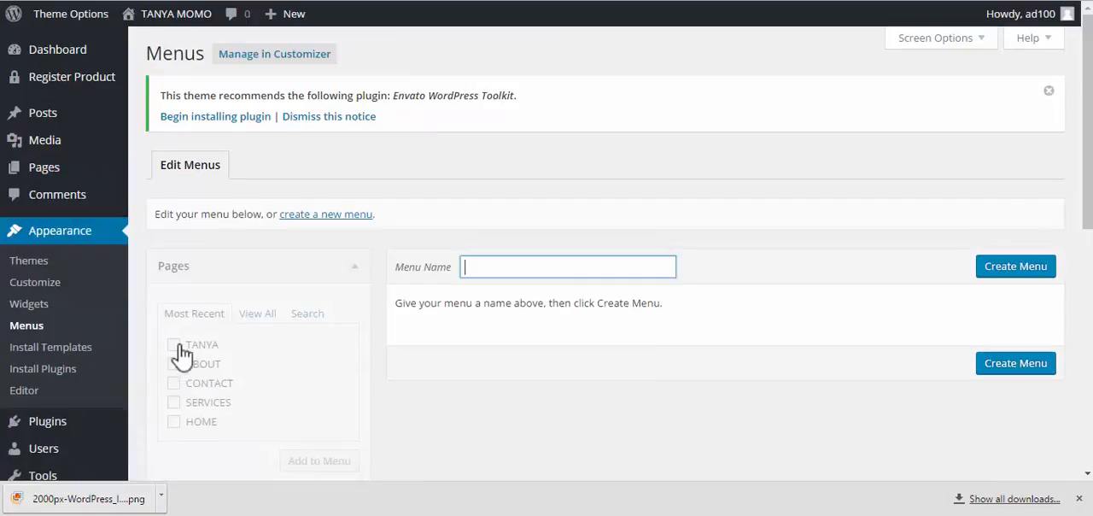
scroll(332, 281, "down", 2)
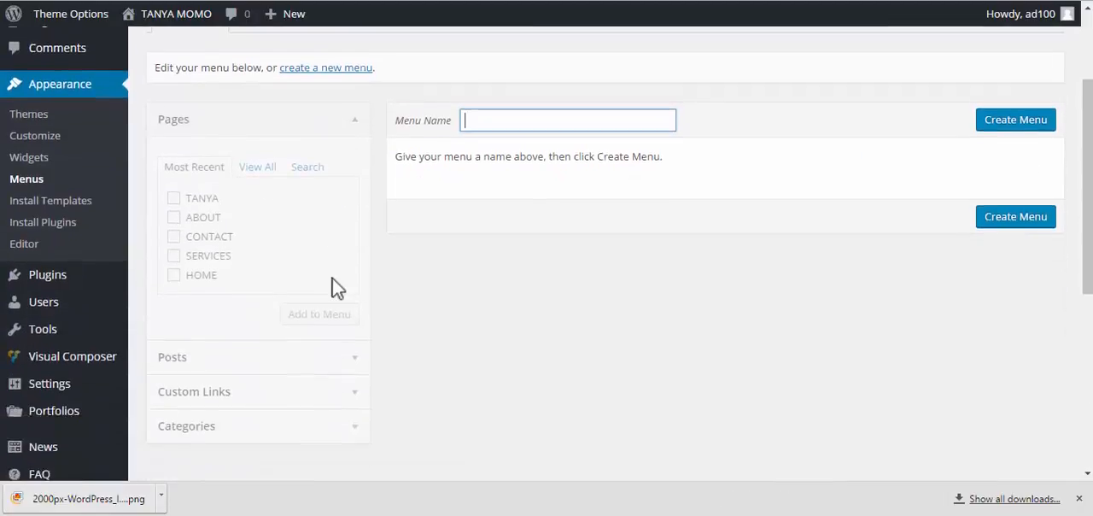
scroll(333, 290, "down", 3)
scroll(359, 278, "up", 5)
left_click(494, 268)
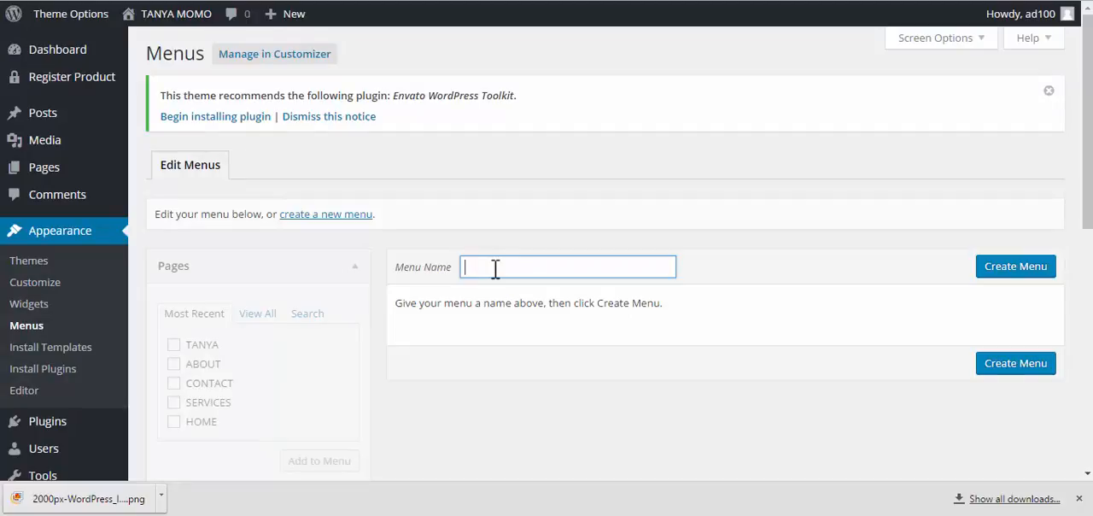
type("main")
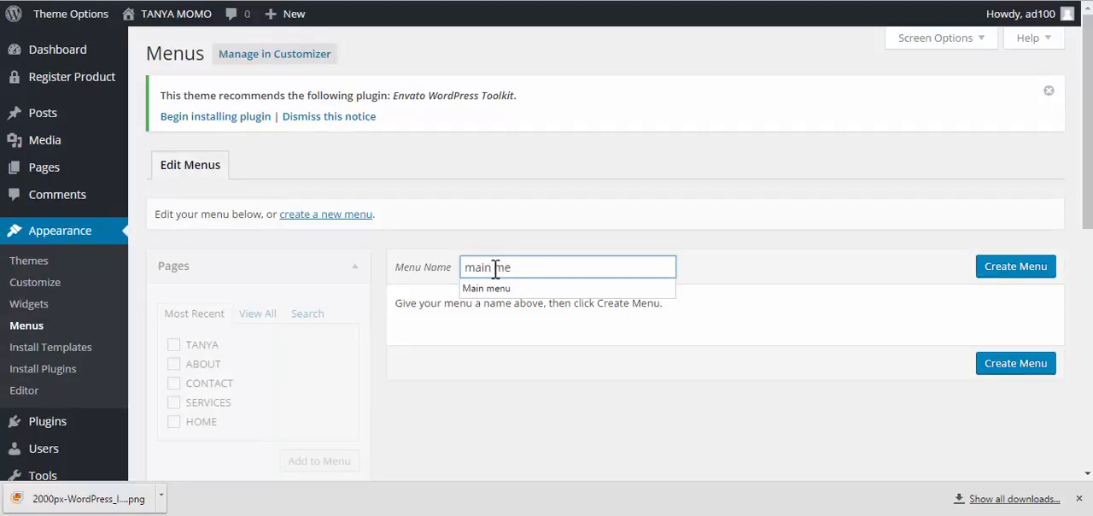
type(" me")
left_click(501, 288)
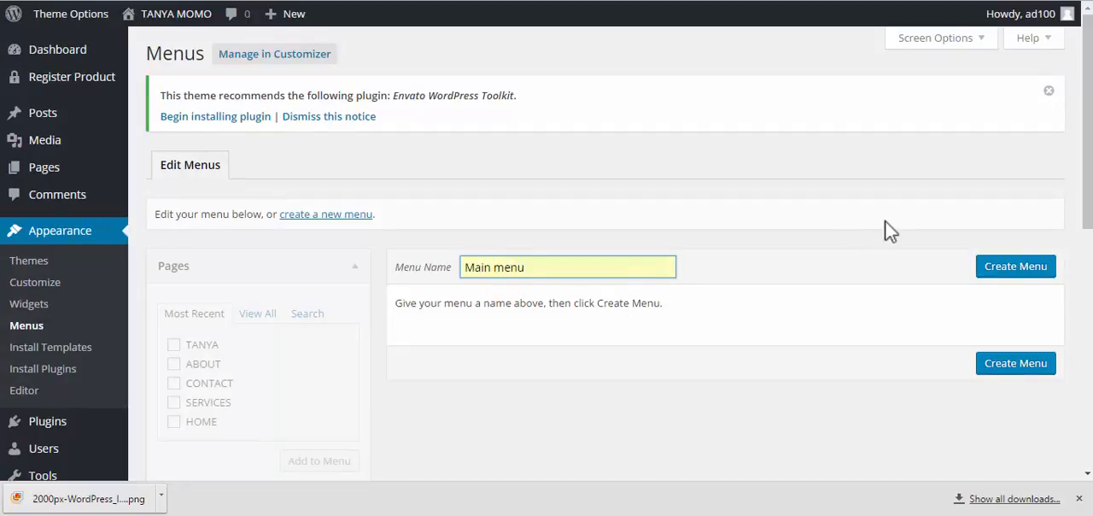
Create the menu, assign it to Primary Navigation with new top-level pages added automatically, and save it
left_click(993, 272)
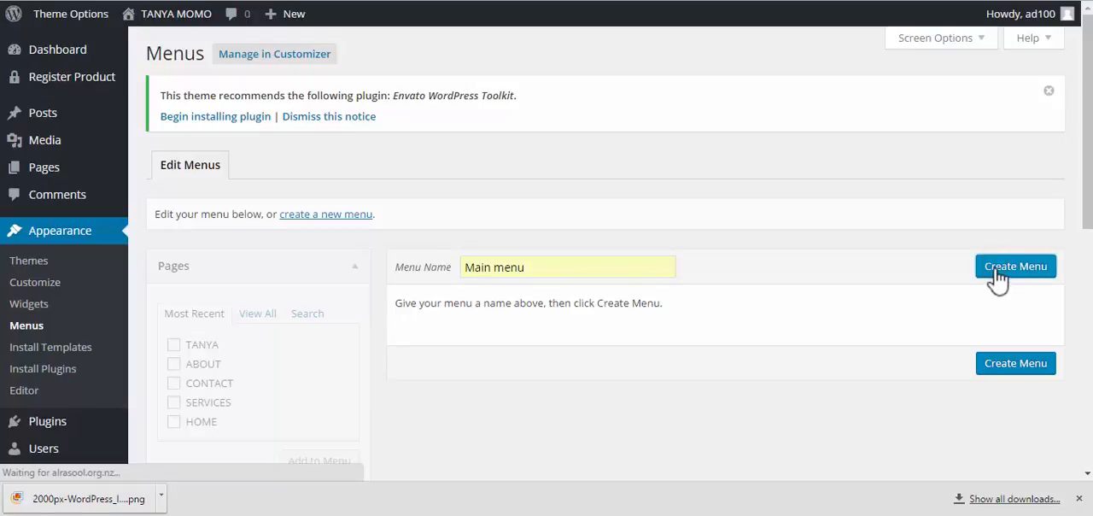
scroll(768, 305, "down", 5)
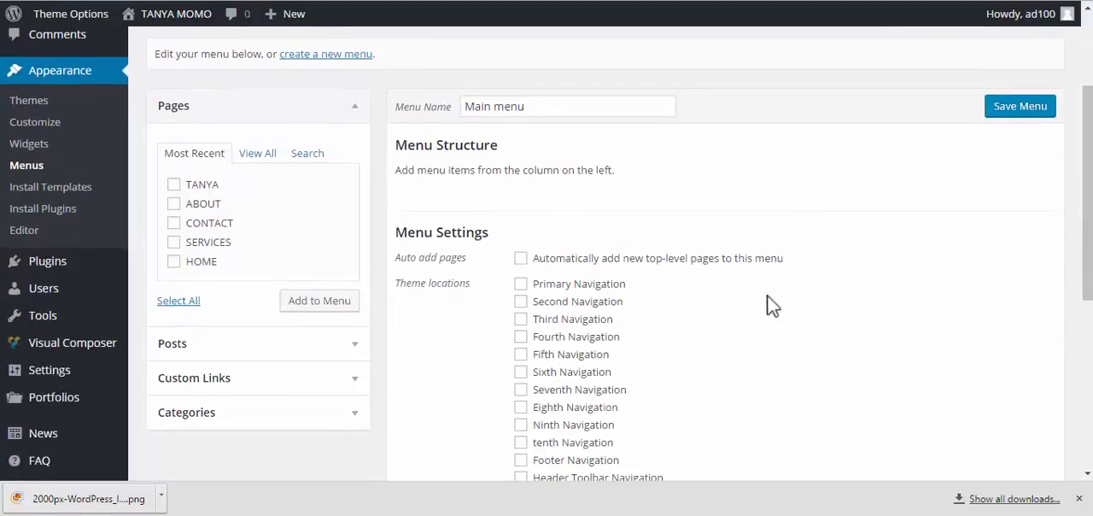
scroll(759, 298, "up", 2)
left_click(523, 288)
left_click(522, 259)
scroll(658, 287, "down", 2)
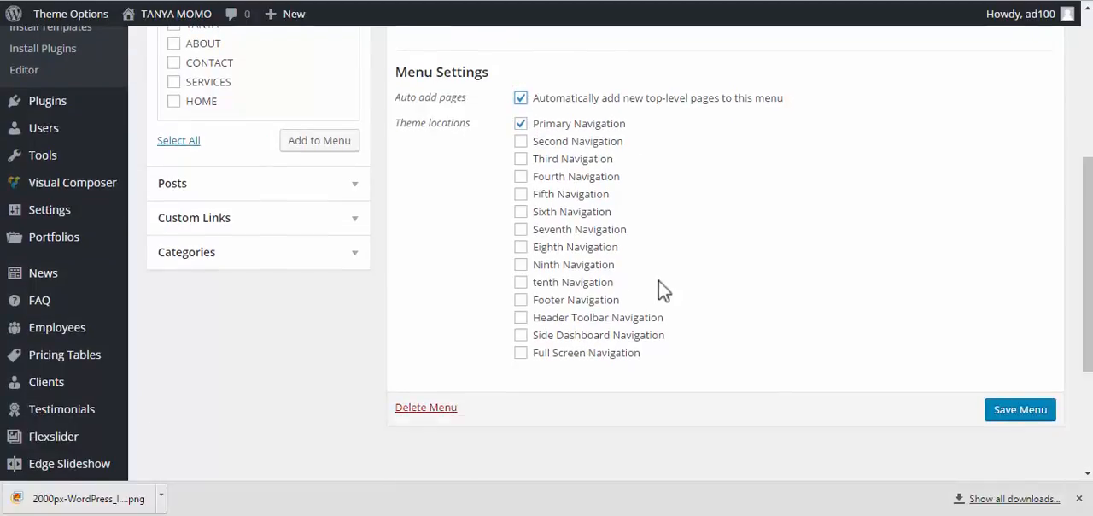
left_click(1016, 414)
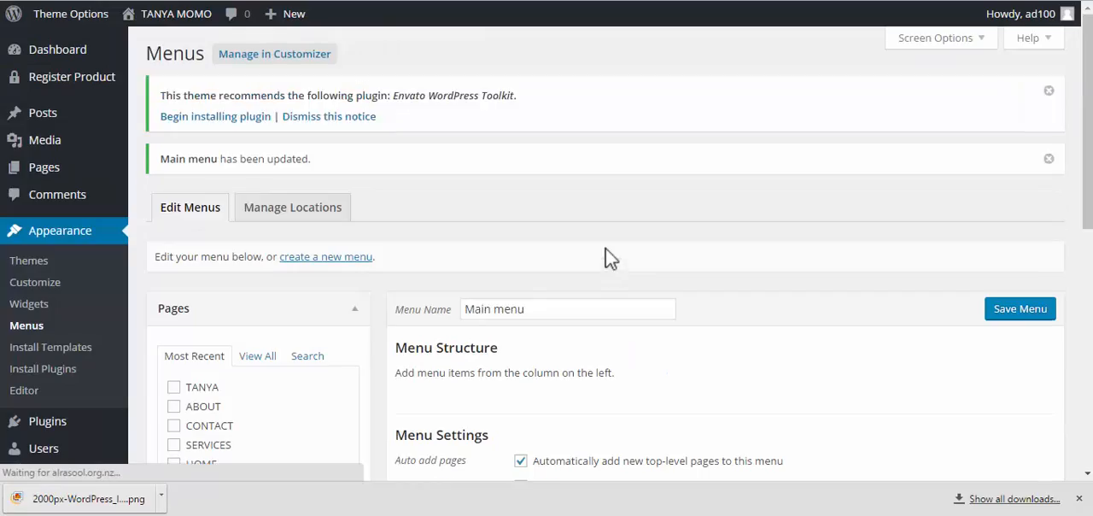
Add all of the most recent pages to the Main menu structure
scroll(304, 261, "down", 2)
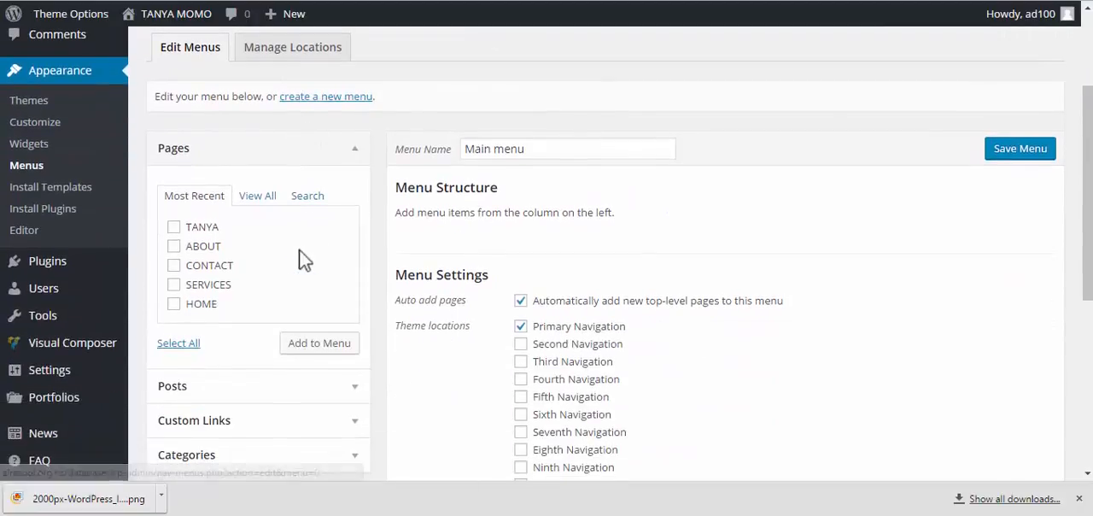
scroll(201, 290, "down", 1)
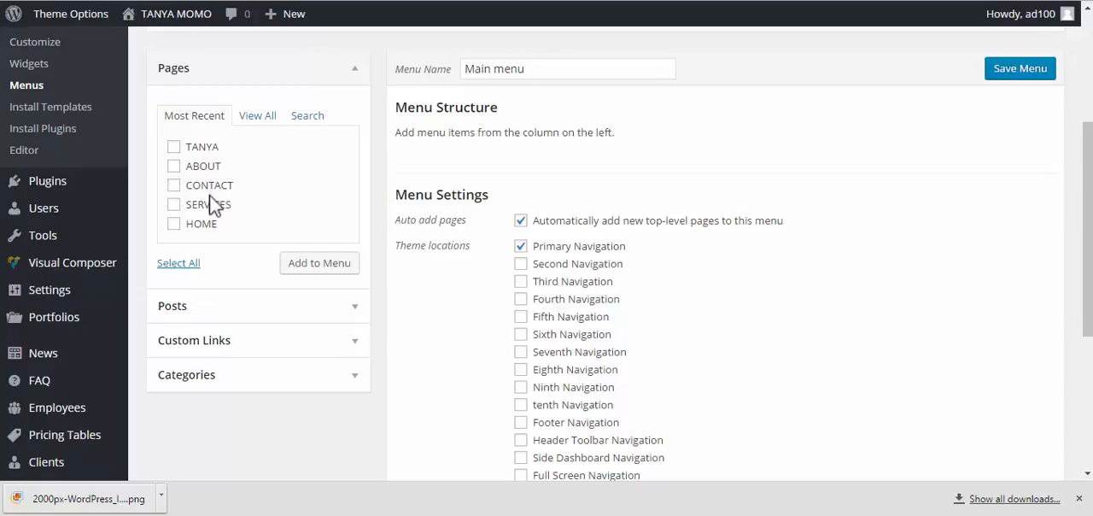
left_click(177, 263)
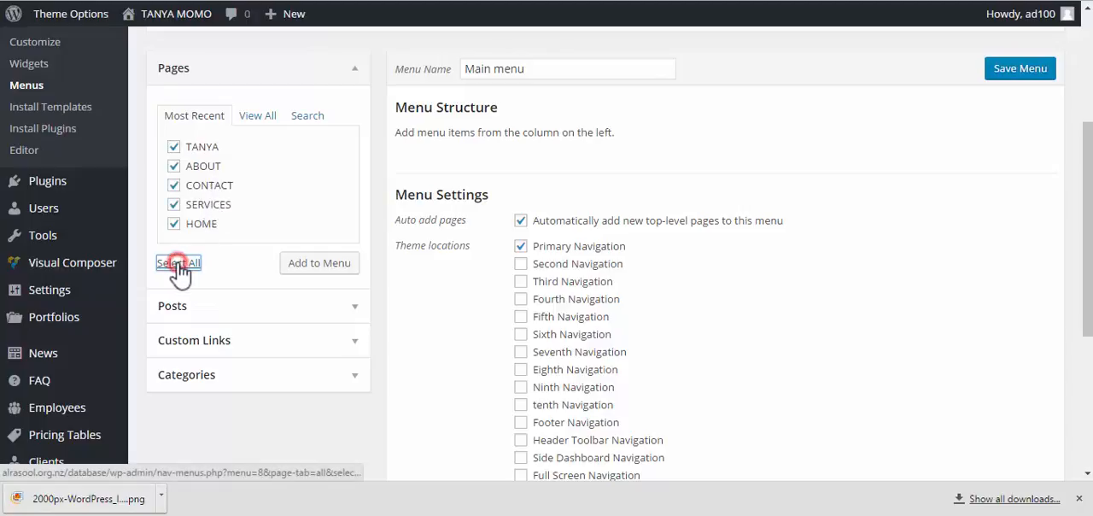
left_click(346, 266)
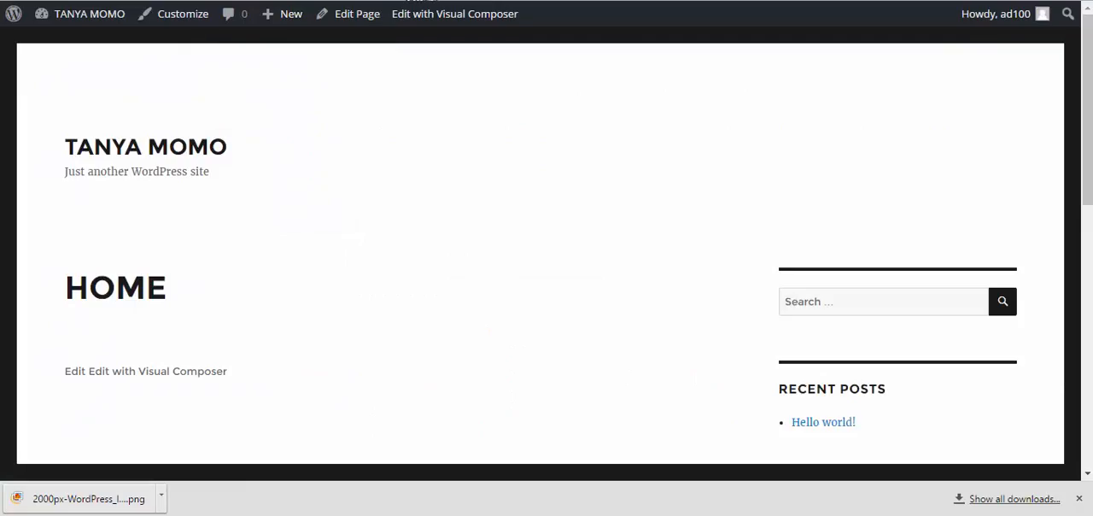
Reorder the menu items so that HOME comes first and SERVICES second
scroll(435, 136, "up", 2)
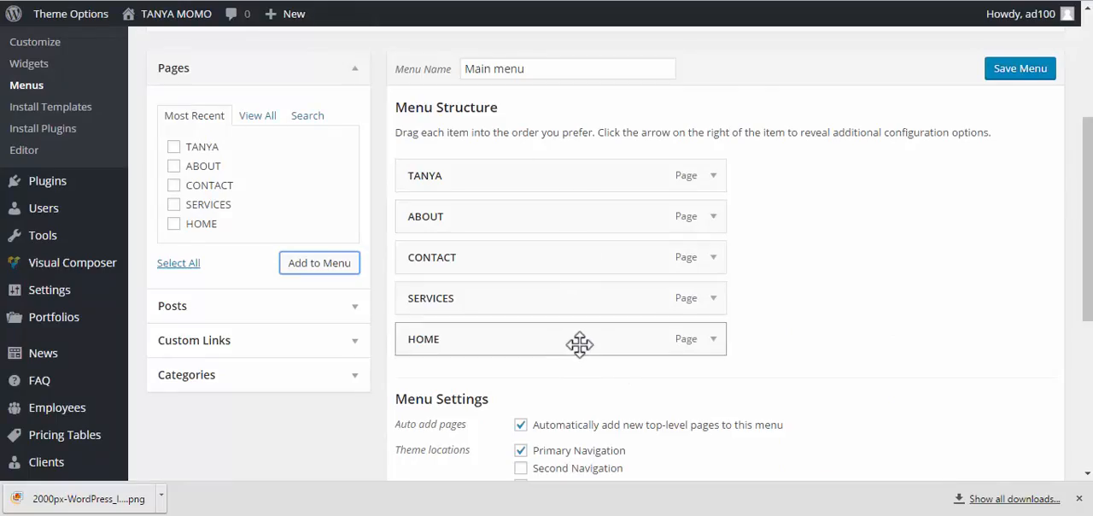
left_click_drag(579, 343, 578, 176)
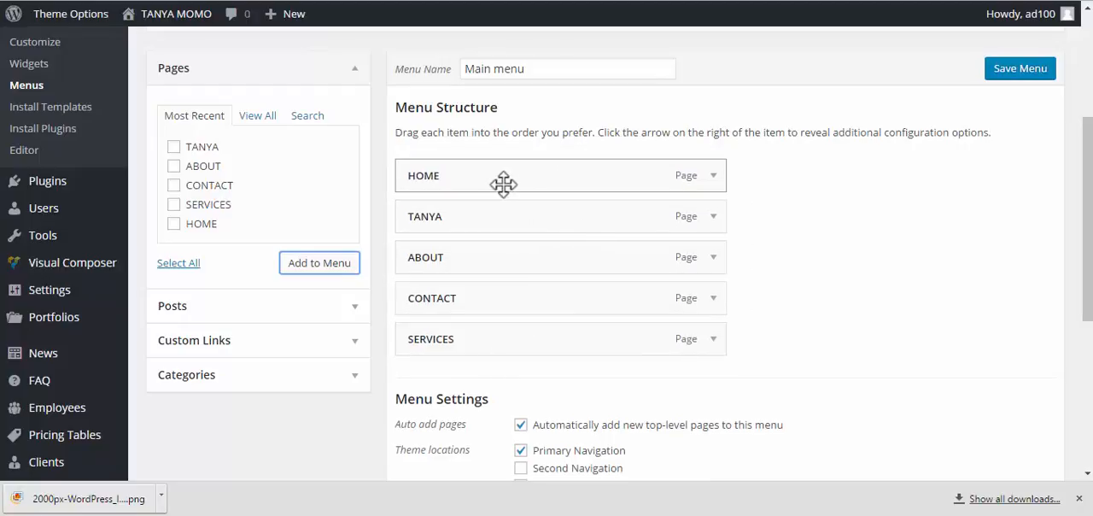
left_click_drag(505, 340, 500, 221)
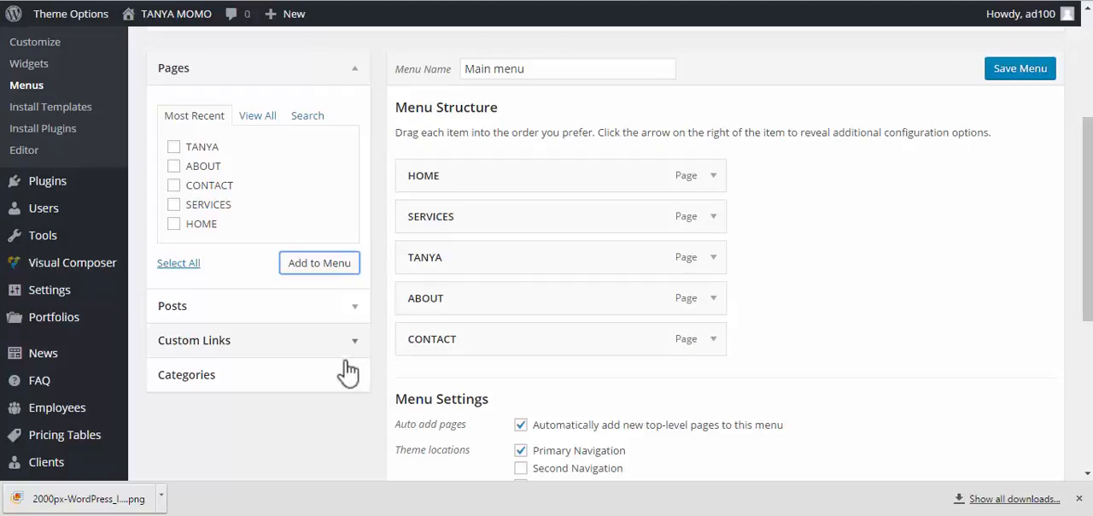
Add a custom link to the menu with the URL # and the link text TRAINER
left_click(257, 343)
left_click_drag(274, 198, 166, 196)
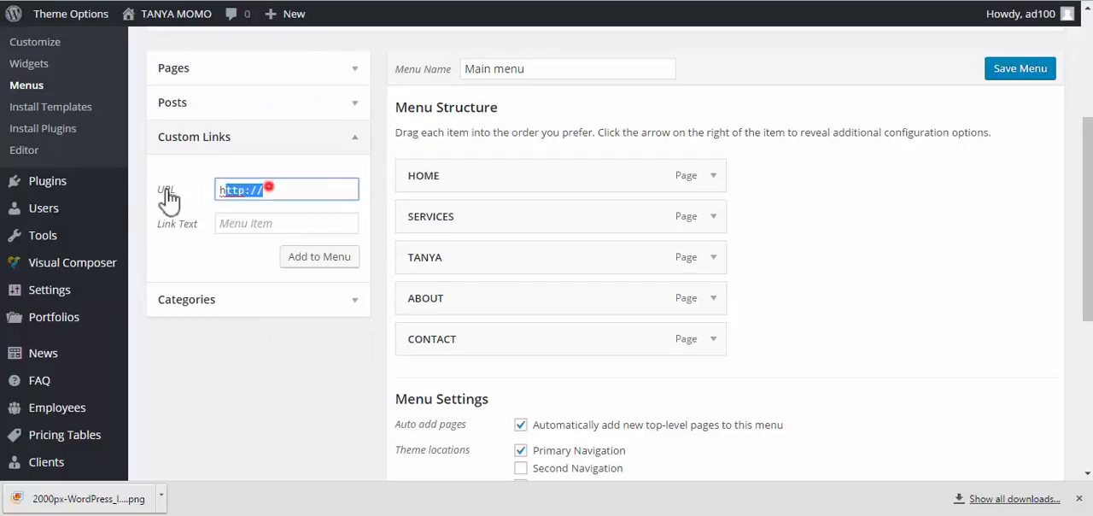
mouse_move(59, 208)
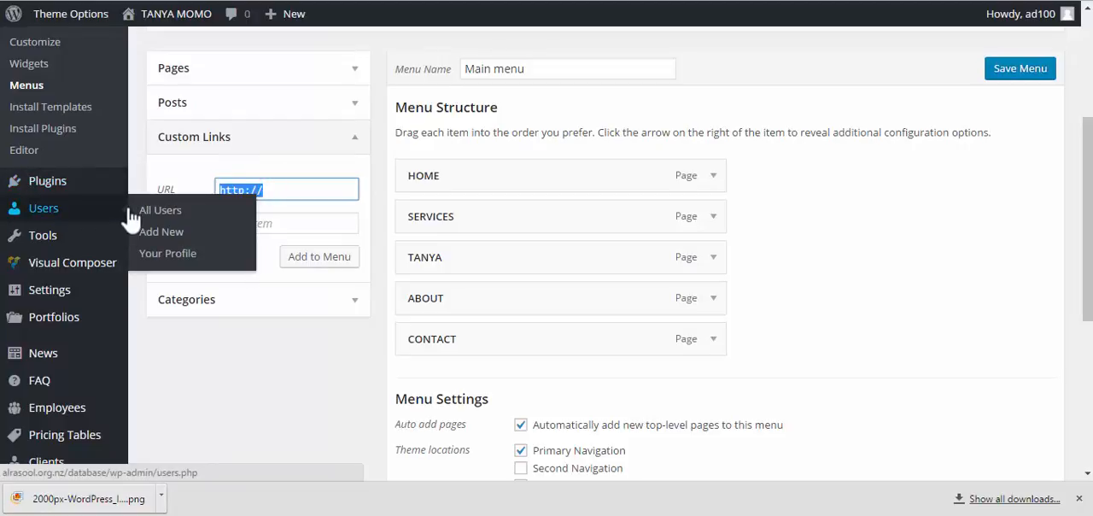
type("#")
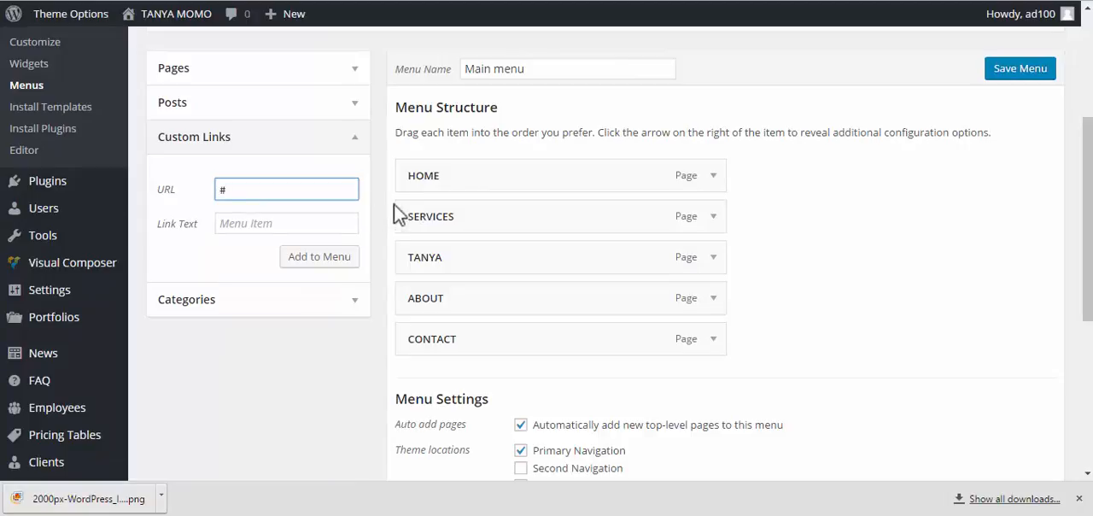
left_click(286, 222)
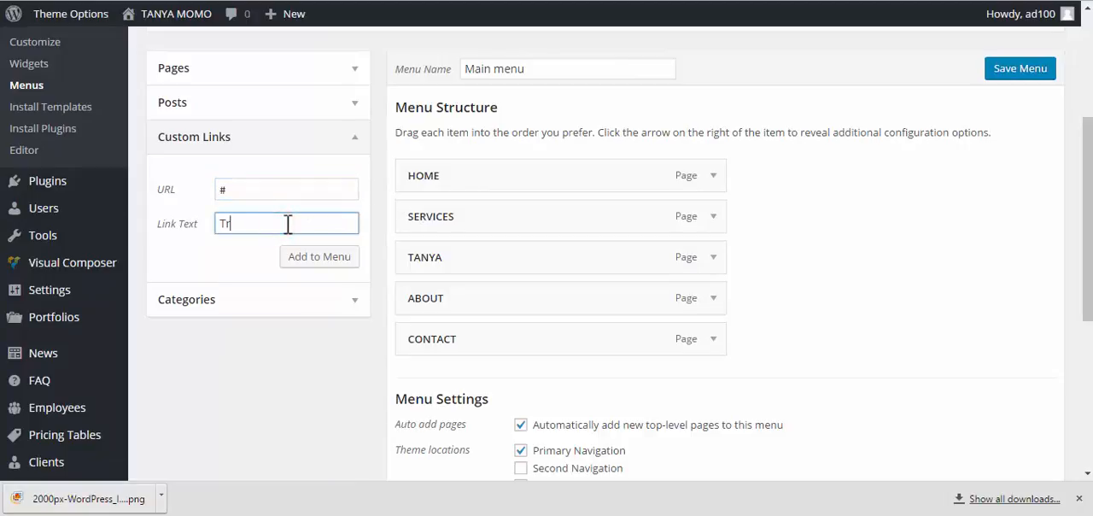
left_click(314, 258)
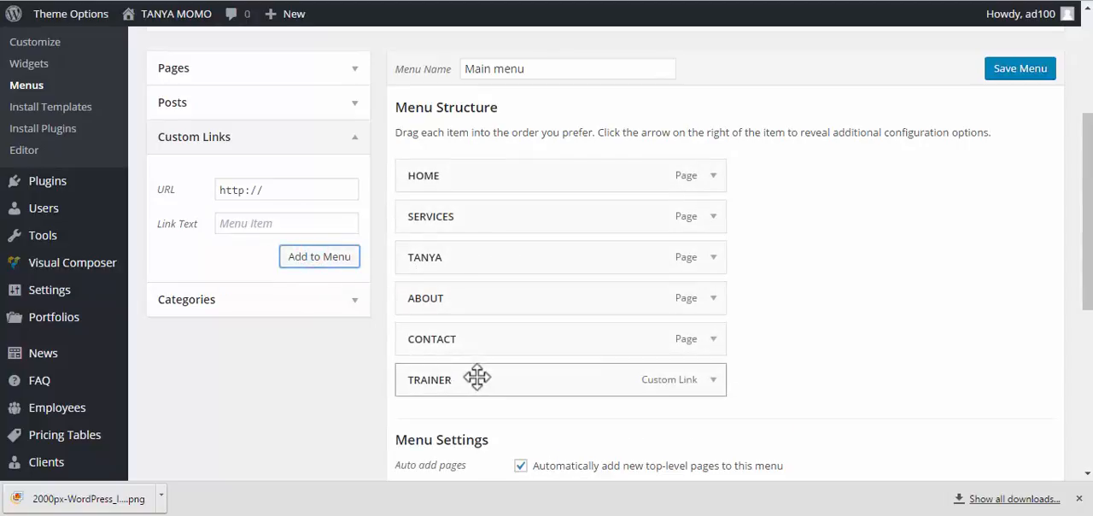
Move the TRAINER link directly below SERVICES and nest the page named after the trainer under it as a sub-item
left_click_drag(478, 373, 465, 258)
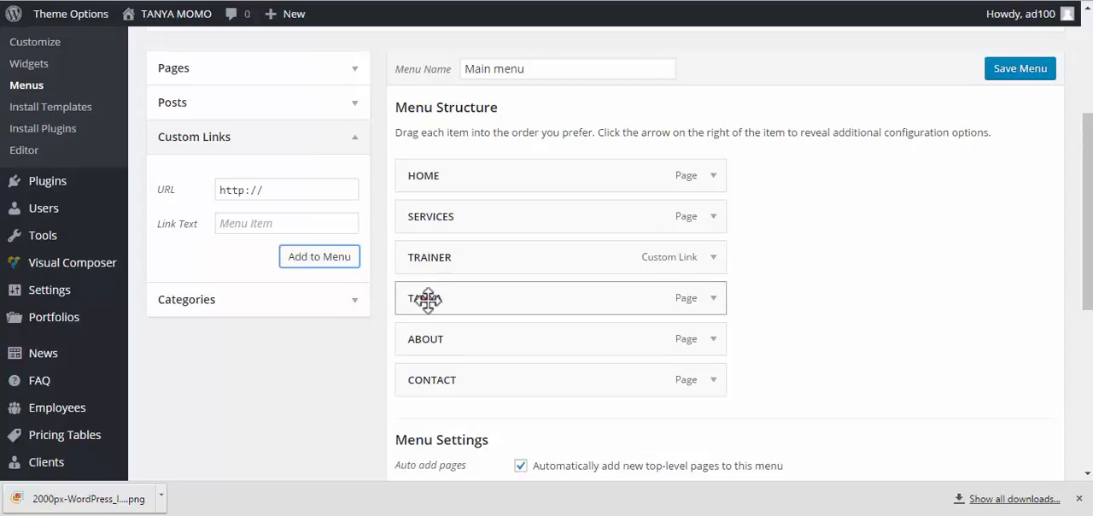
left_click_drag(427, 298, 468, 321)
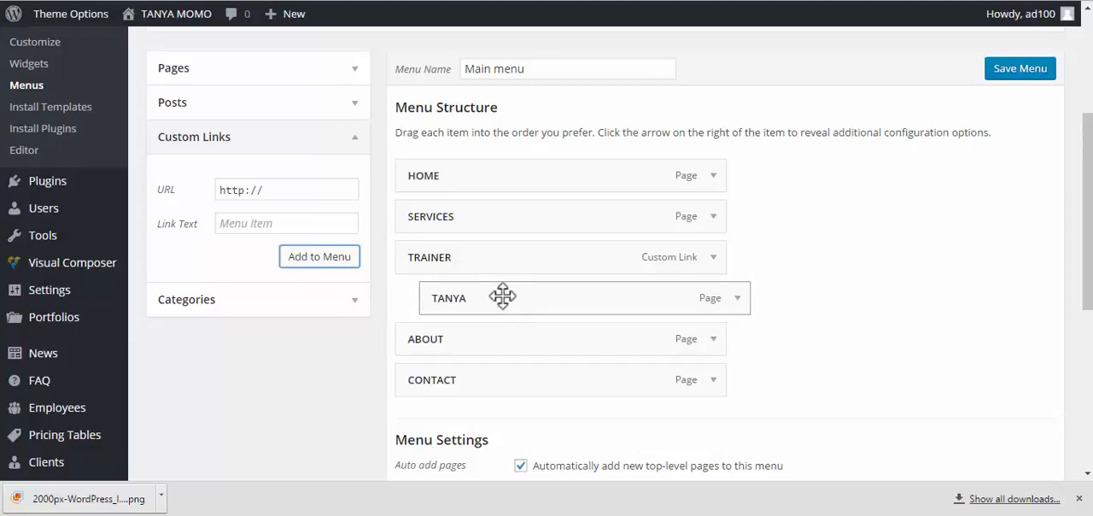
mouse_move(495, 296)
left_mouse_down()
mouse_move(477, 300)
mouse_move(496, 298)
left_mouse_up()
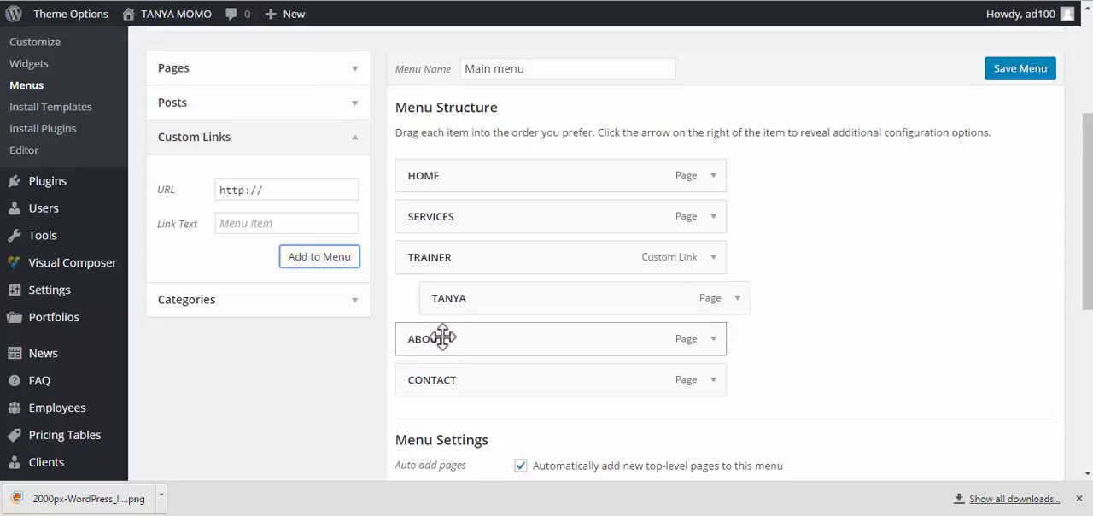
mouse_move(444, 337)
left_mouse_down()
mouse_move(513, 333)
mouse_move(453, 342)
left_mouse_up()
Save the Main menu with its rearranged items
scroll(525, 281, "down", 2)
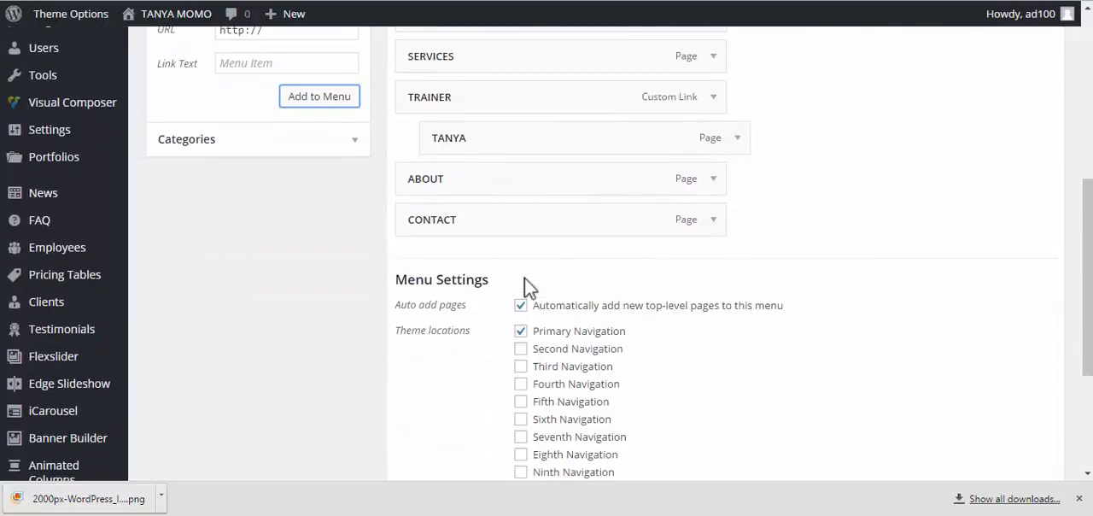
scroll(524, 282, "up", 4)
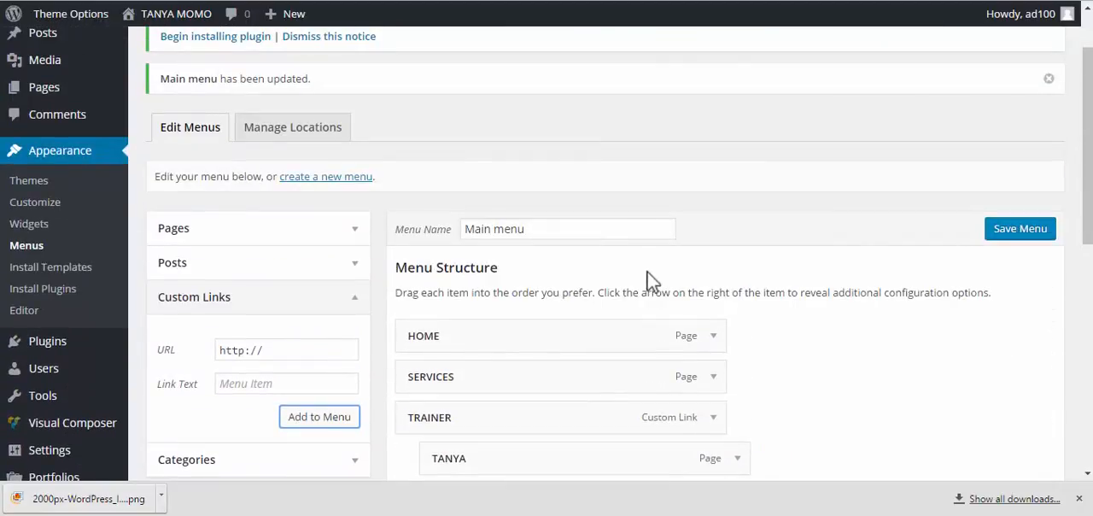
left_click(1011, 229)
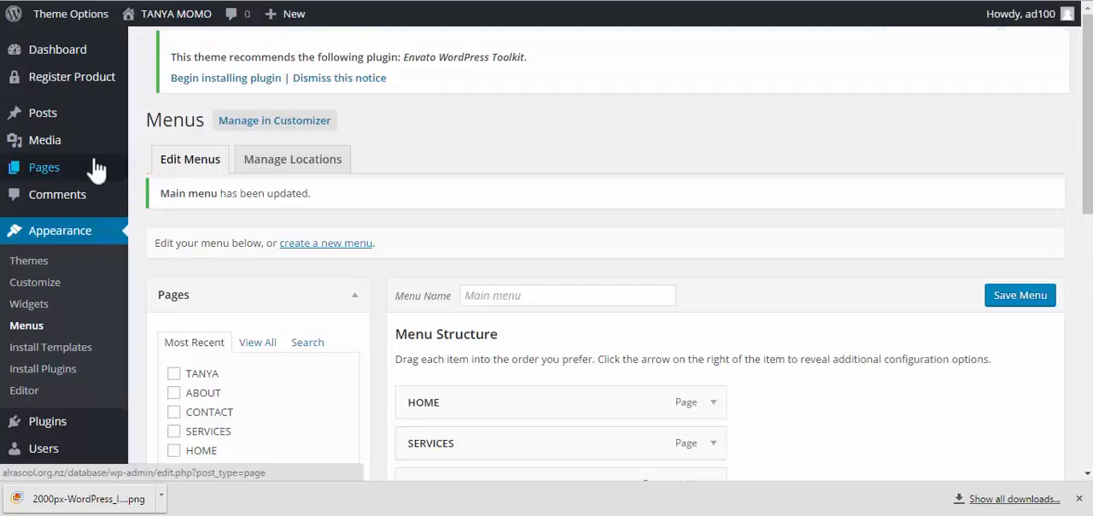
Open the Favicon & Logos section of the theme's general options
scroll(49, 143, "down", 5)
scroll(51, 147, "down", 3)
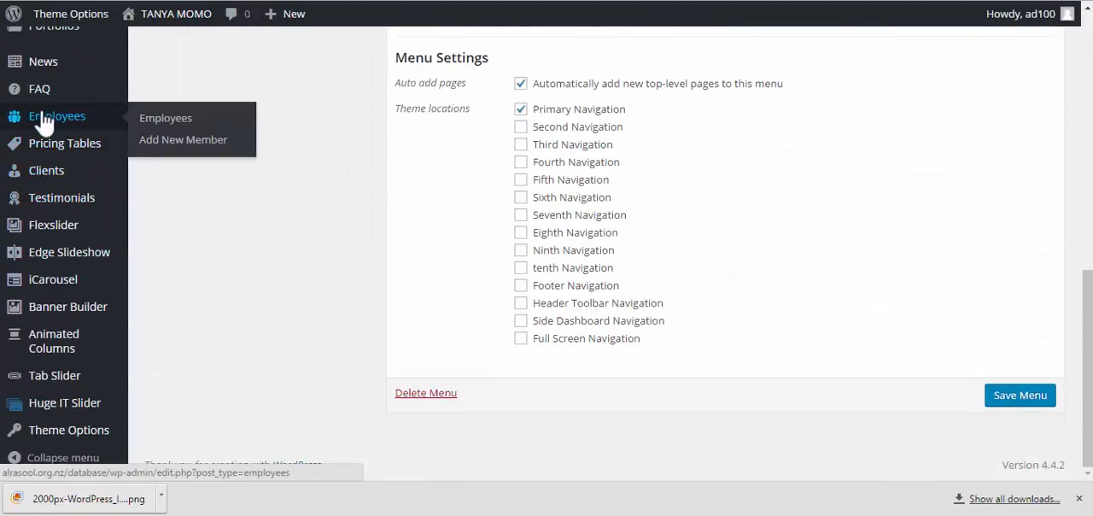
mouse_move(101, 293)
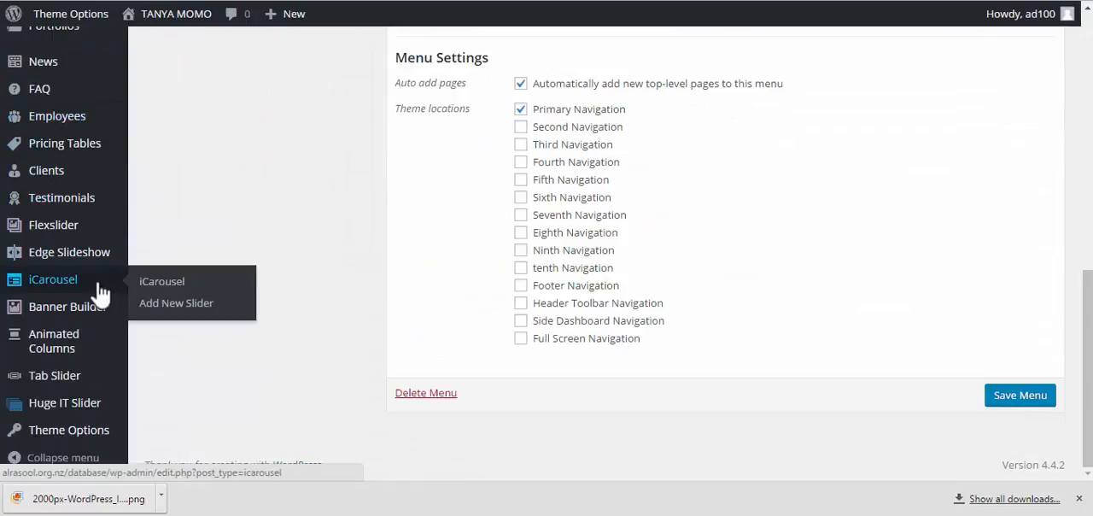
left_click(84, 436)
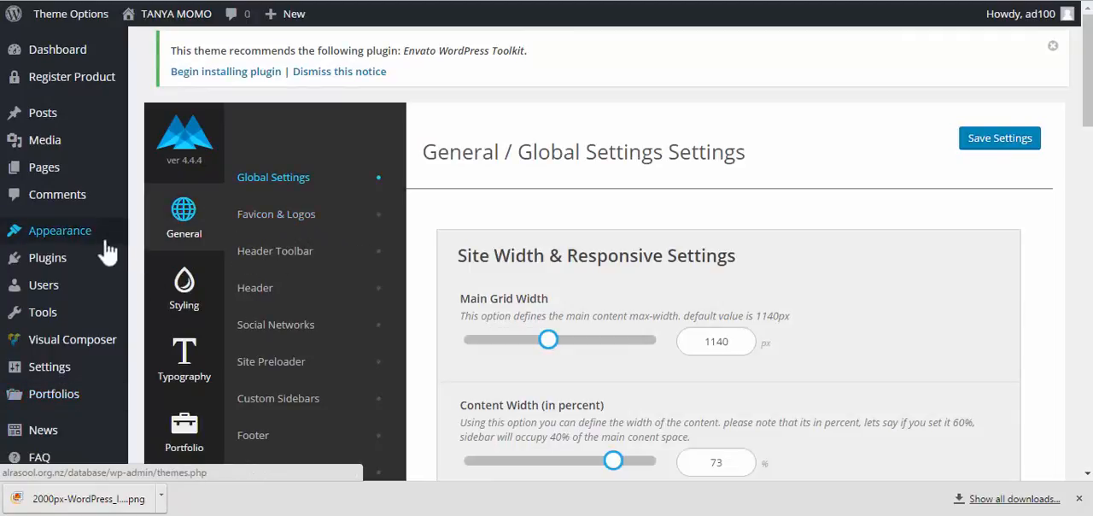
left_click(289, 216)
Set the Default & Dark Logo to the Lifestyle Fitness logo image from the media library and save the theme settings
scroll(581, 286, "down", 5)
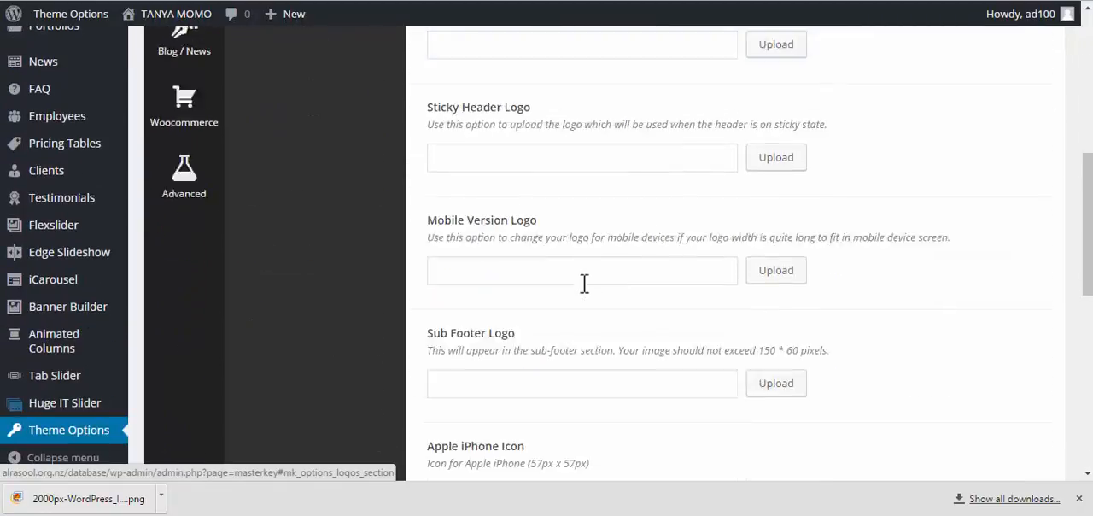
scroll(585, 284, "down", 7)
scroll(577, 301, "up", 2)
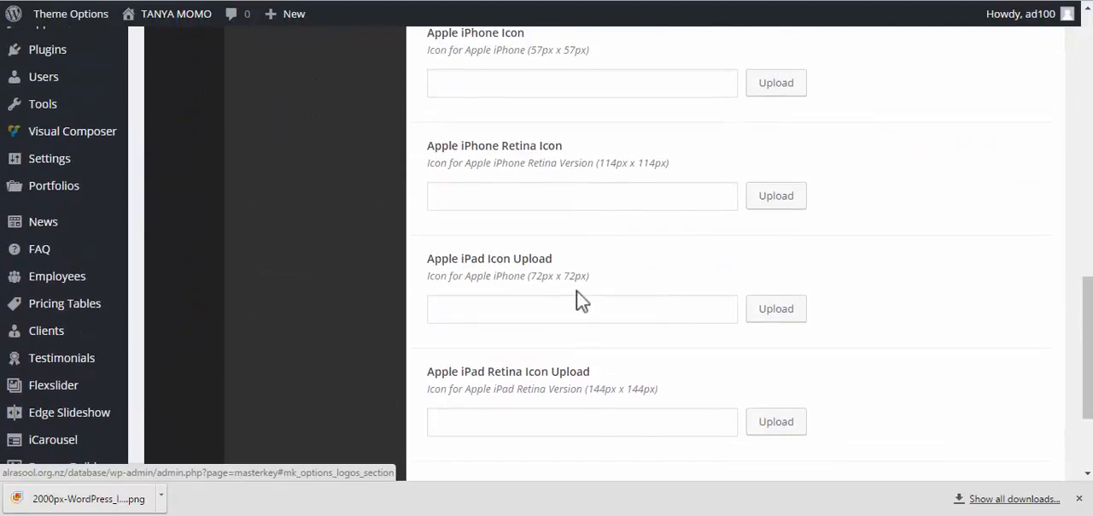
scroll(576, 290, "up", 6)
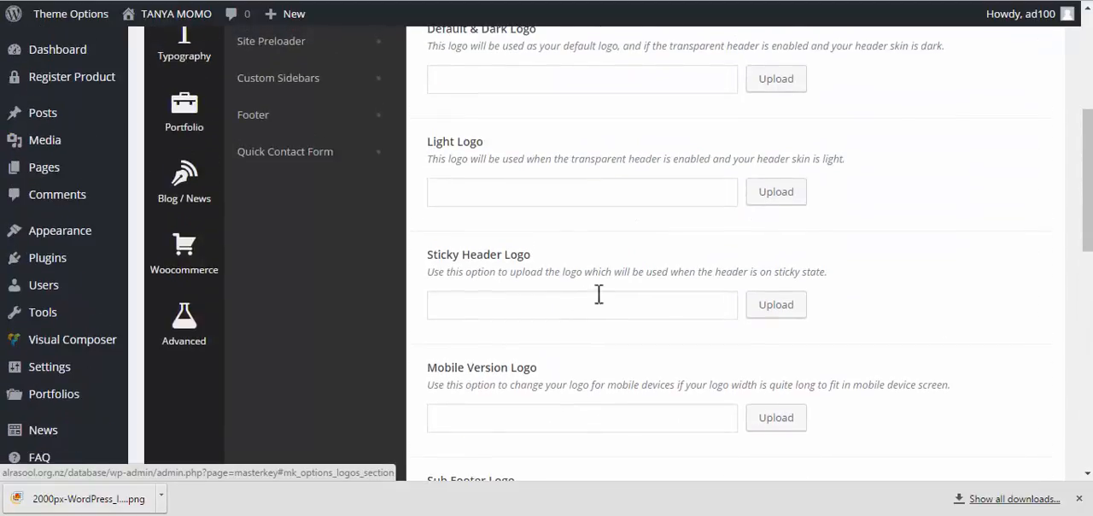
scroll(598, 294, "up", 2)
scroll(752, 316, "up", 2)
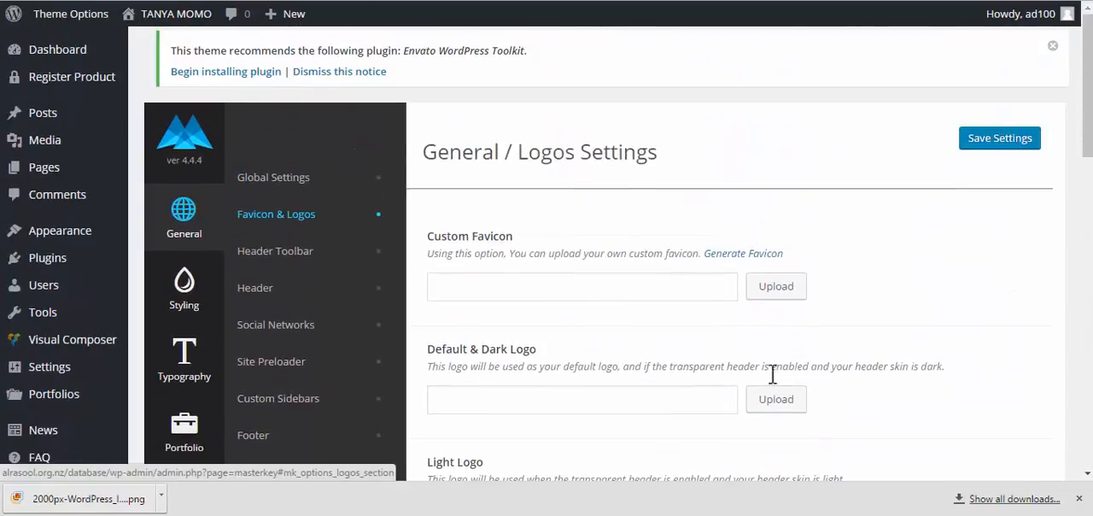
left_click(776, 400)
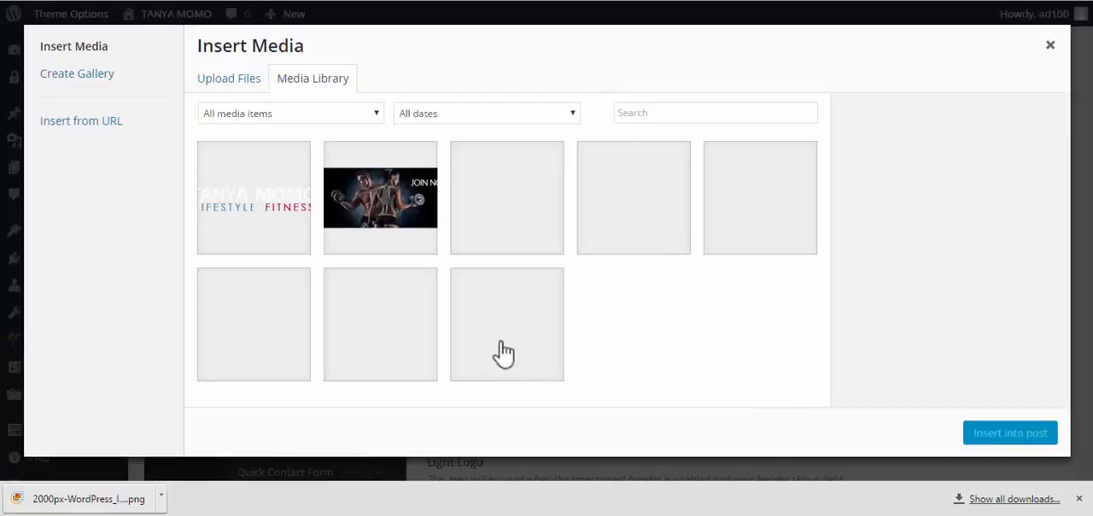
left_click(280, 220)
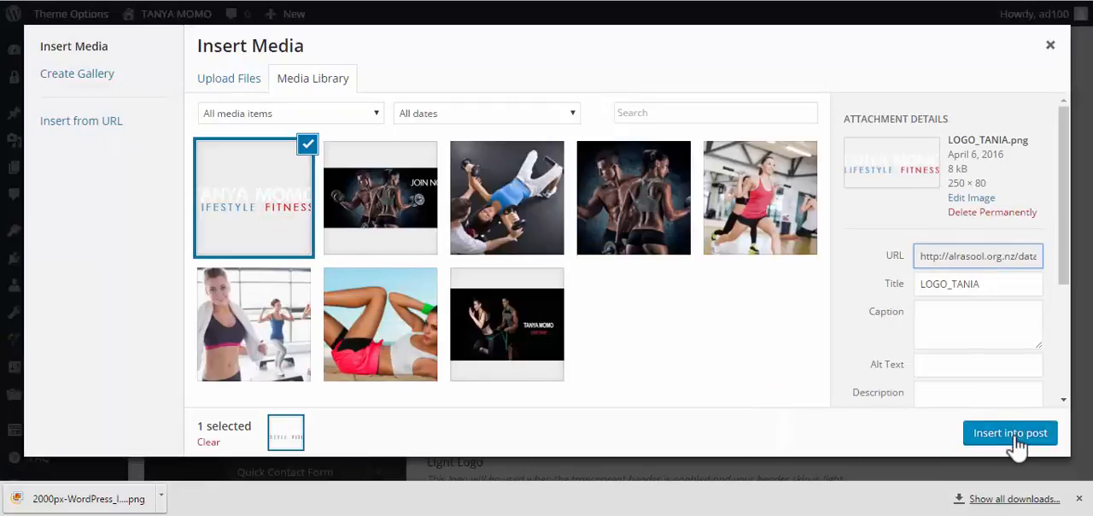
left_click(1012, 435)
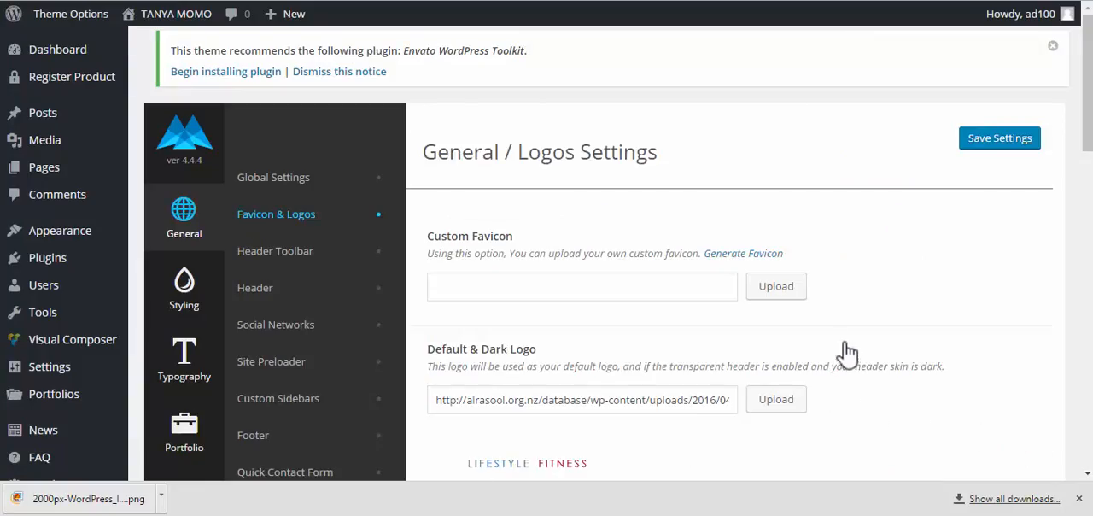
left_click(990, 141)
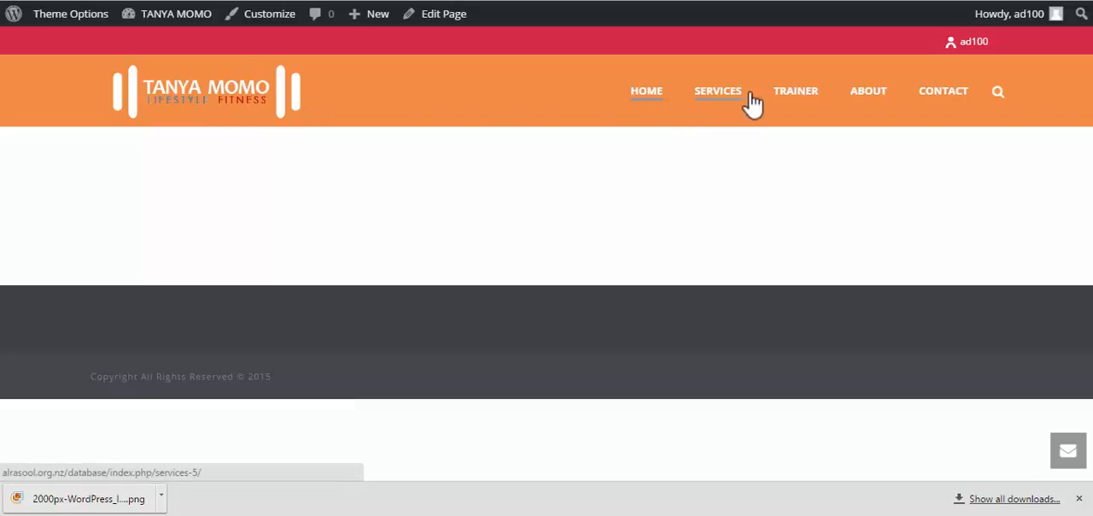
On the live site, open the page nested under TRAINER in the main navigation to check the submenu
mouse_move(807, 107)
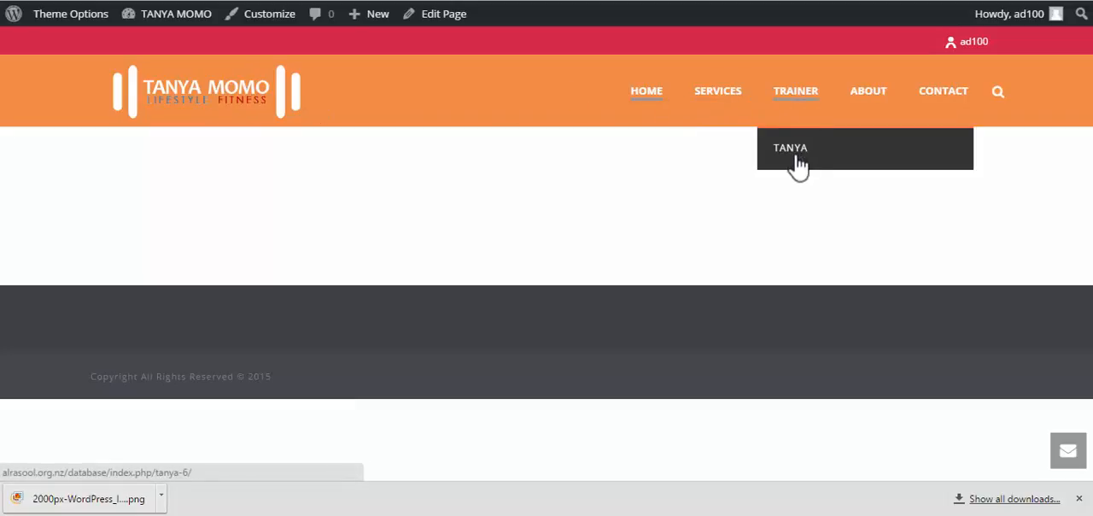
left_click(794, 148)
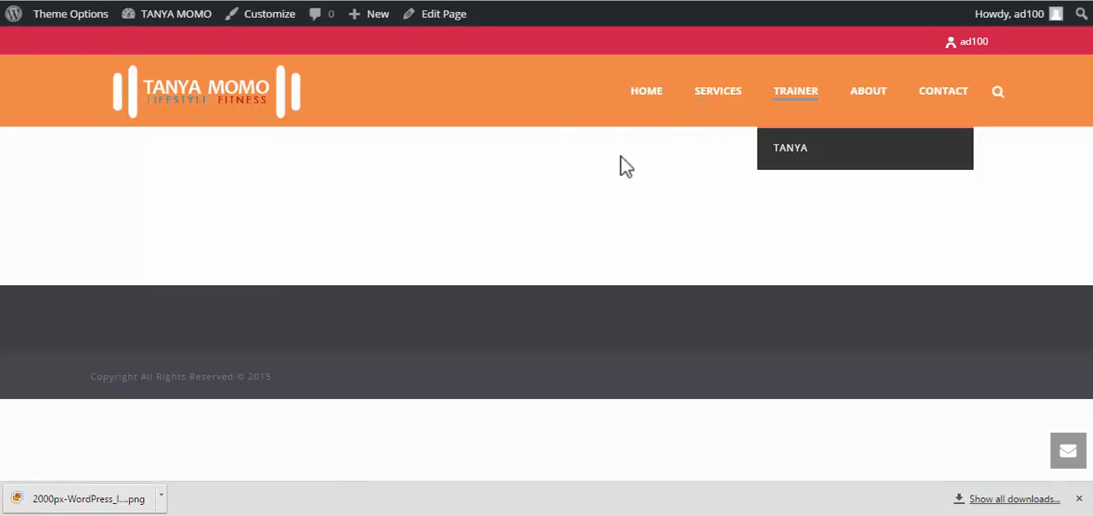
Open the HOME page for editing from the list of all pages in the site's admin area
mouse_move(795, 101)
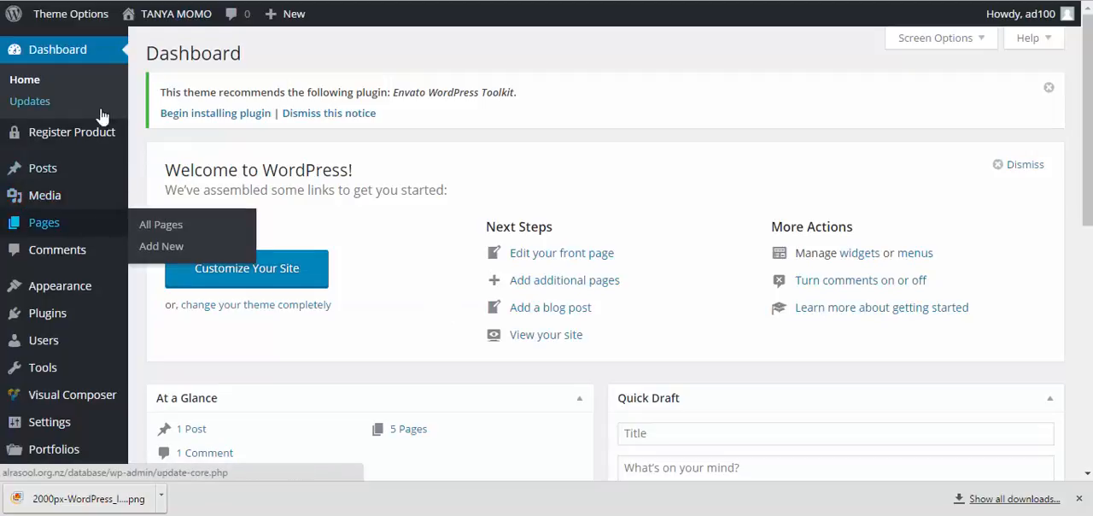
left_click(43, 224)
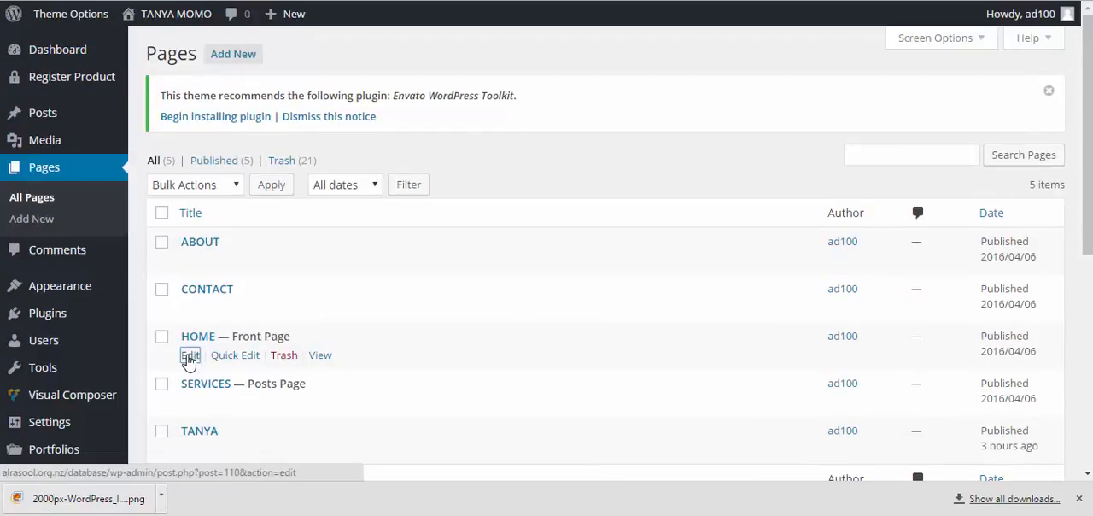
left_click(192, 356)
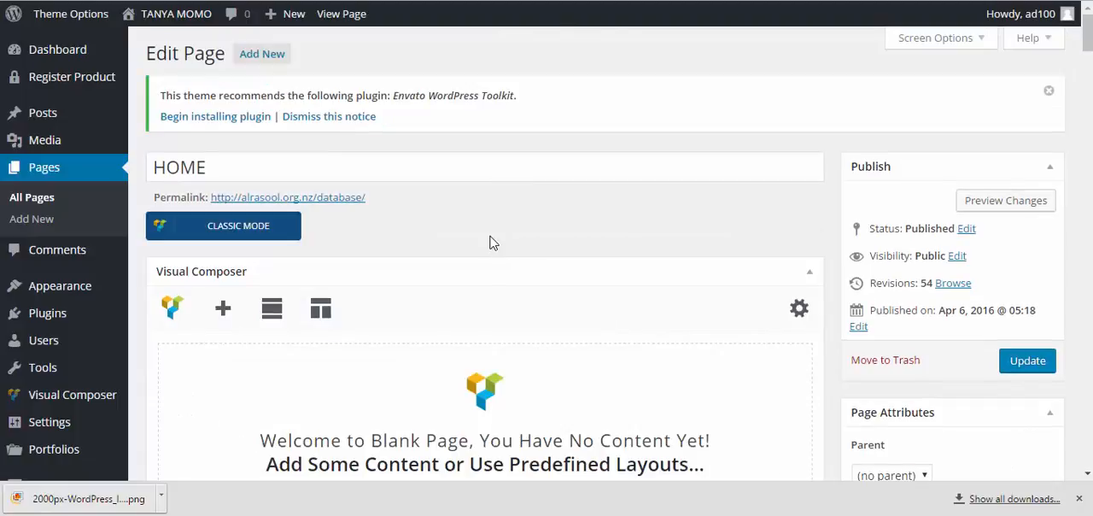
scroll(513, 254, "down", 2)
scroll(516, 258, "up", 2)
scroll(365, 269, "down", 1)
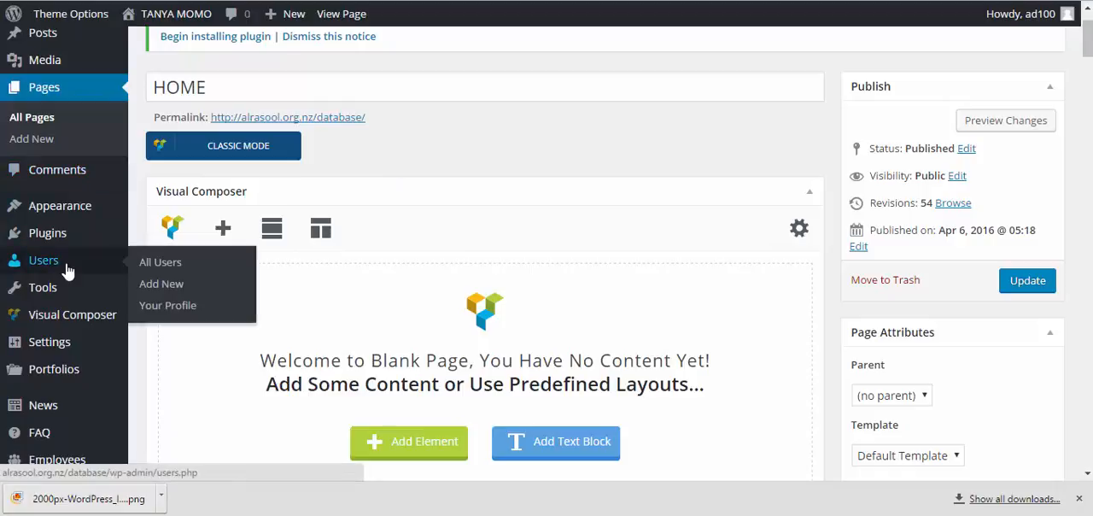
Search the plugin directory for "page builder" and examine the Page Builder by SiteOrigin entry's active installs
mouse_move(71, 316)
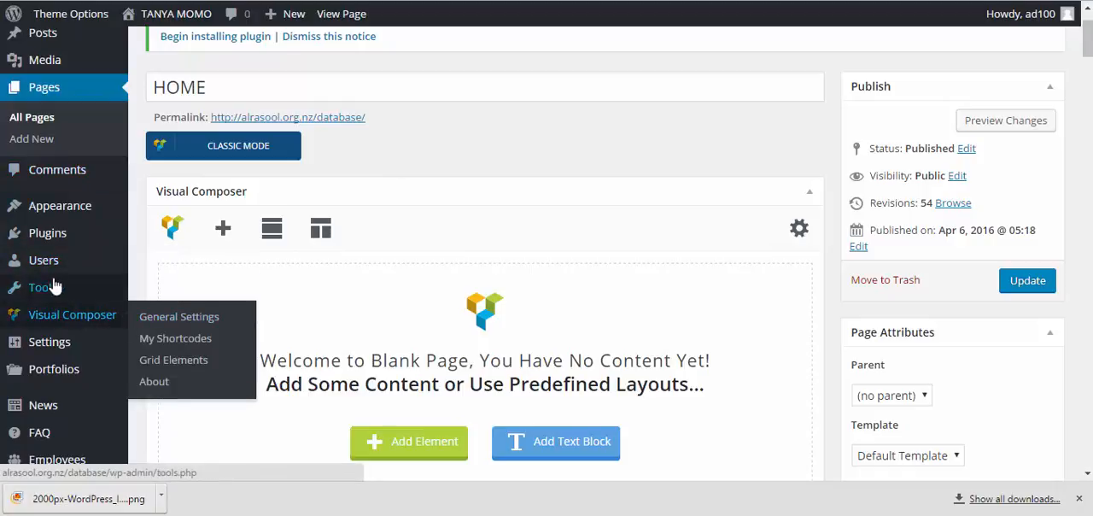
left_click(69, 238)
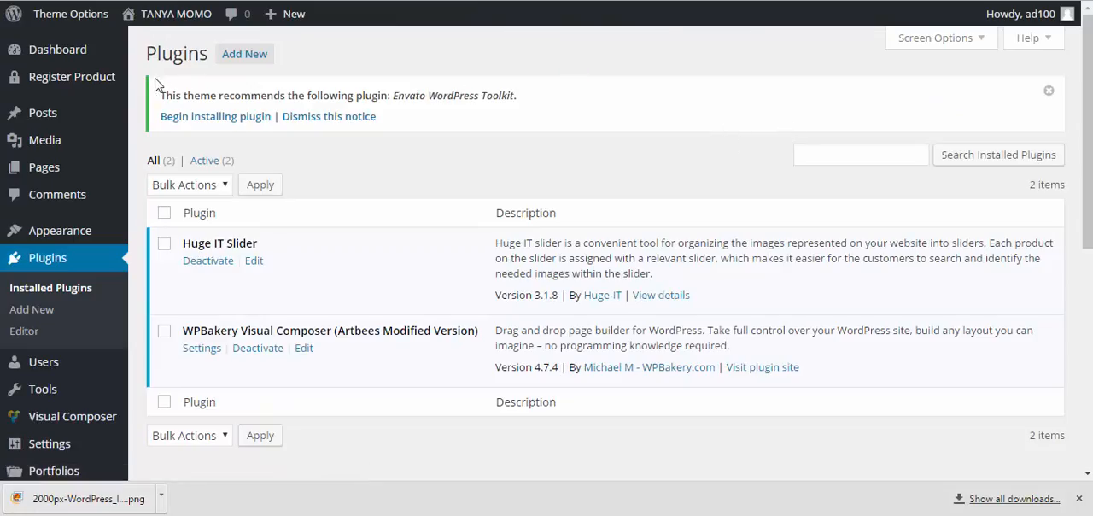
left_click(245, 54)
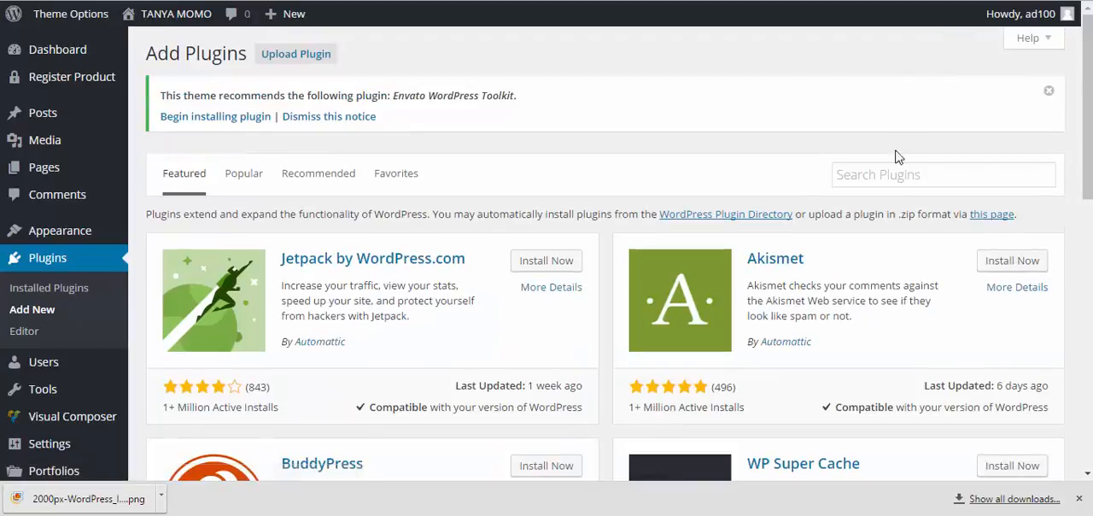
left_click(897, 175)
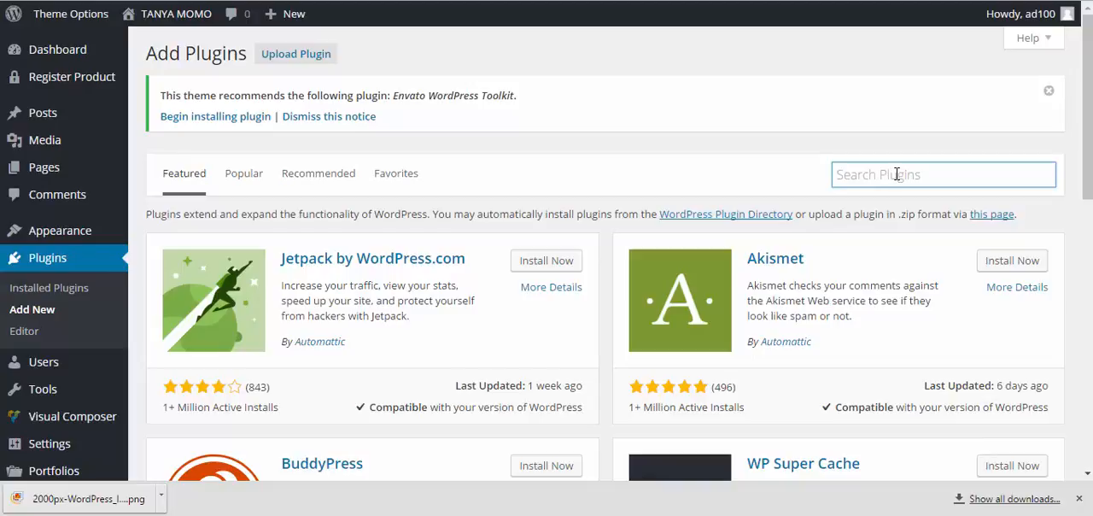
type("page builder")
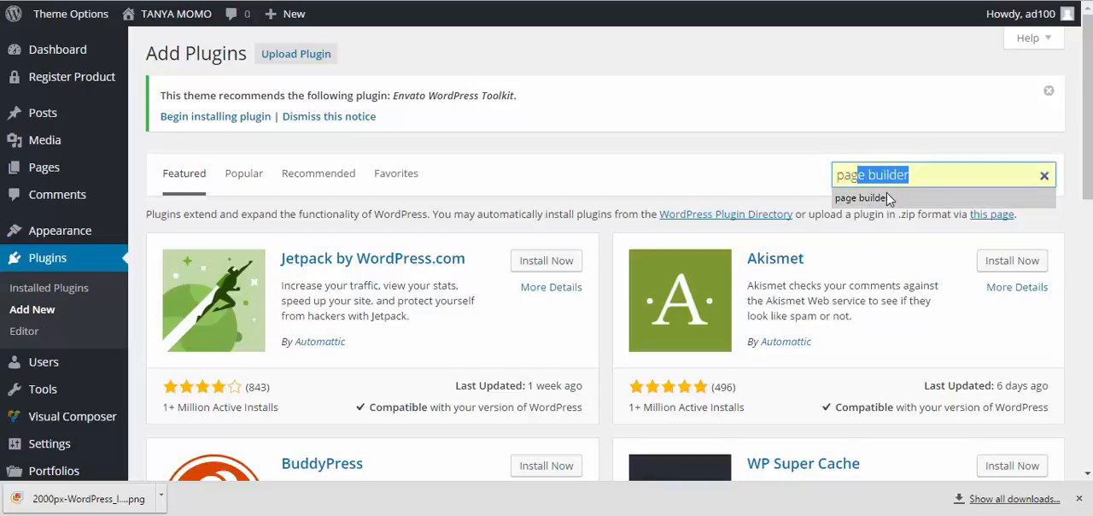
left_click(888, 197)
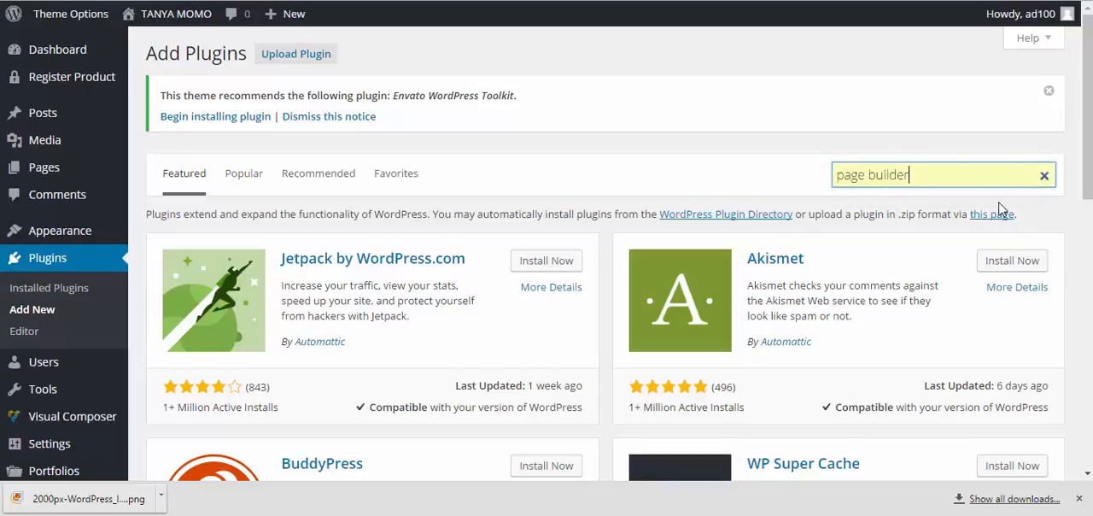
key("Return")
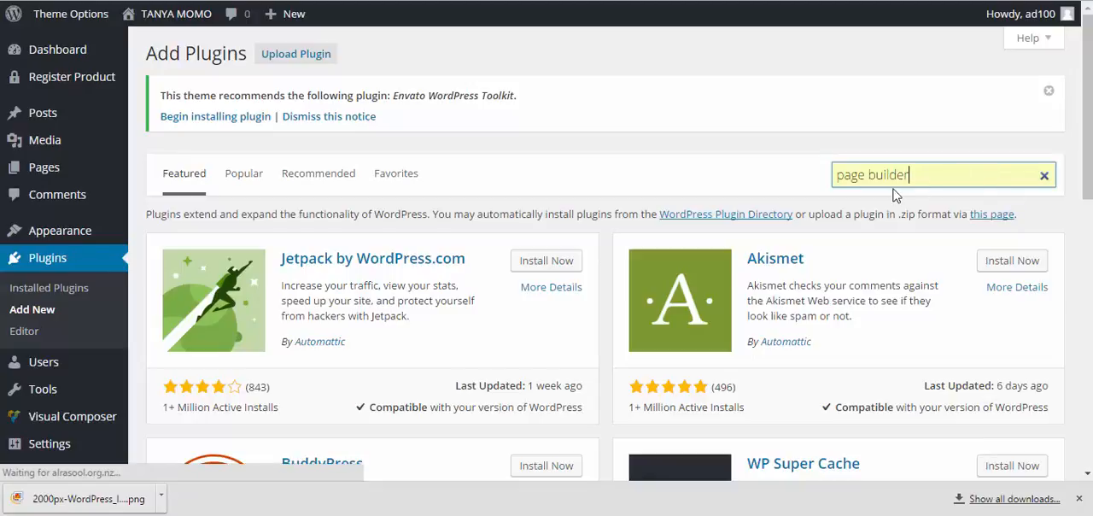
scroll(326, 224, "down", 1)
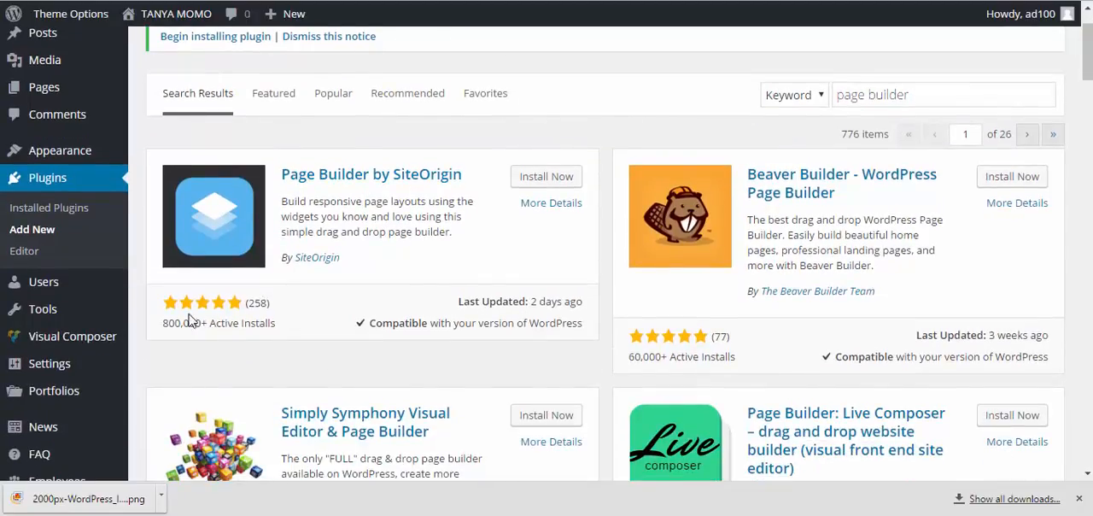
left_click_drag(202, 325, 131, 320)
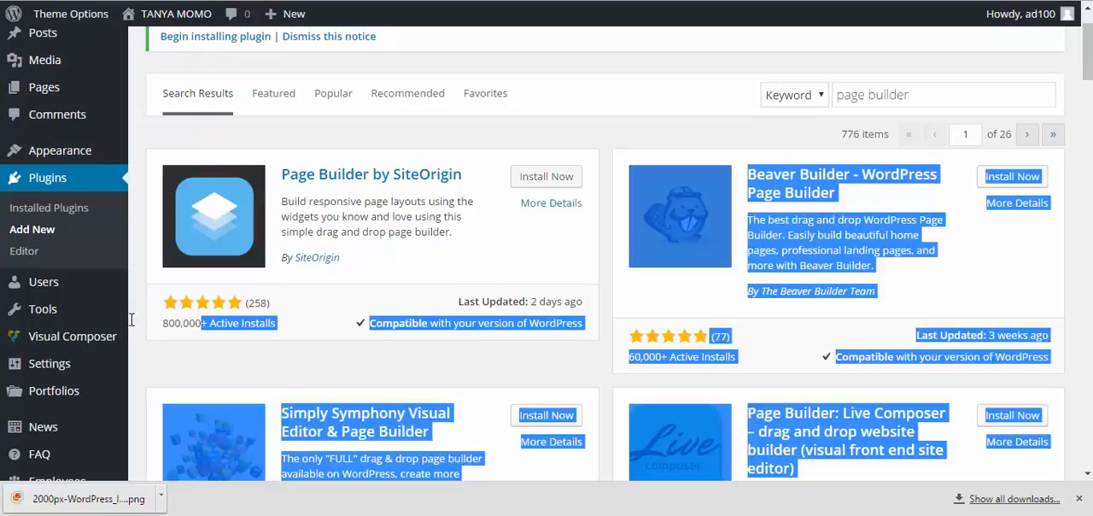
left_click(171, 323)
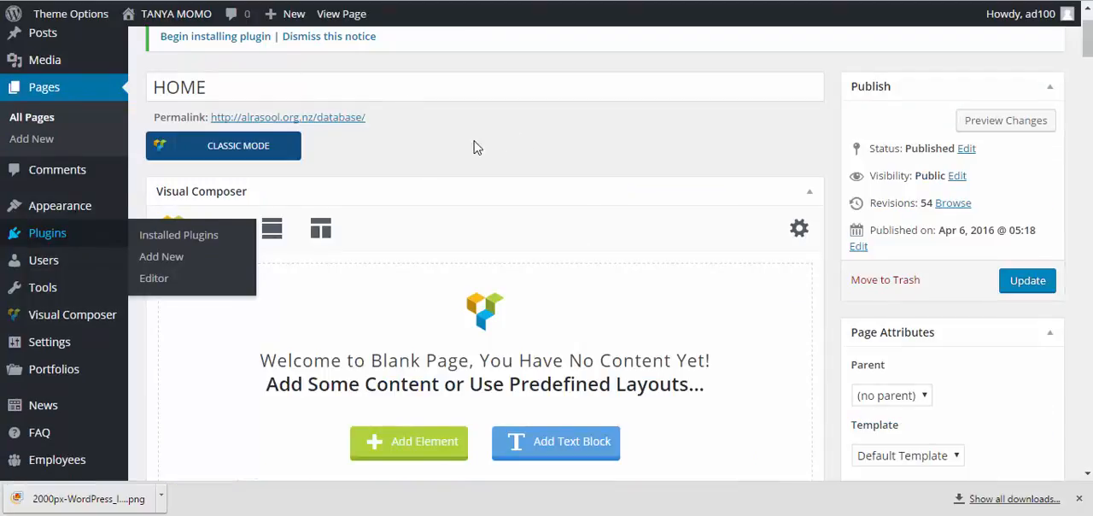
Return to the HOME page editor and add a Row element to the blank Visual Composer layout
scroll(575, 171, "down", 3)
scroll(547, 171, "up", 3)
scroll(544, 146, "down", 3)
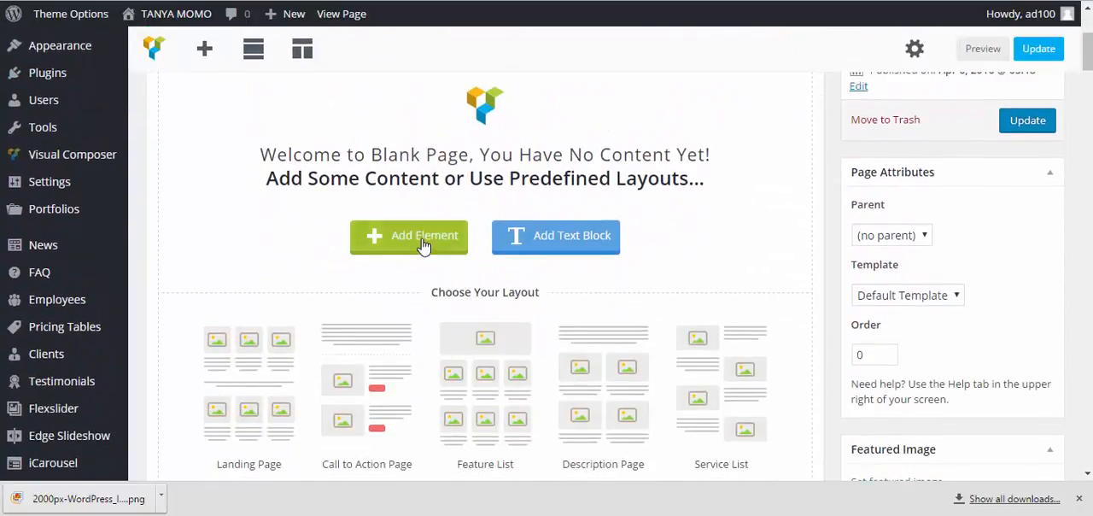
scroll(422, 245, "up", 2)
left_click(422, 353)
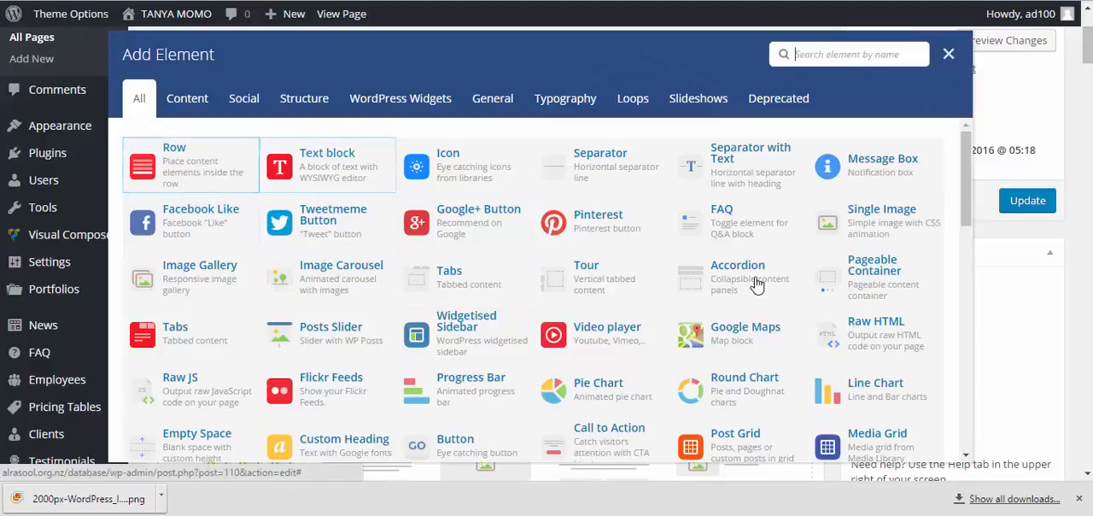
scroll(649, 291, "down", 3)
scroll(615, 282, "up", 3)
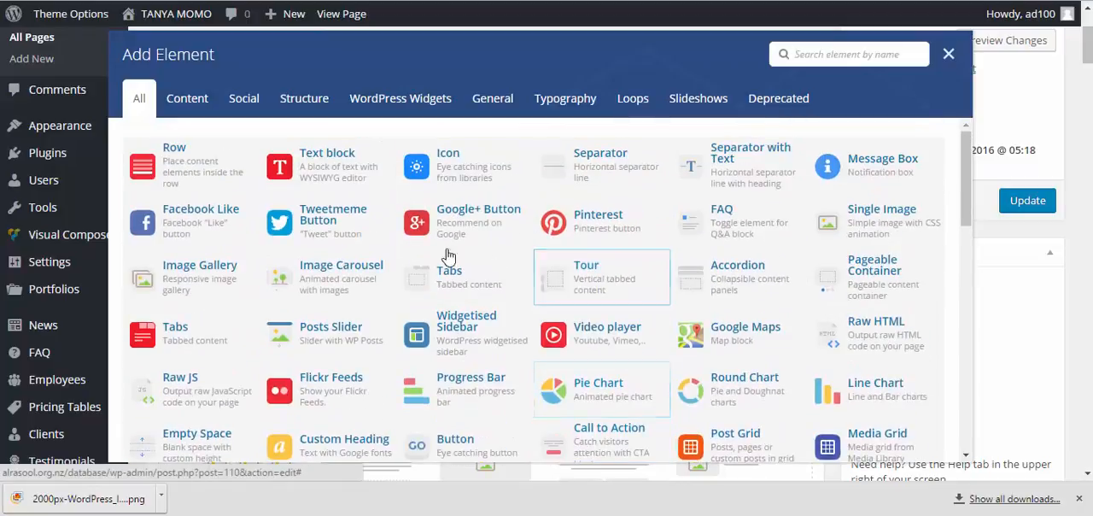
left_click(213, 174)
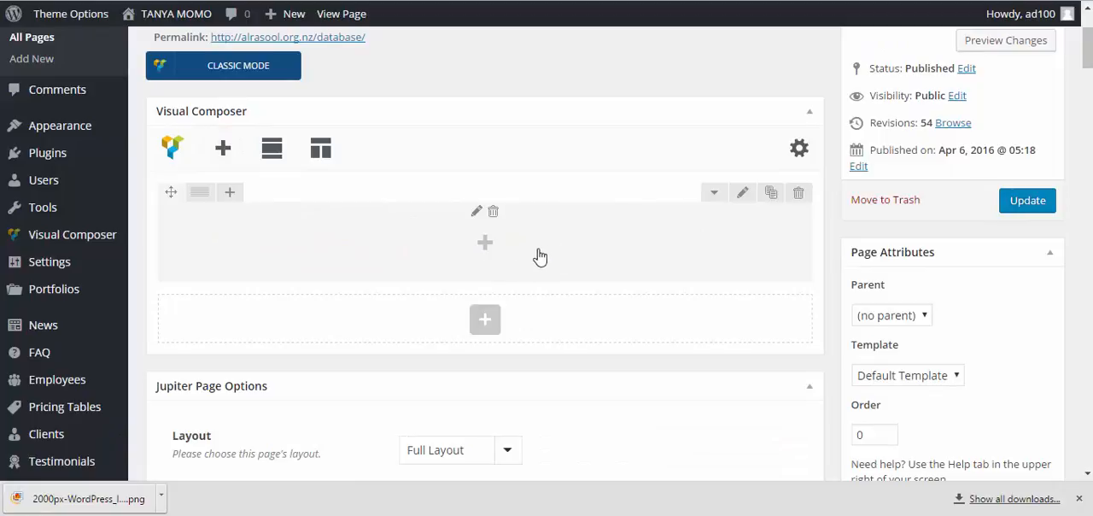
Find the Edge Slider element by searching for "edg" and add it inside the new row
left_click(484, 247)
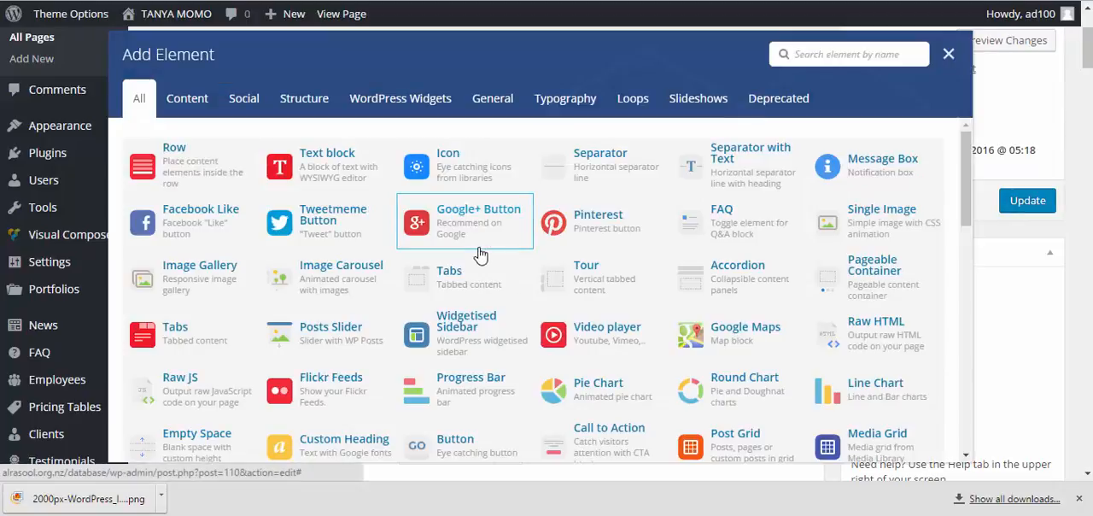
type("edg")
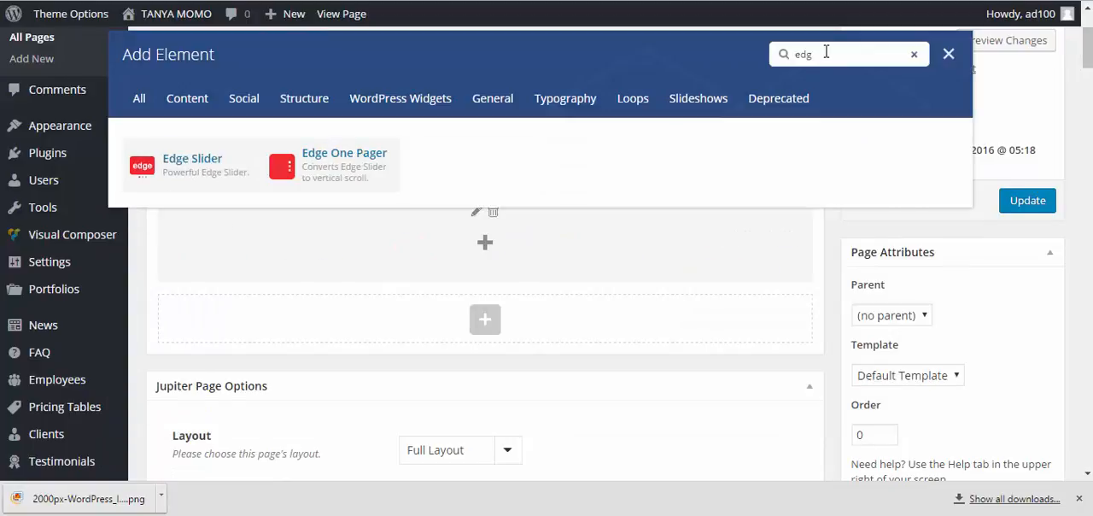
scroll(825, 52, "up", 2)
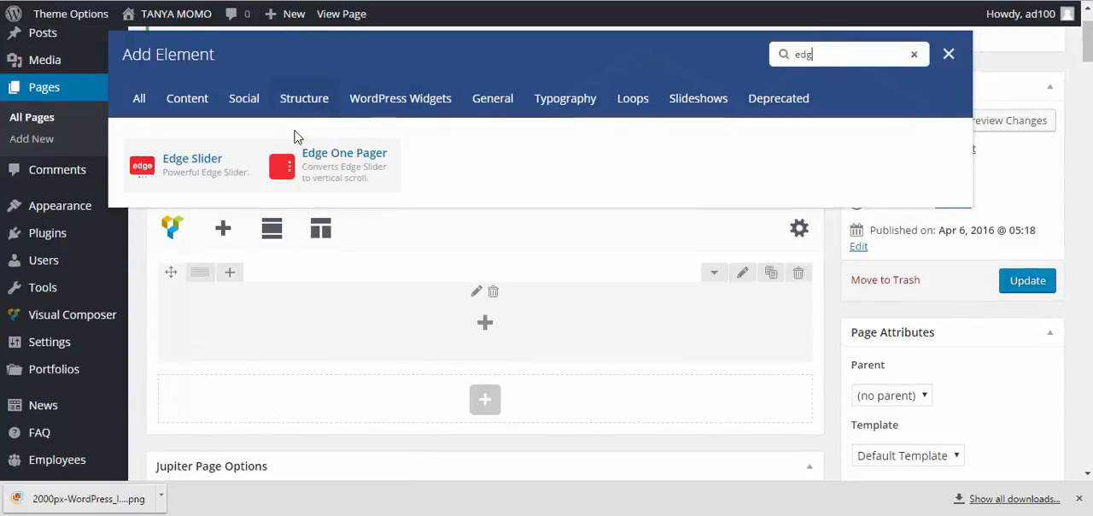
left_click(213, 164)
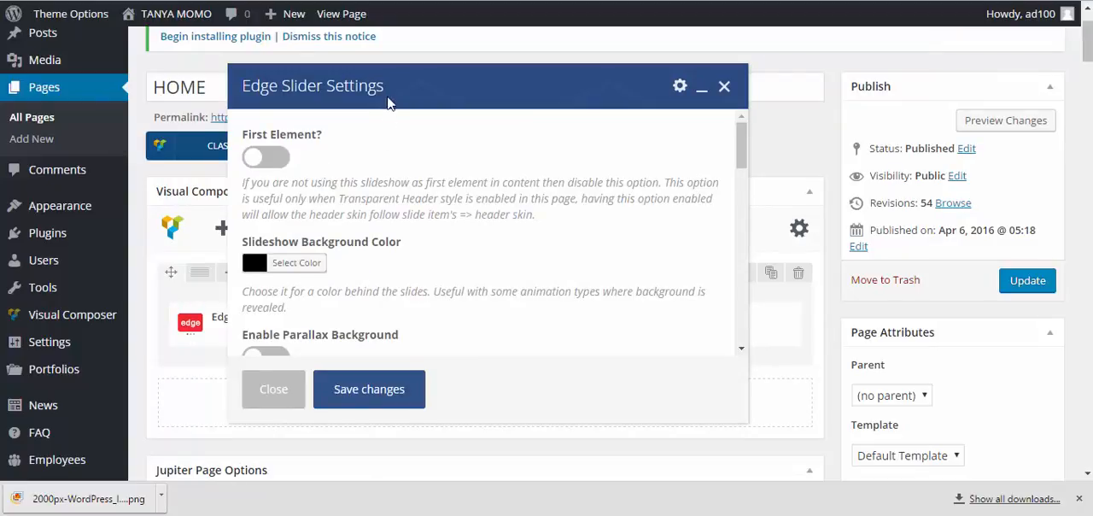
Disable Full Height for the Edge Slider and set its Slideshow Height to 300 px
scroll(453, 205, "down", 3)
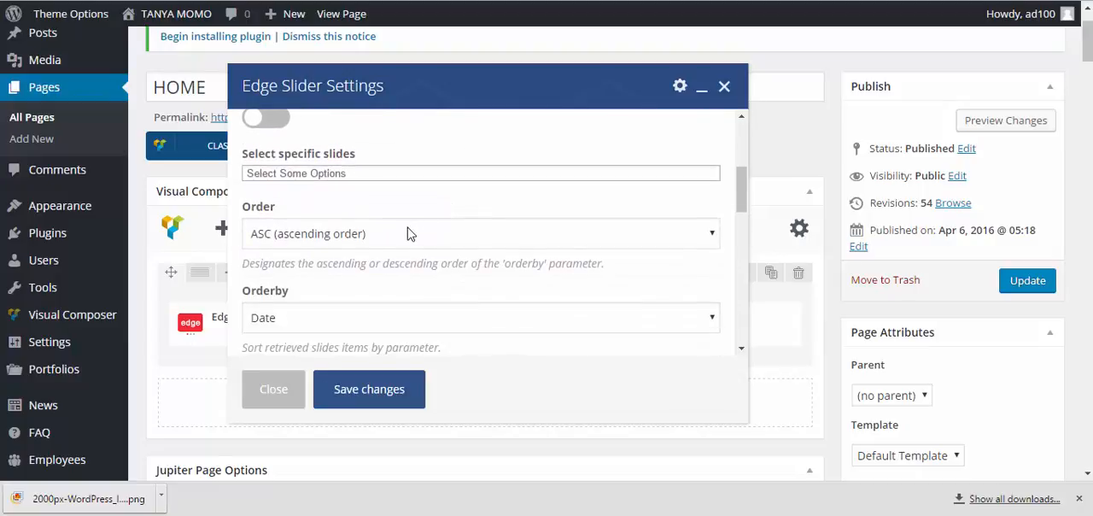
scroll(392, 234, "down", 3)
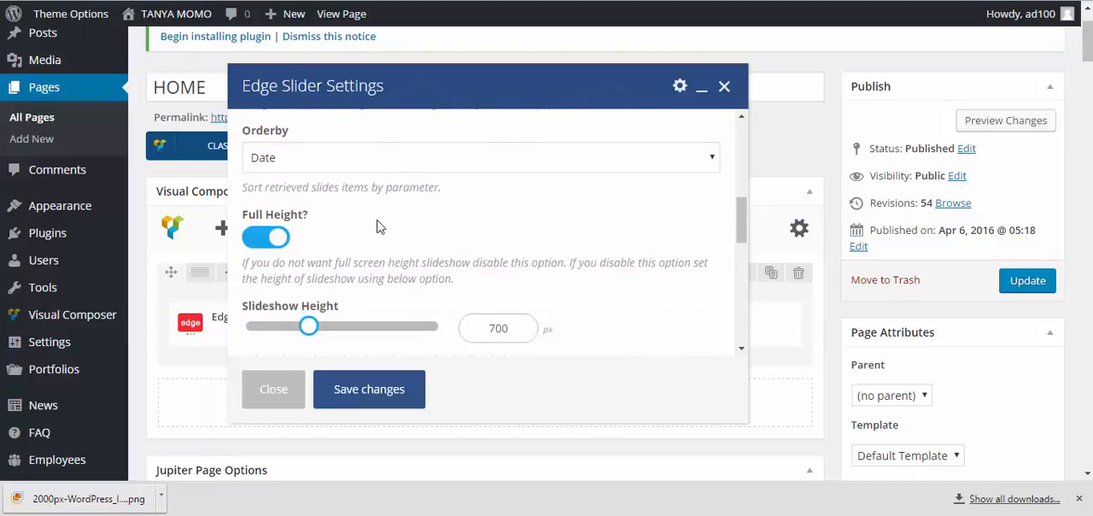
left_click(276, 239)
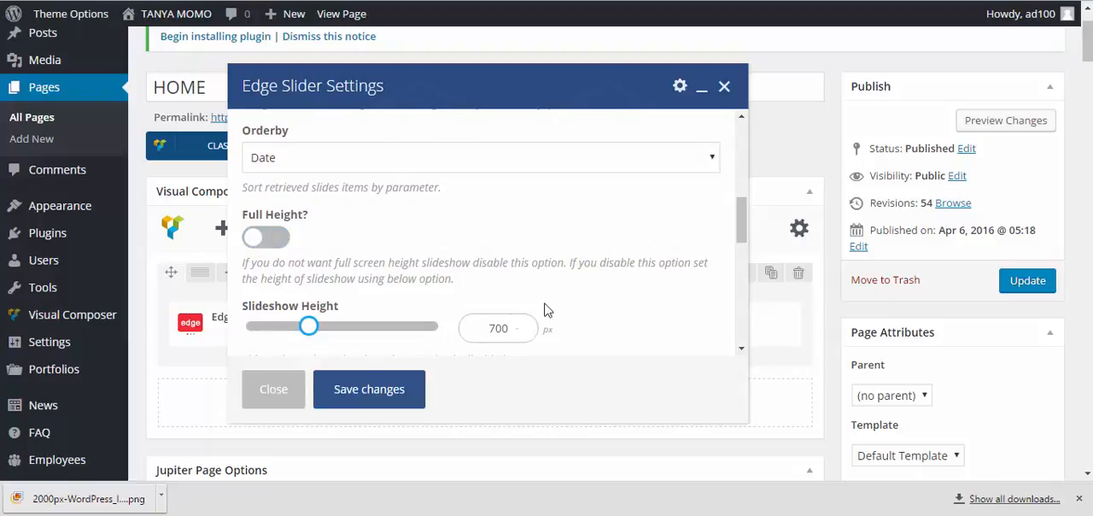
scroll(327, 247, "down", 3)
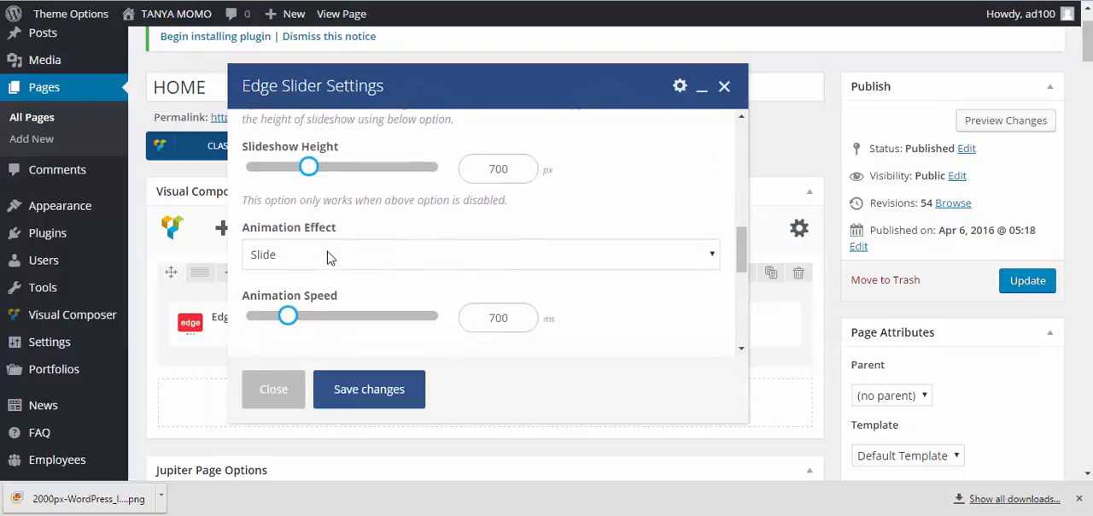
scroll(333, 254, "up", 3)
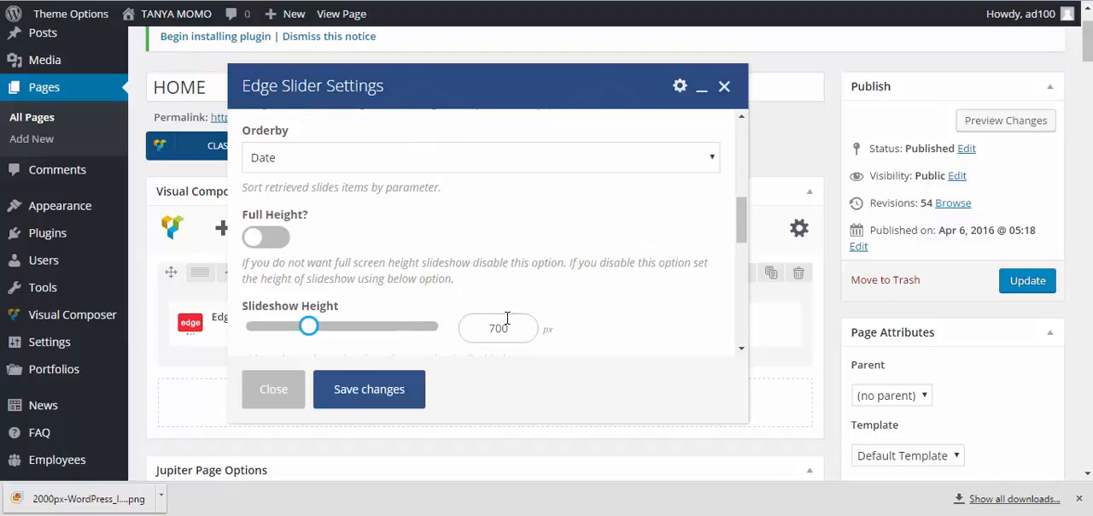
left_click_drag(507, 318, 478, 326)
type("3")
scroll(485, 237, "down", 2)
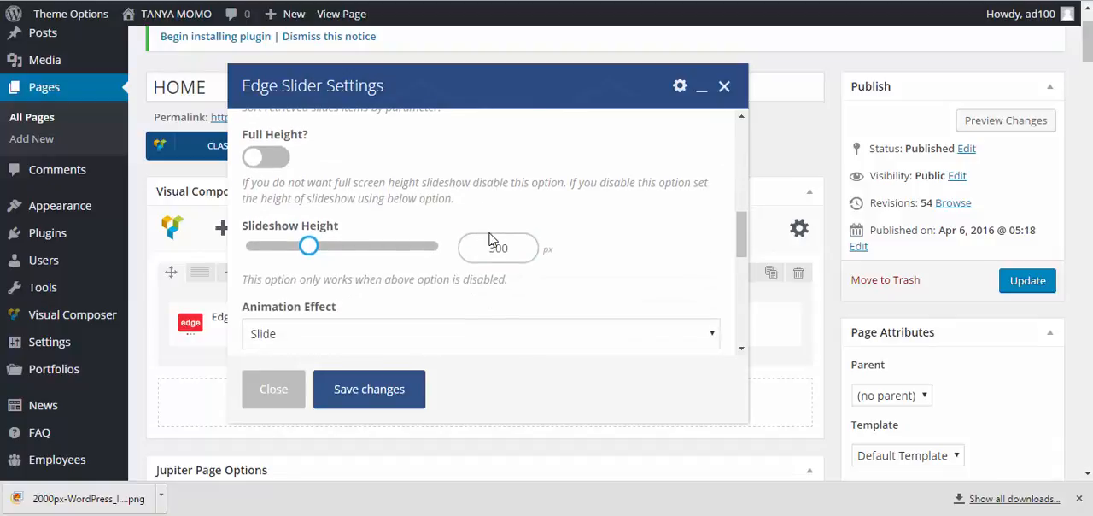
Review the remaining animation options, save the Edge Slider settings and update the HOME page
scroll(494, 247, "down", 4)
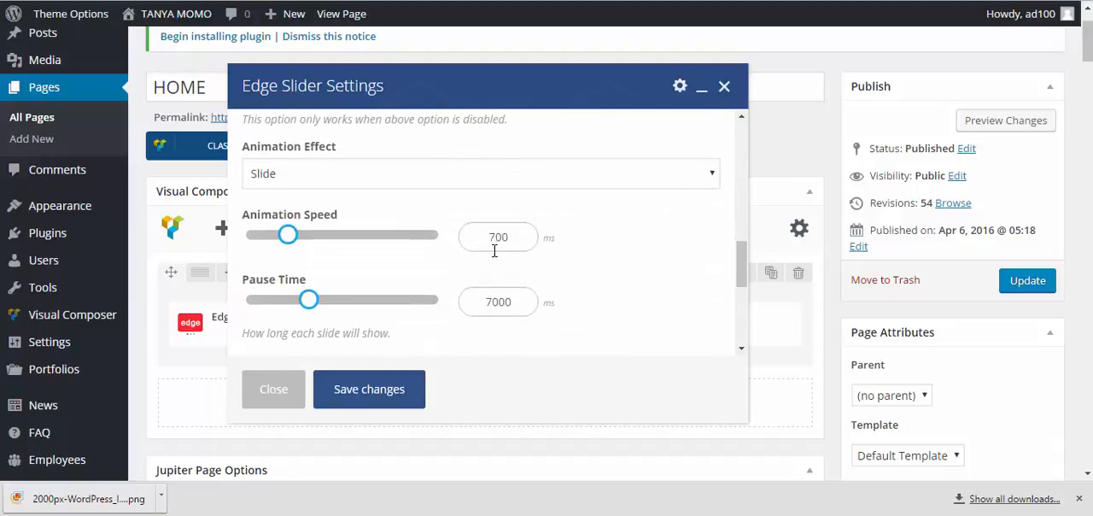
scroll(494, 251, "down", 8)
scroll(425, 256, "up", 10)
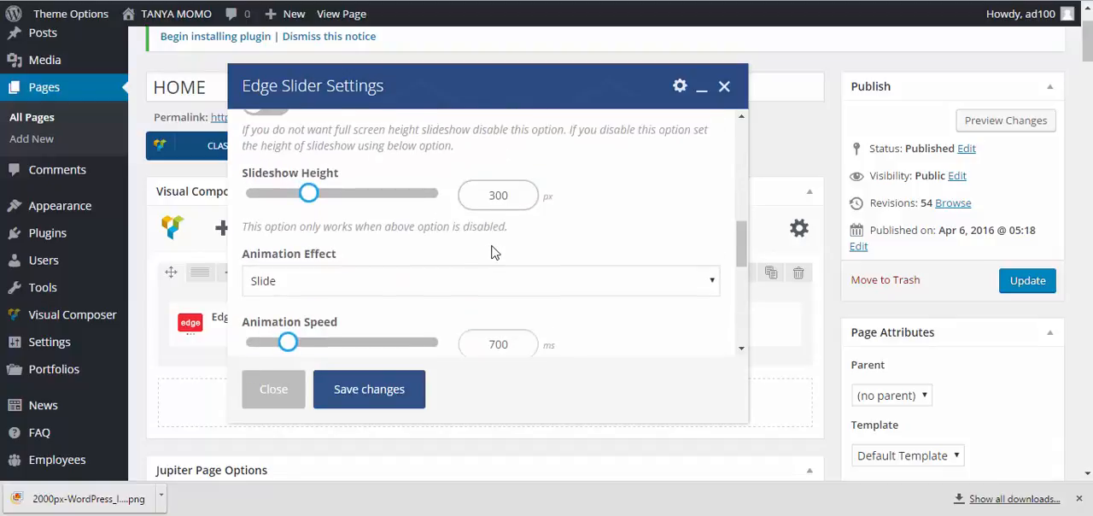
left_click(351, 389)
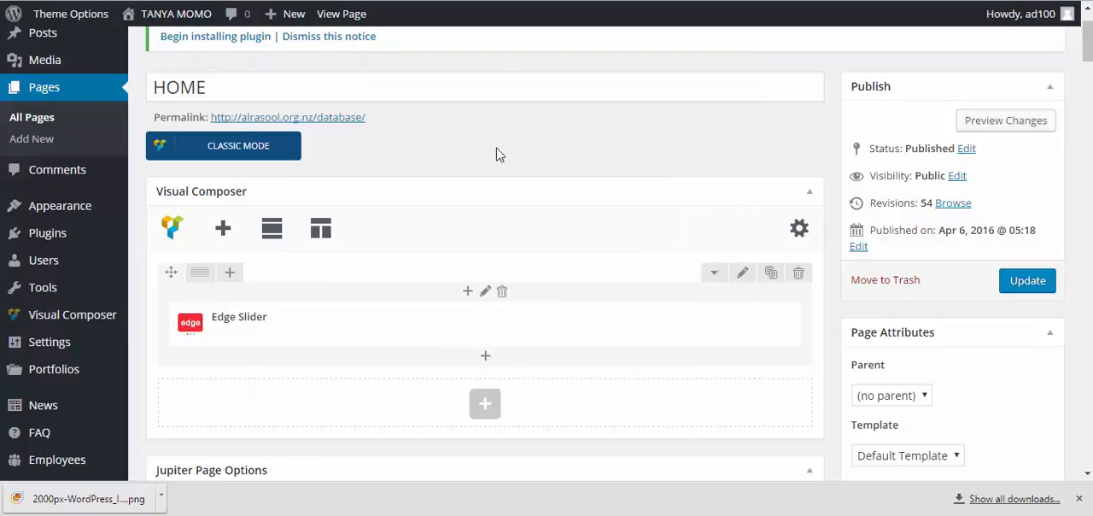
left_click(1027, 282)
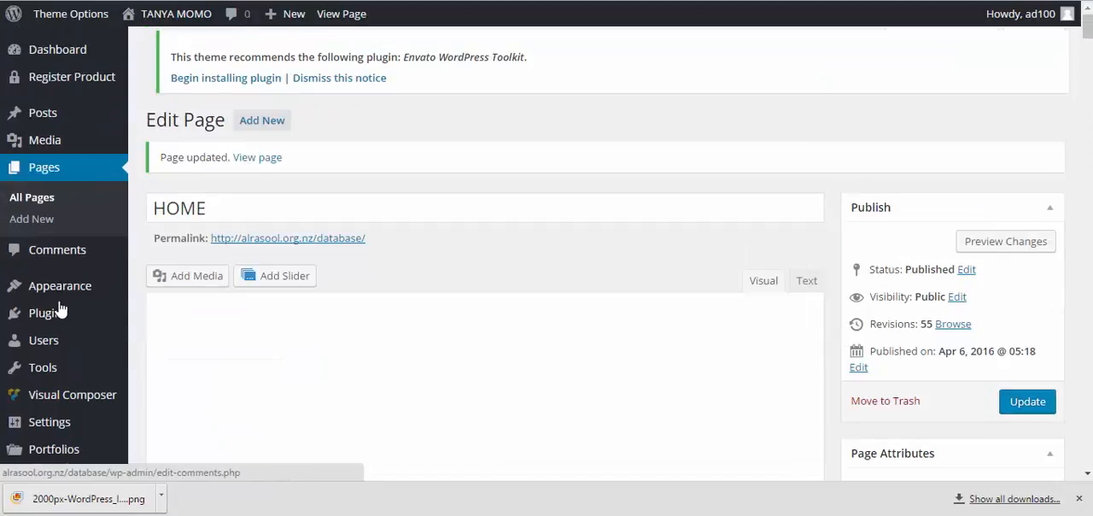
Open the Edge Slideshow list to manage the existing untitled slide
scroll(43, 271, "down", 5)
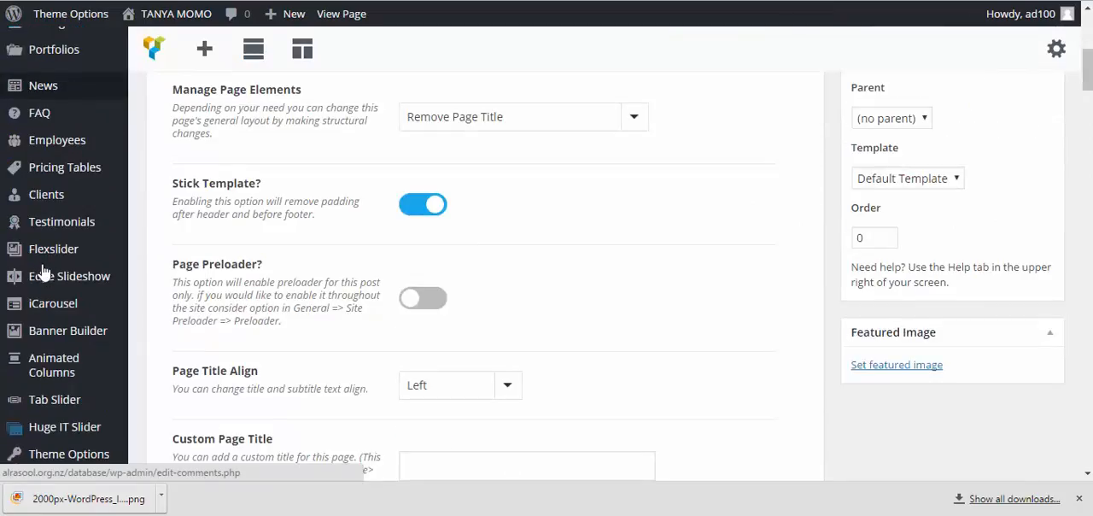
scroll(42, 271, "down", 4)
mouse_move(108, 263)
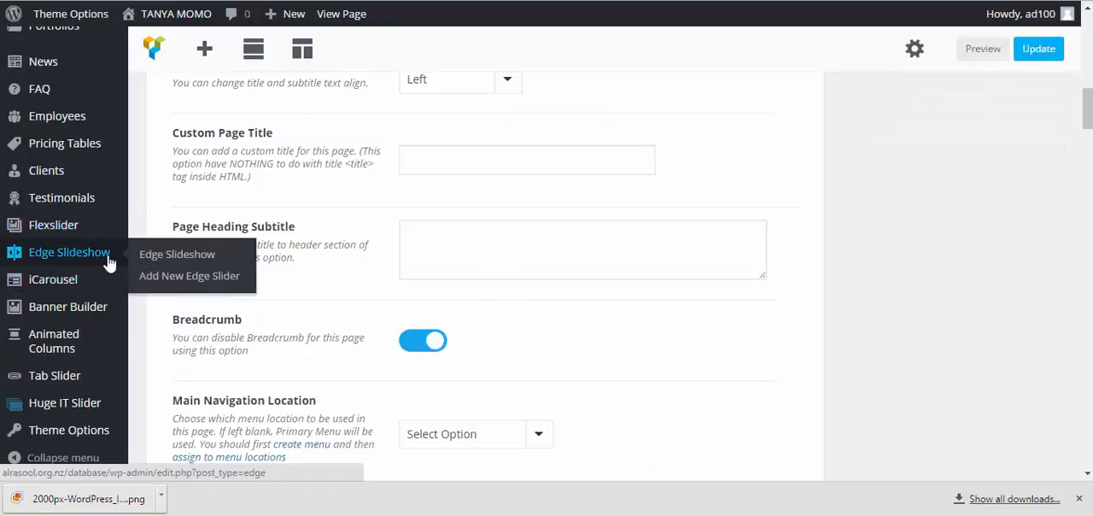
left_click(171, 254)
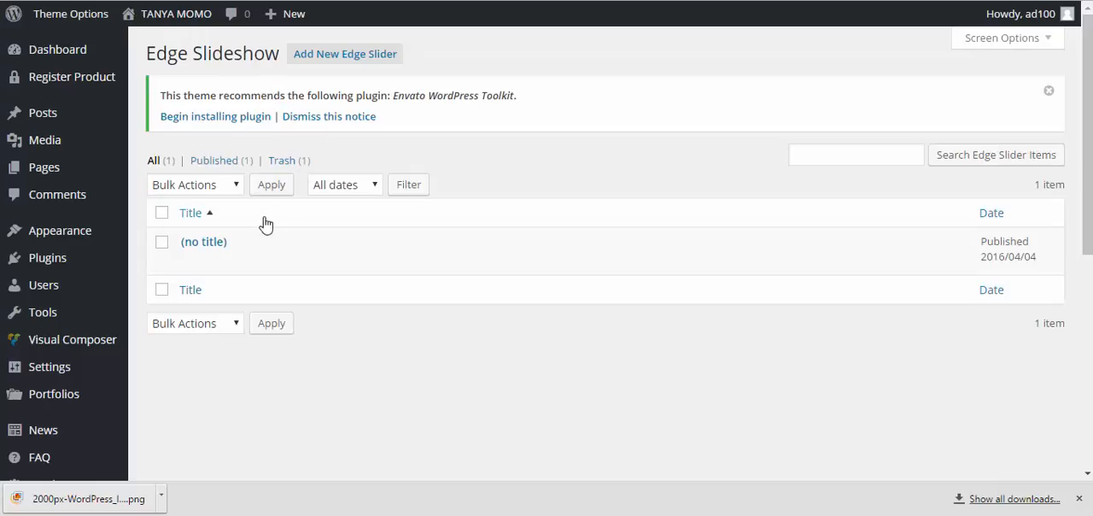
mouse_move(210, 249)
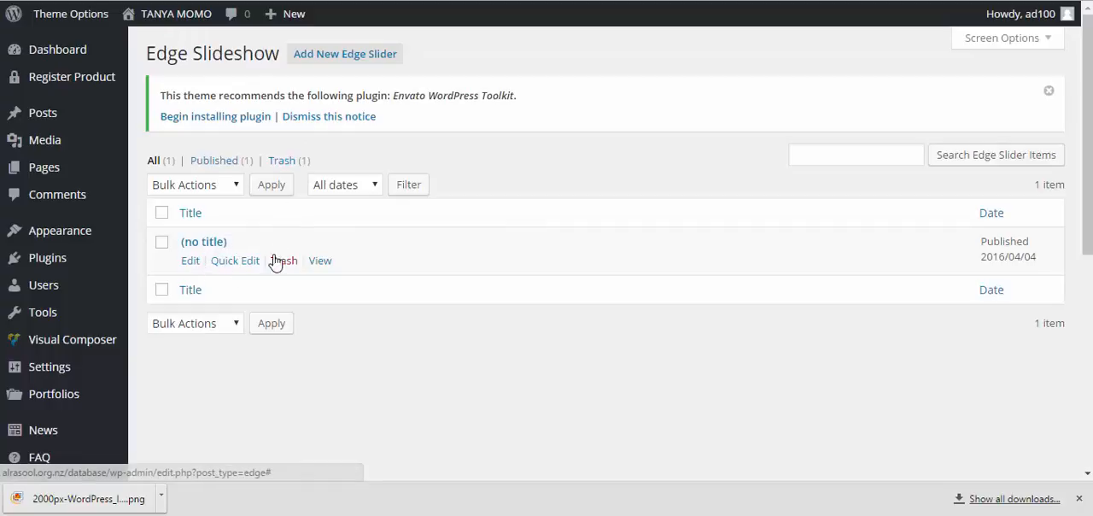
Create a new Edge Slider item and insert Untitled-1-1.jpg from the media library as its slideshow image
left_click(348, 56)
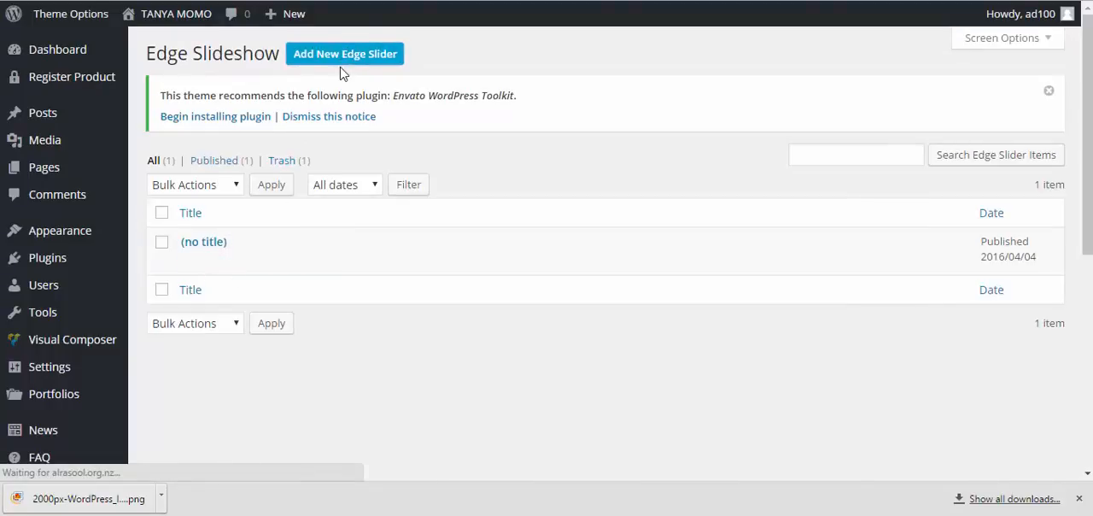
scroll(466, 170, "down", 5)
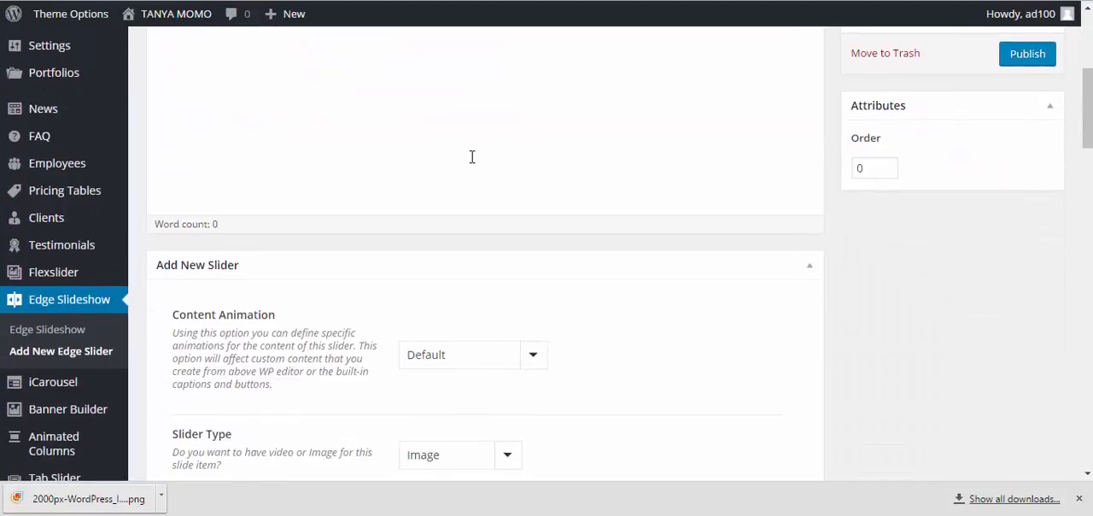
scroll(471, 136, "up", 2)
scroll(472, 139, "down", 5)
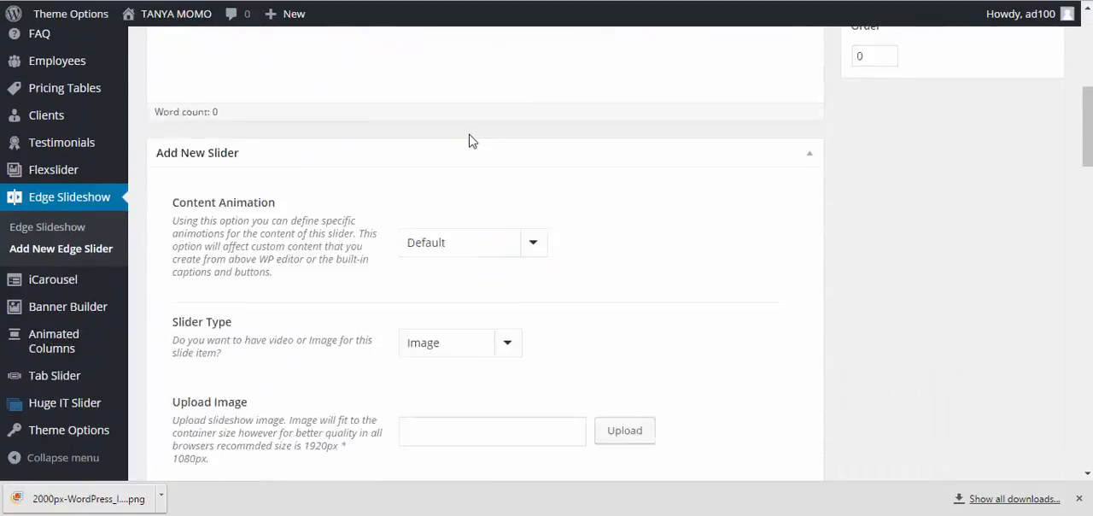
left_click(627, 143)
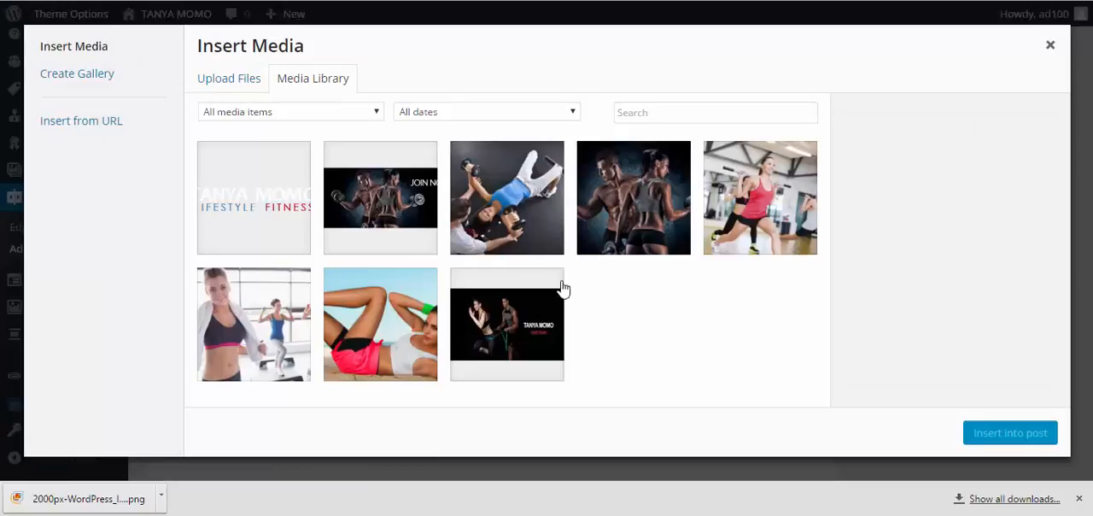
left_click(373, 206)
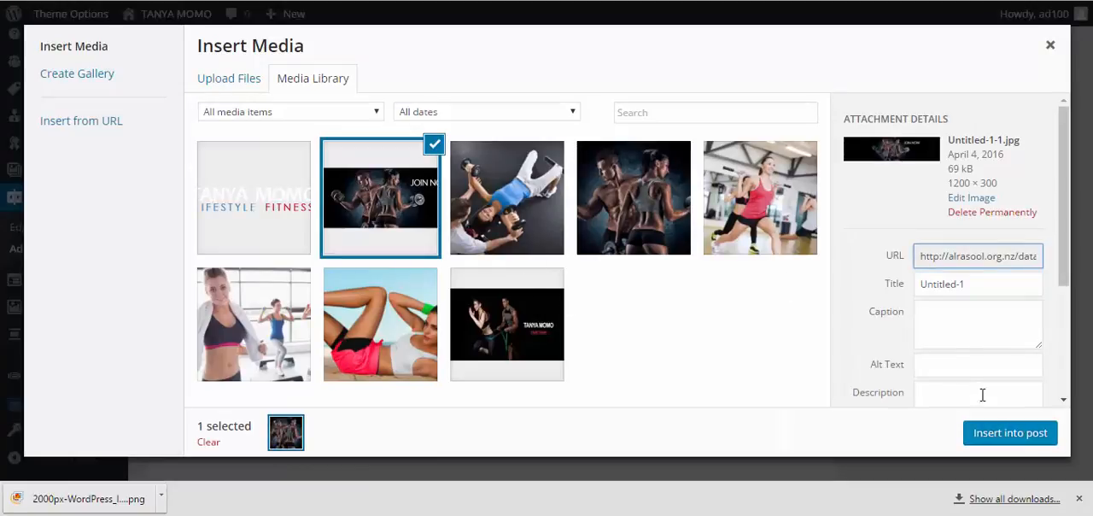
left_click(1002, 432)
Set the slide's Content Width to 100% and publish the new Edge Slider item
scroll(589, 240, "down", 4)
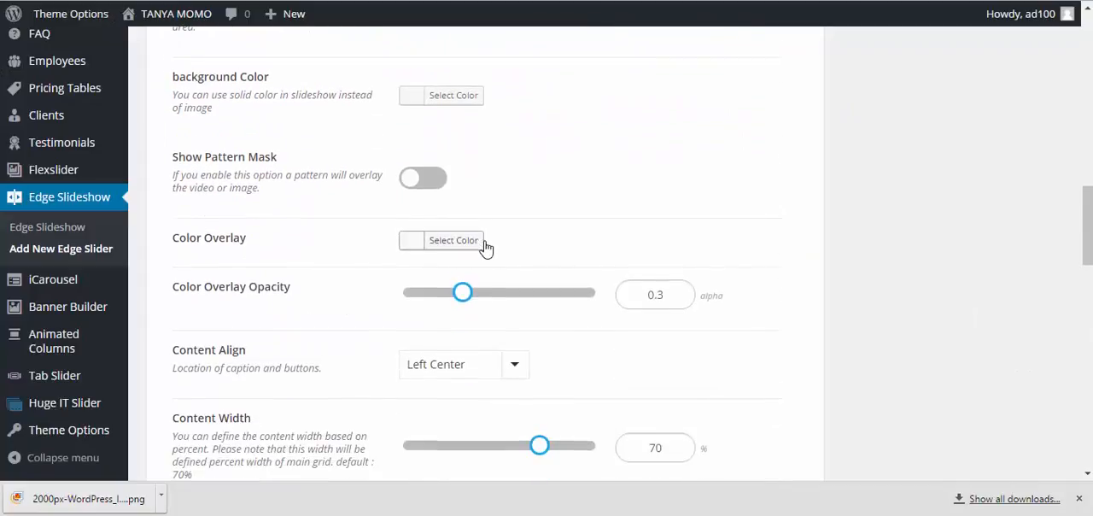
scroll(643, 318, "down", 2)
left_click_drag(668, 287, 622, 284)
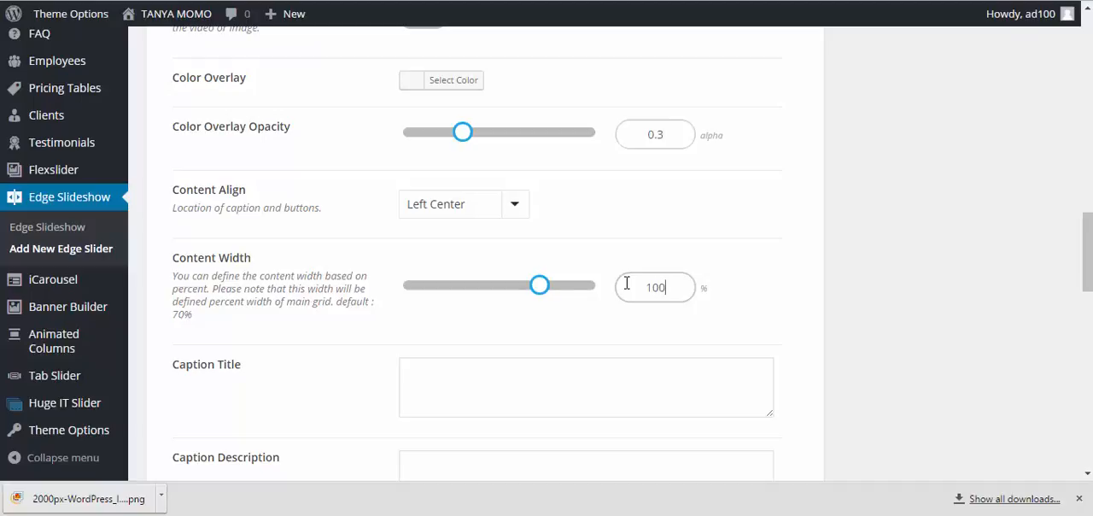
scroll(790, 271, "down", 5)
scroll(780, 263, "up", 2)
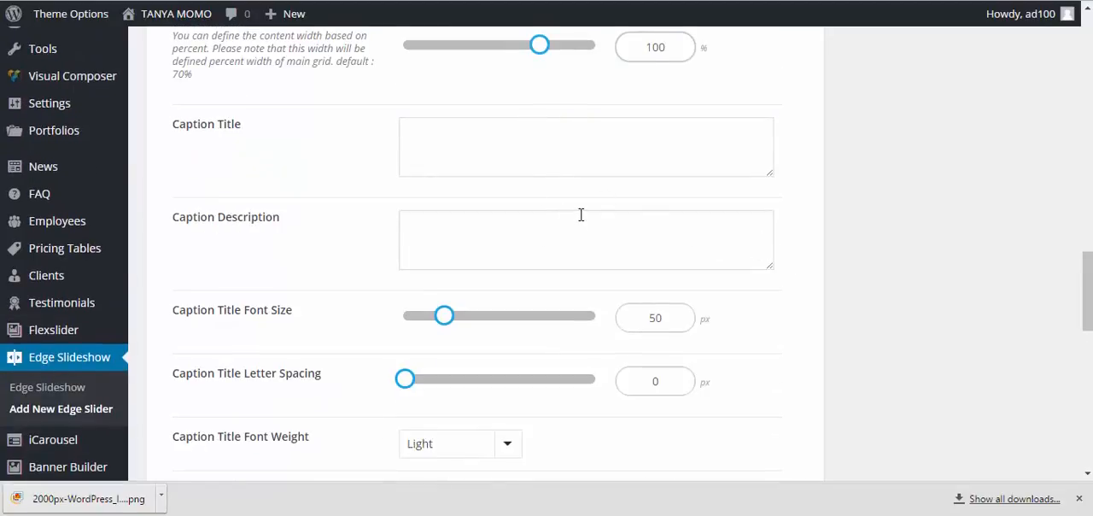
scroll(581, 214, "down", 3)
scroll(581, 214, "up", 15)
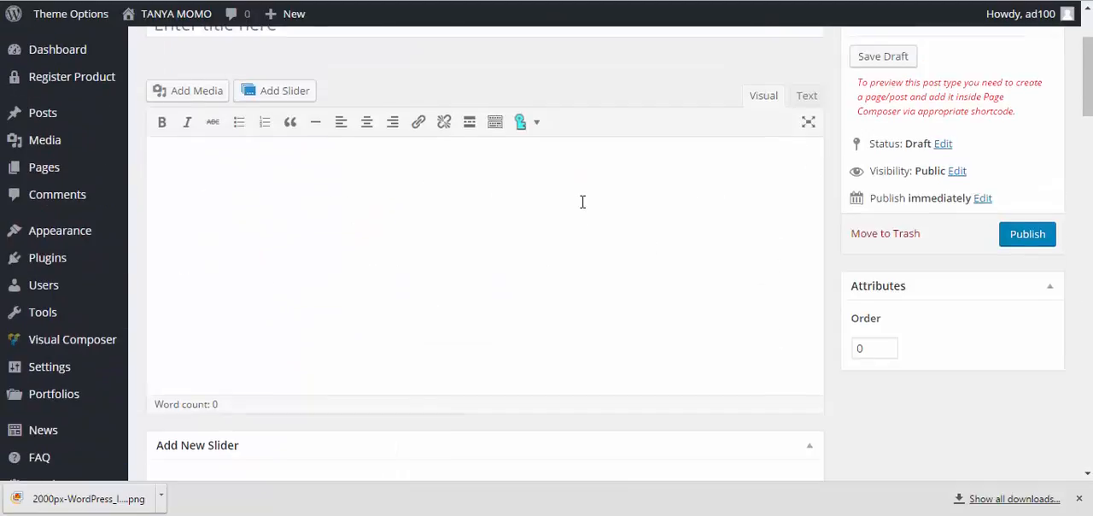
scroll(582, 202, "up", 2)
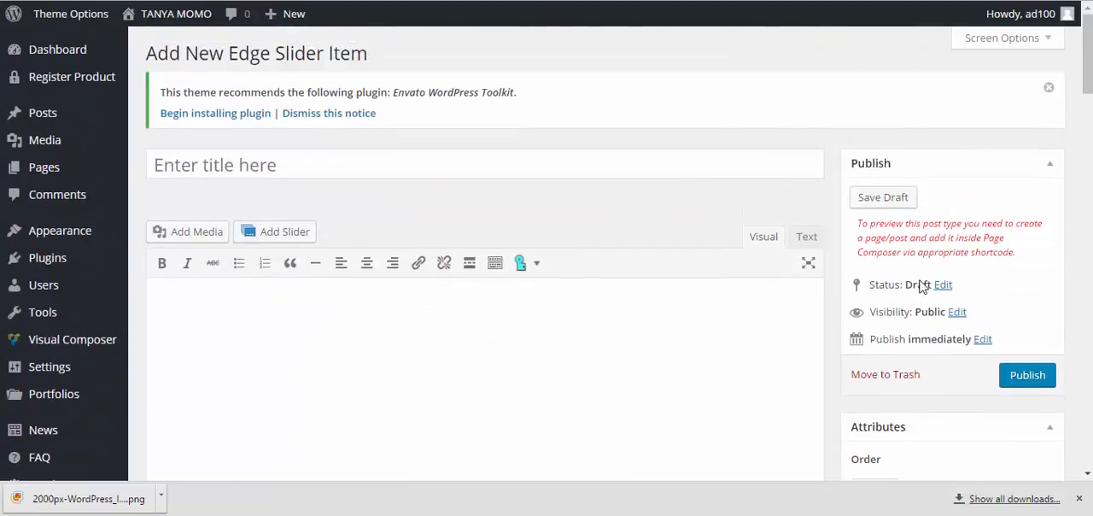
left_click(1027, 375)
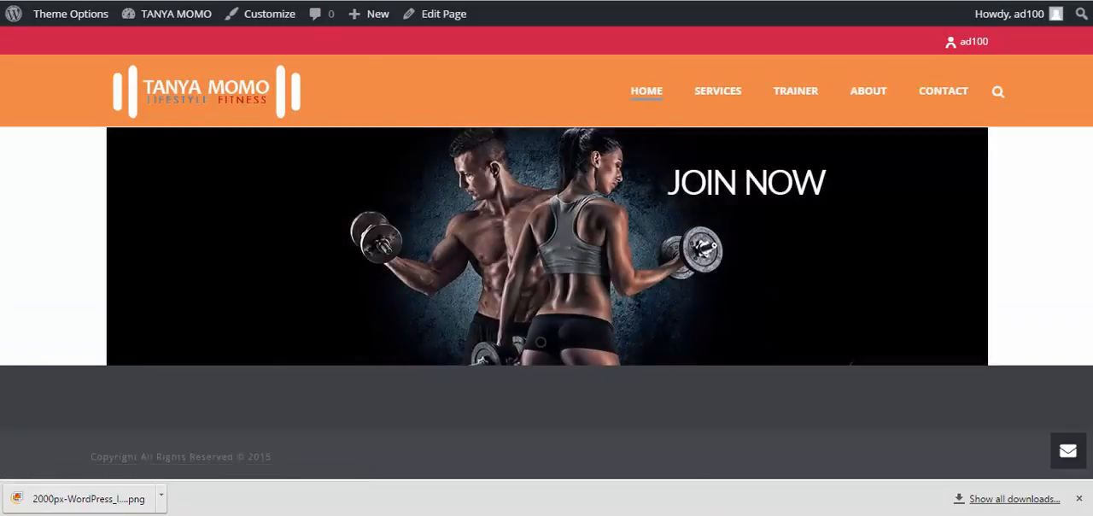
Cycle through the slides on the live HOME page to check the slideshow
left_click(949, 264)
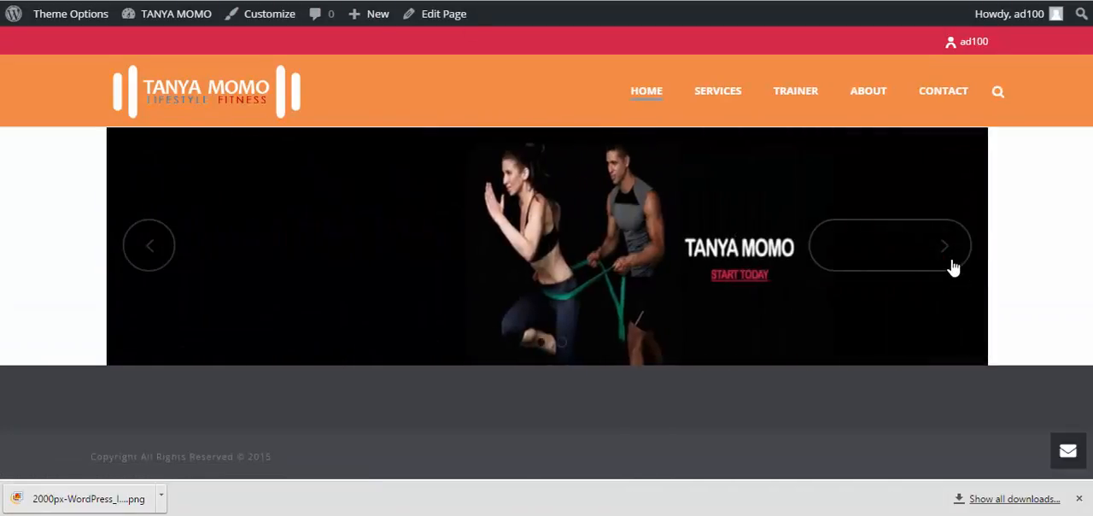
left_click(957, 265)
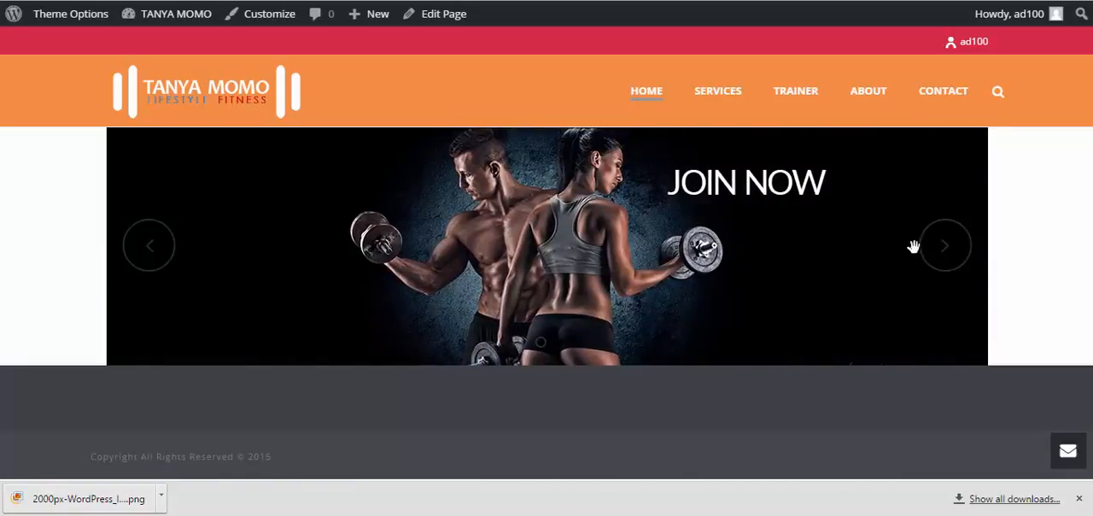
left_click(920, 256)
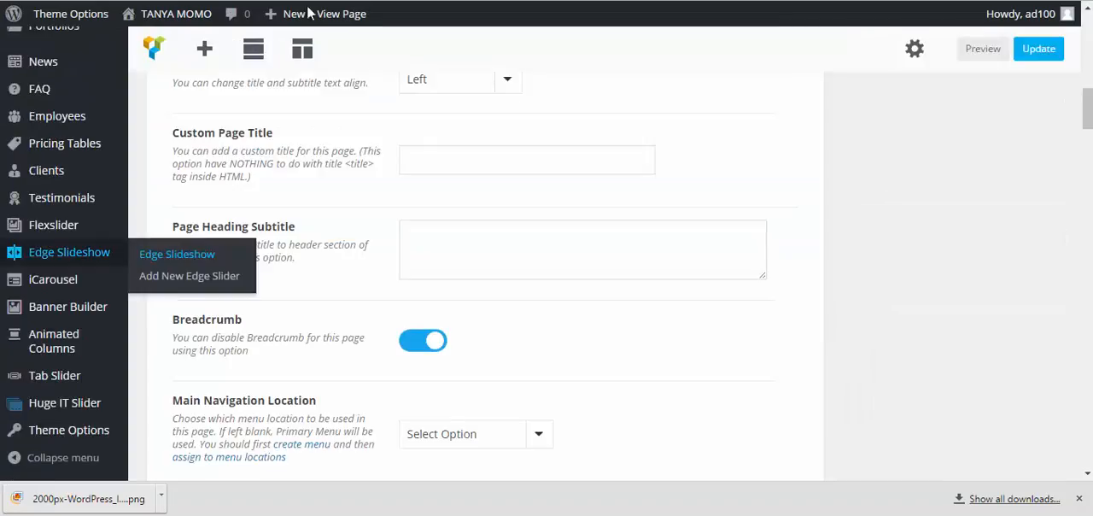
Enable Fullwidth Row for the Edge Slider's row, update the HOME page and check the slideshow on the live site
scroll(436, 146, "up", 9)
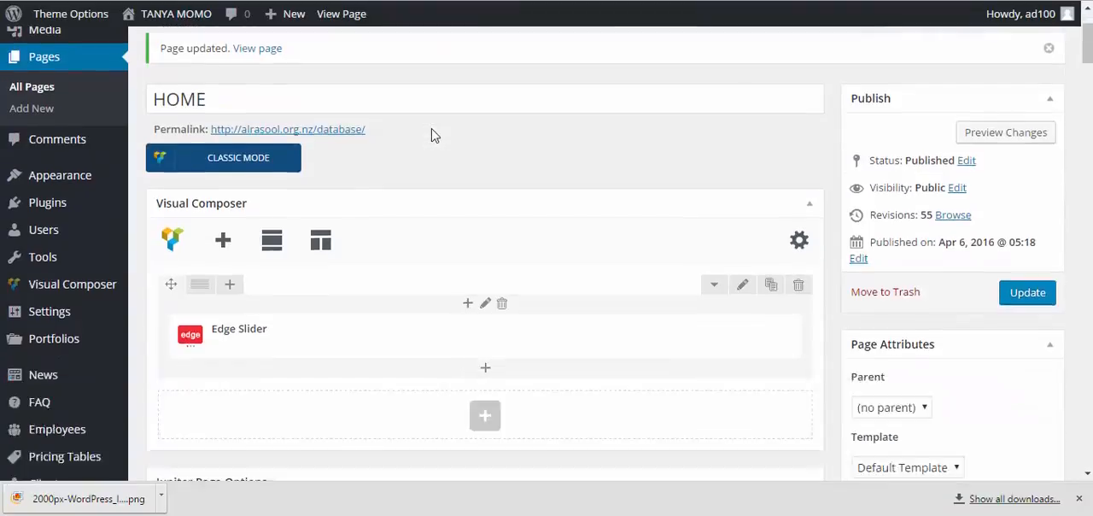
scroll(434, 135, "down", 2)
scroll(434, 134, "up", 2)
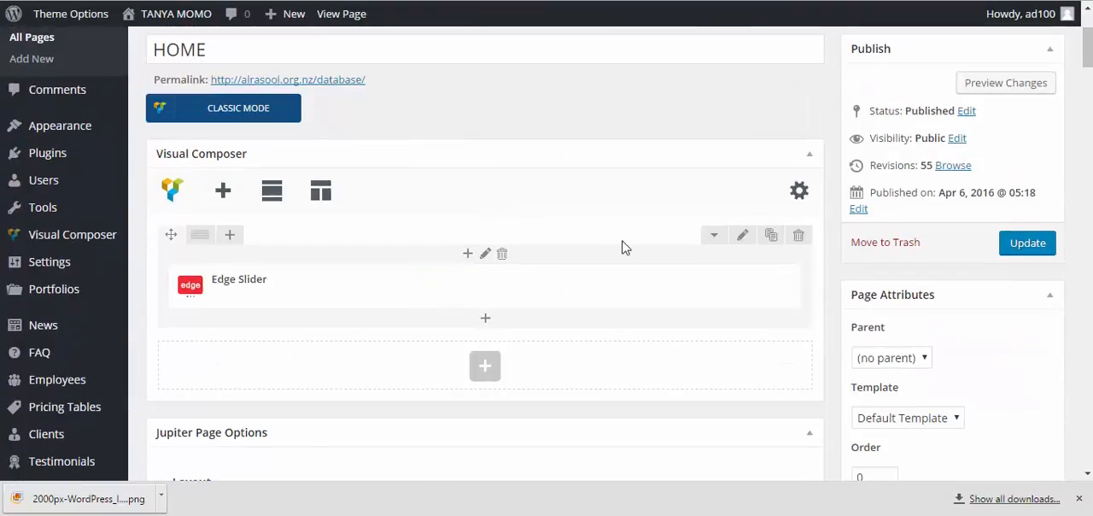
left_click(741, 239)
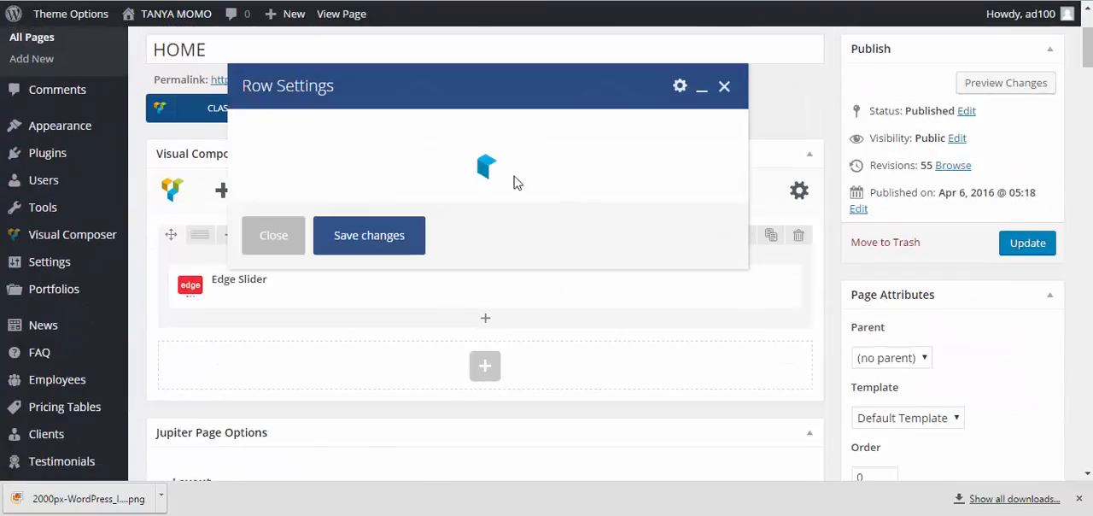
left_click(266, 196)
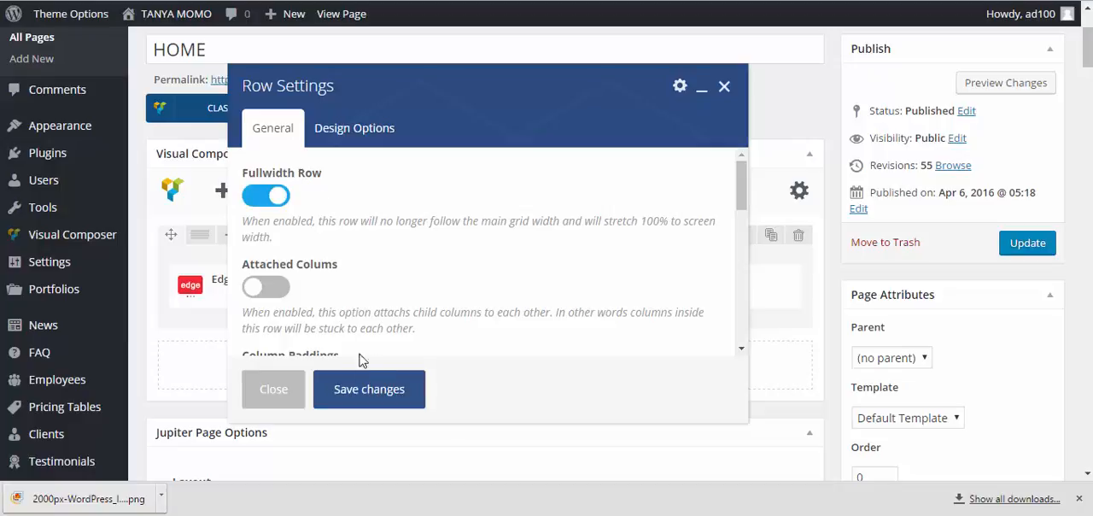
left_click(391, 386)
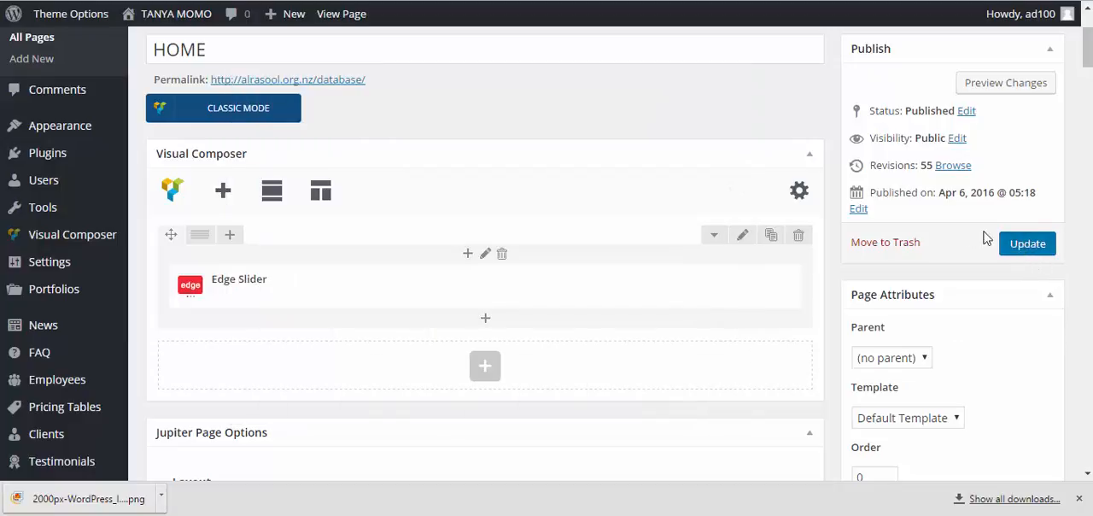
left_click(1025, 243)
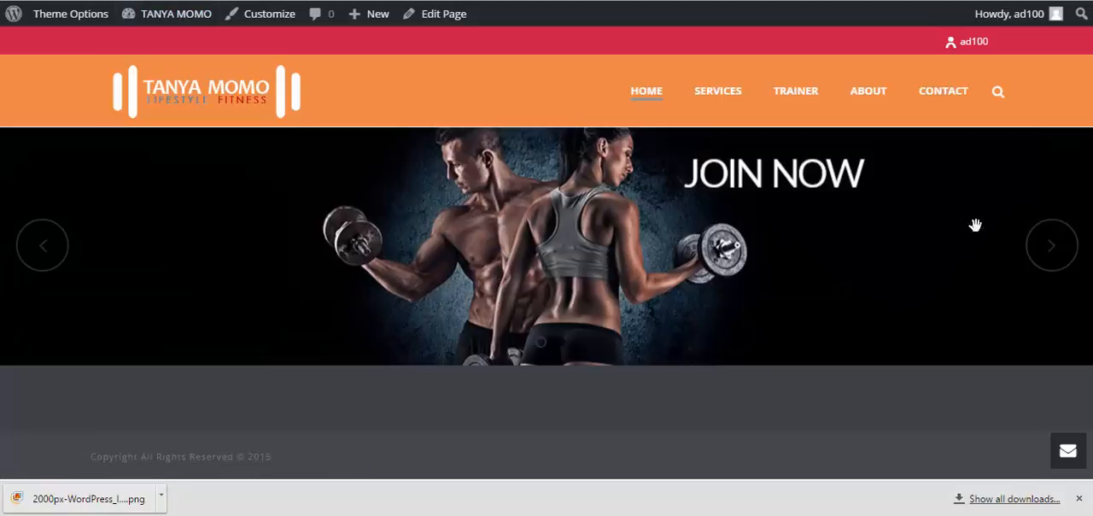
left_click(1064, 256)
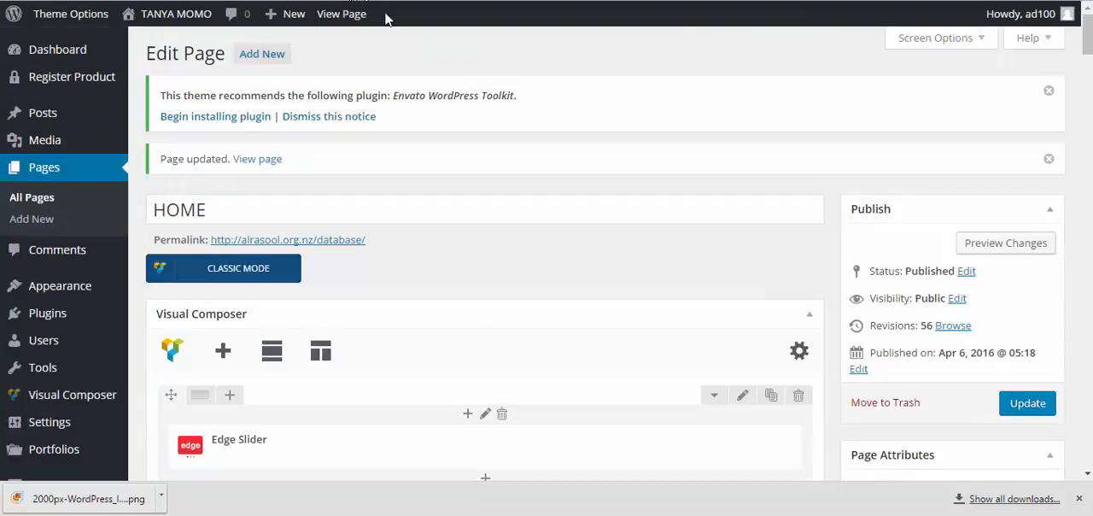
Add a new empty row below the Edge Slider row on the HOME page
scroll(442, 91, "down", 3)
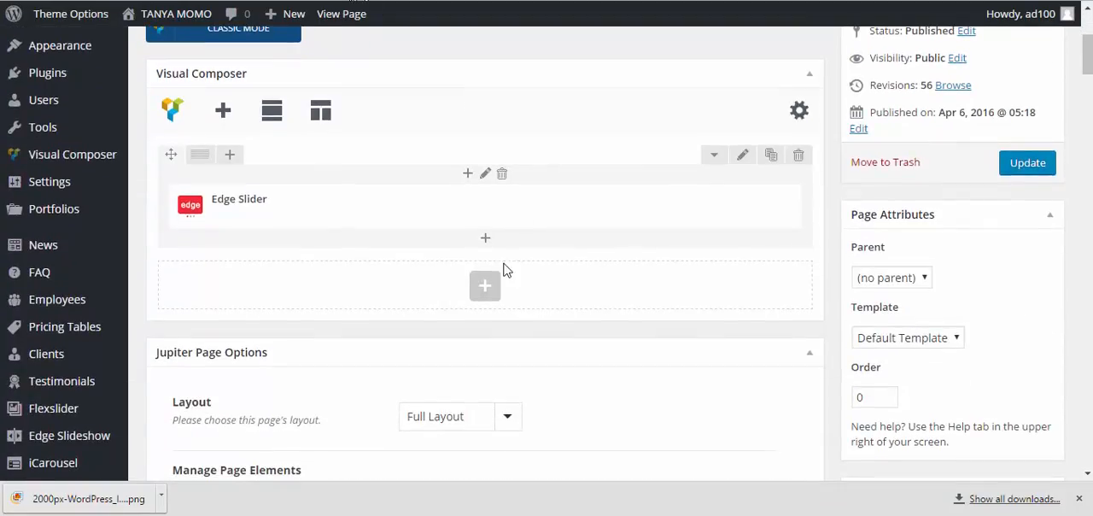
left_click(488, 287)
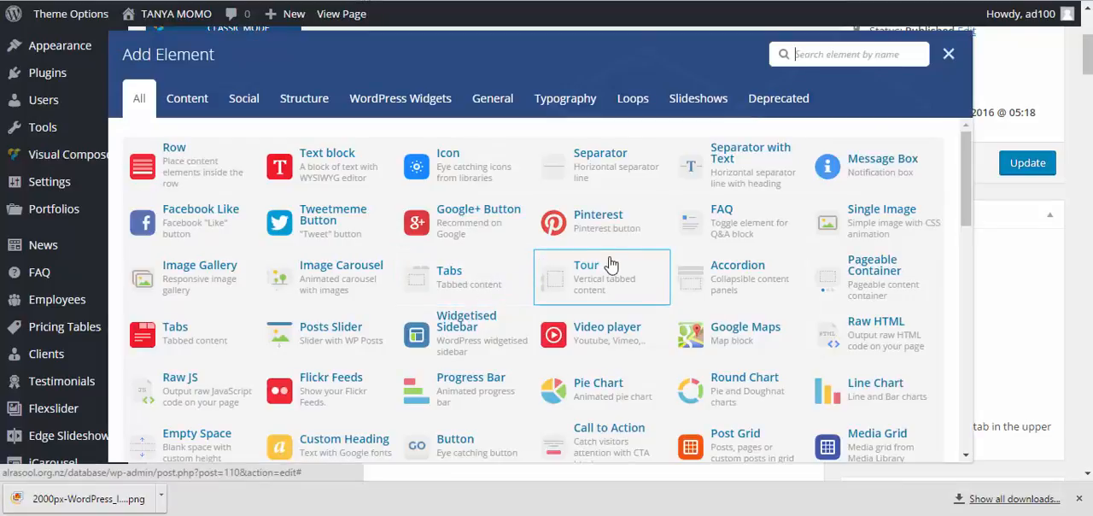
left_click(188, 156)
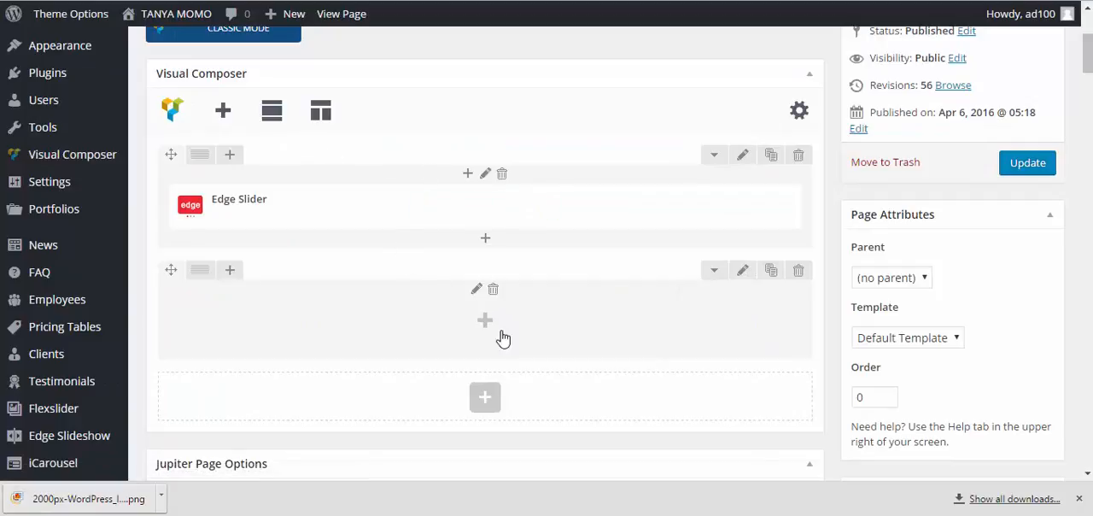
Open the new row's design options and bring up its background color picker
left_click(741, 273)
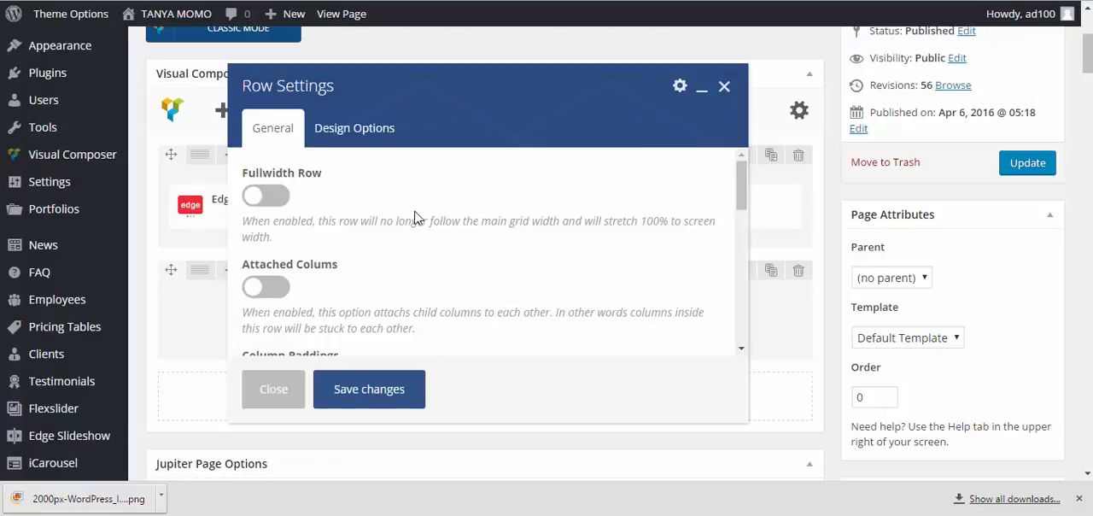
scroll(339, 222, "down", 5)
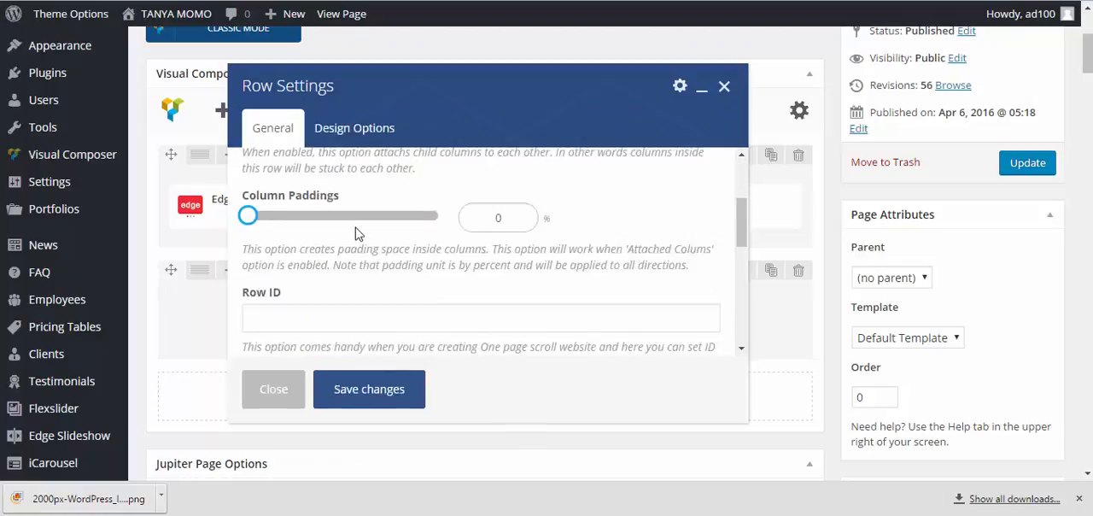
left_click(356, 127)
scroll(586, 237, "down", 3)
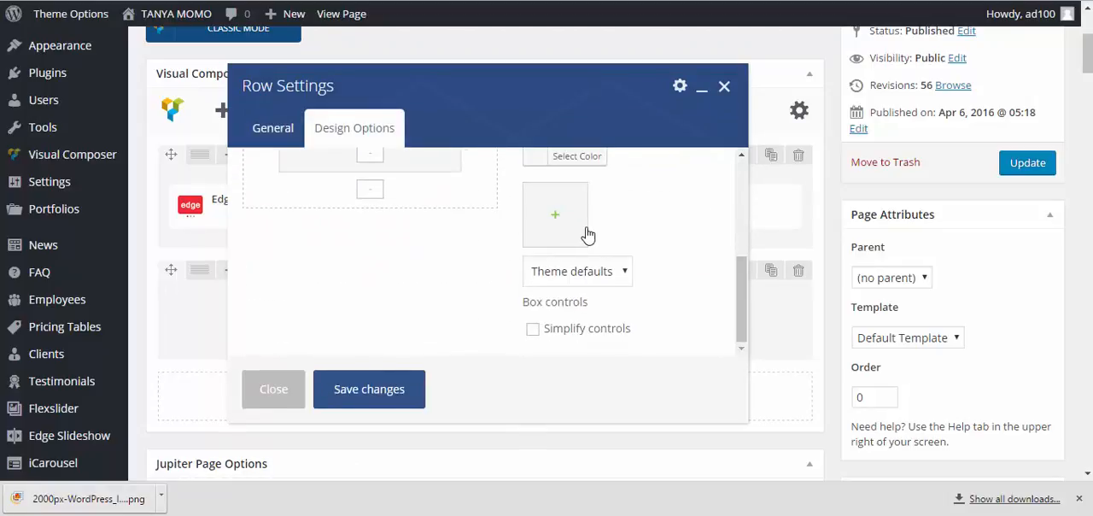
scroll(586, 237, "up", 2)
scroll(413, 178, "down", 1)
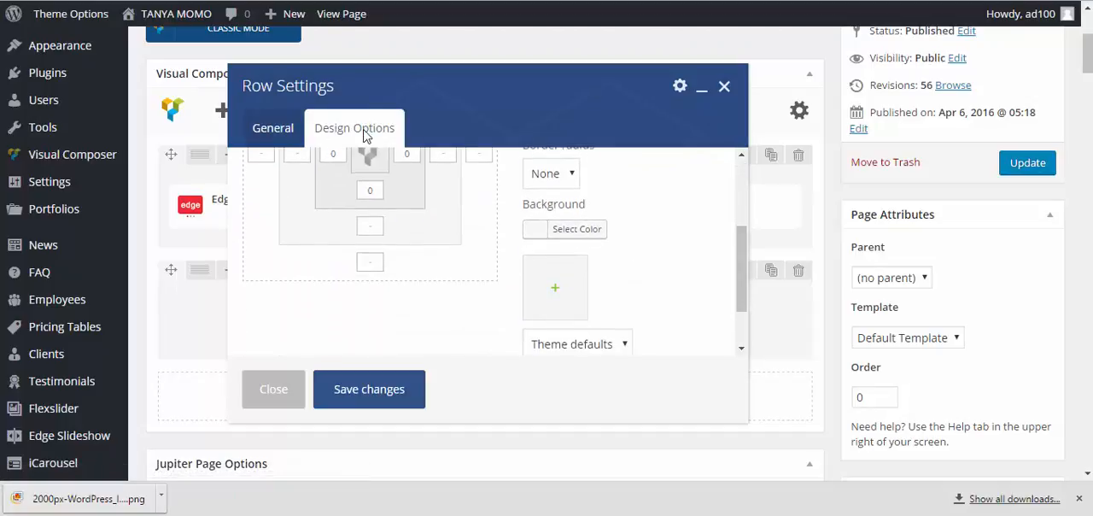
left_click(537, 229)
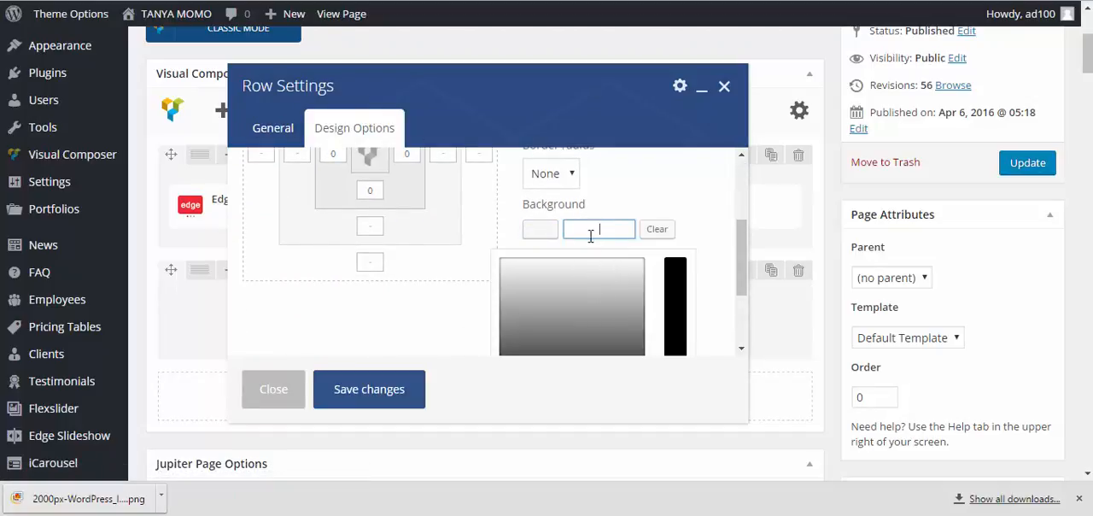
key("ctrl+v")
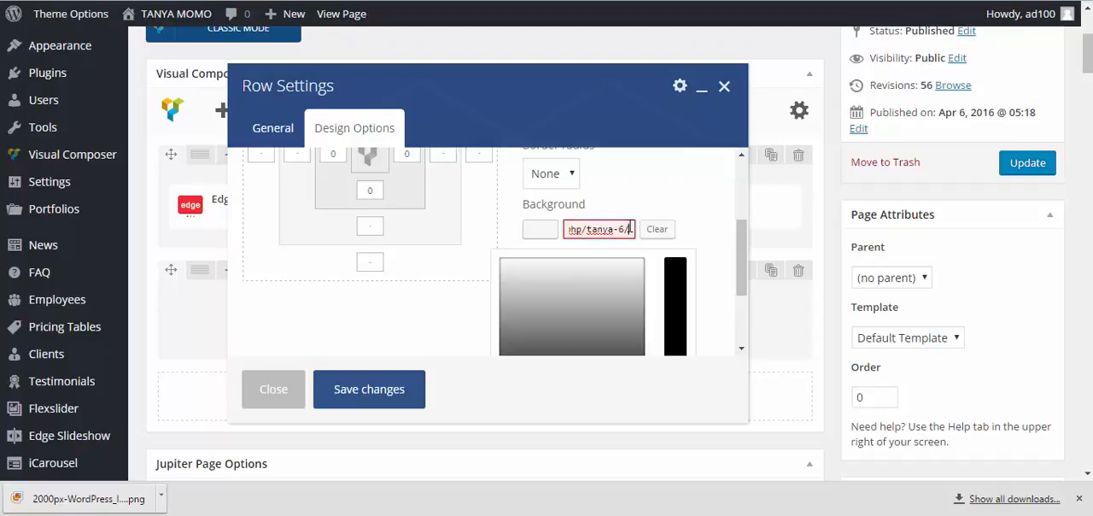
left_click_drag(629, 229, 442, 224)
key("BackSpace")
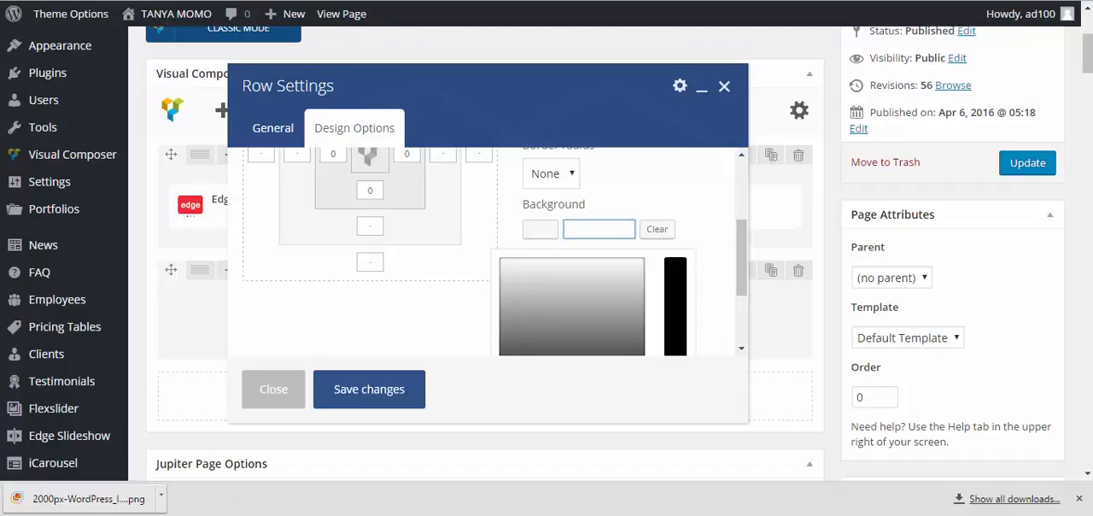
Copy the hex color from the other window and set the new row's background color to #d62c46
key("alt+Tab")
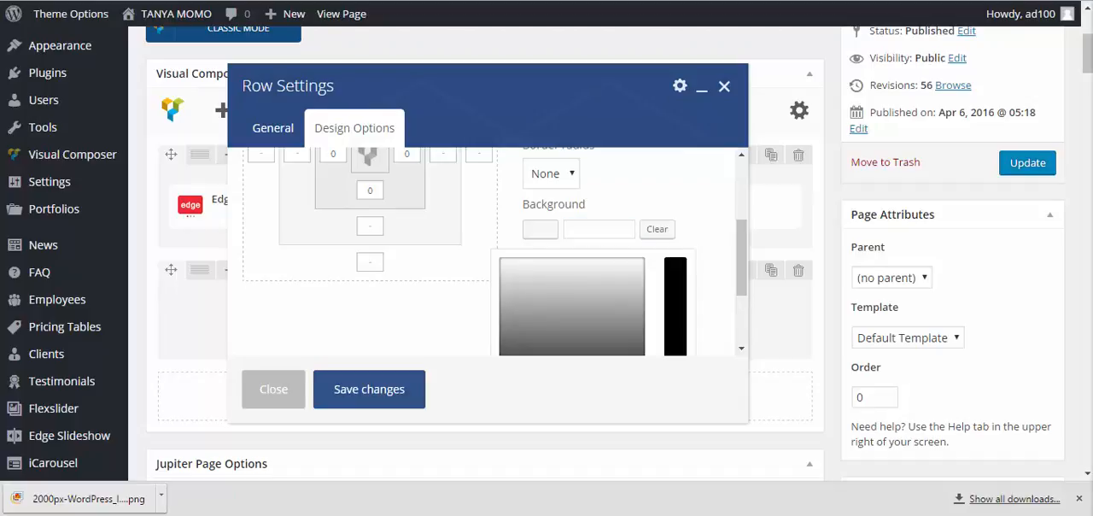
left_click(615, 228)
right_click(616, 230)
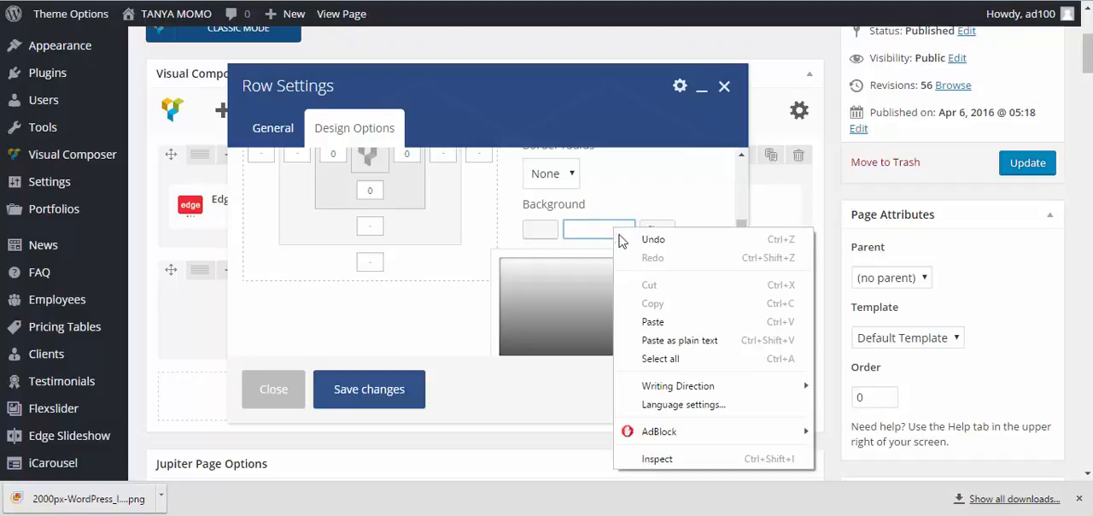
left_click(653, 321)
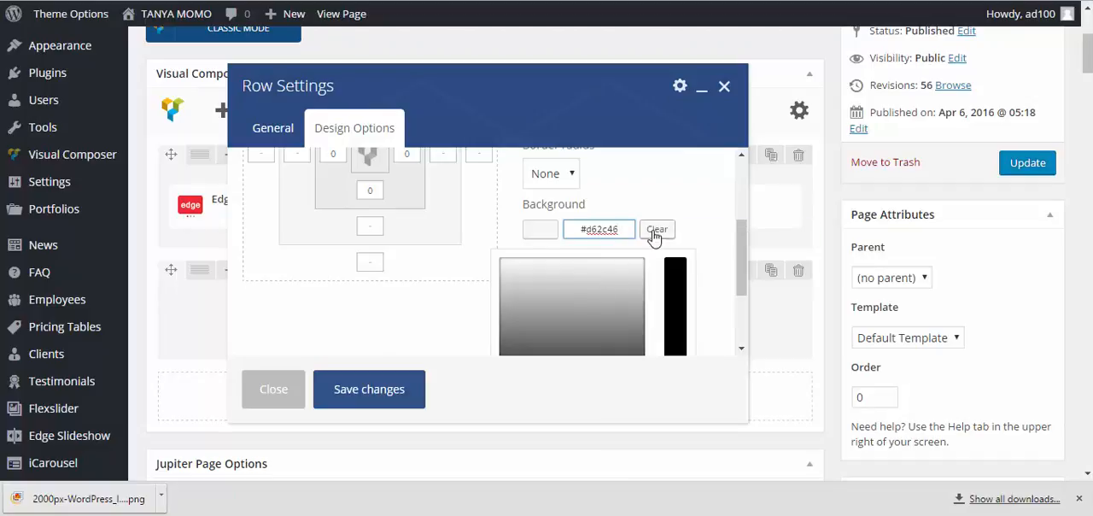
left_click(678, 203)
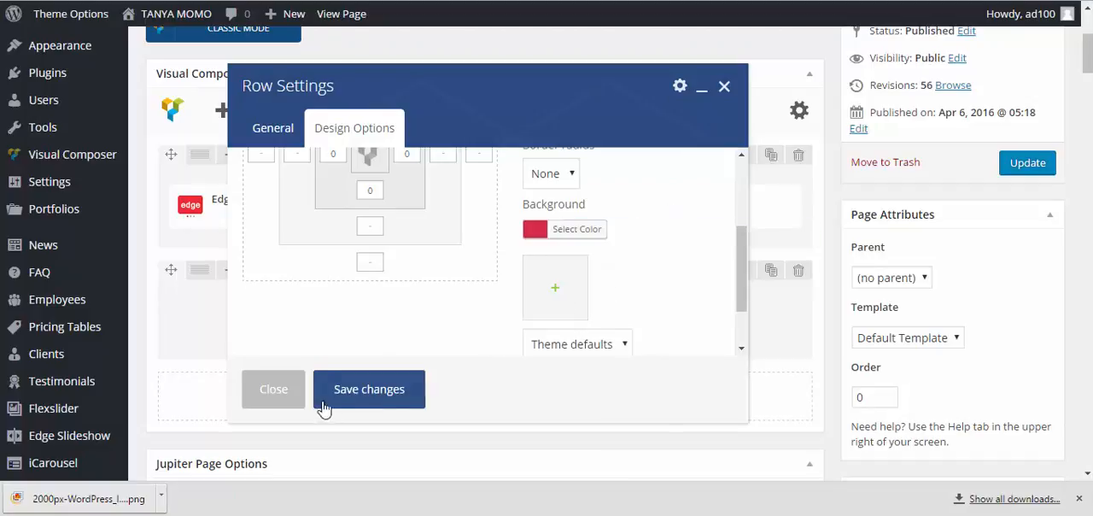
Save the colored row's settings and add the powerful & versatile Button element inside that row
left_click(359, 390)
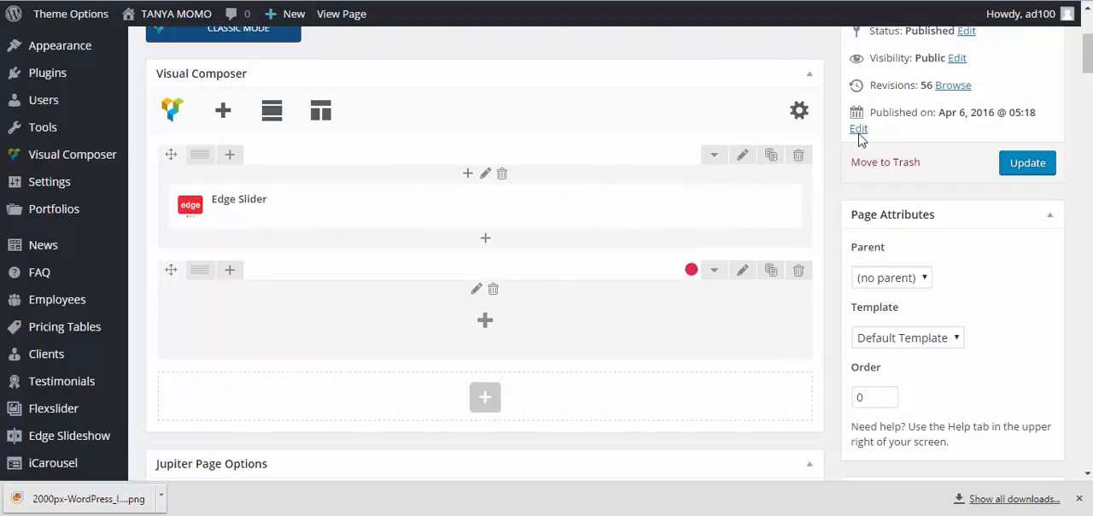
left_click(484, 324)
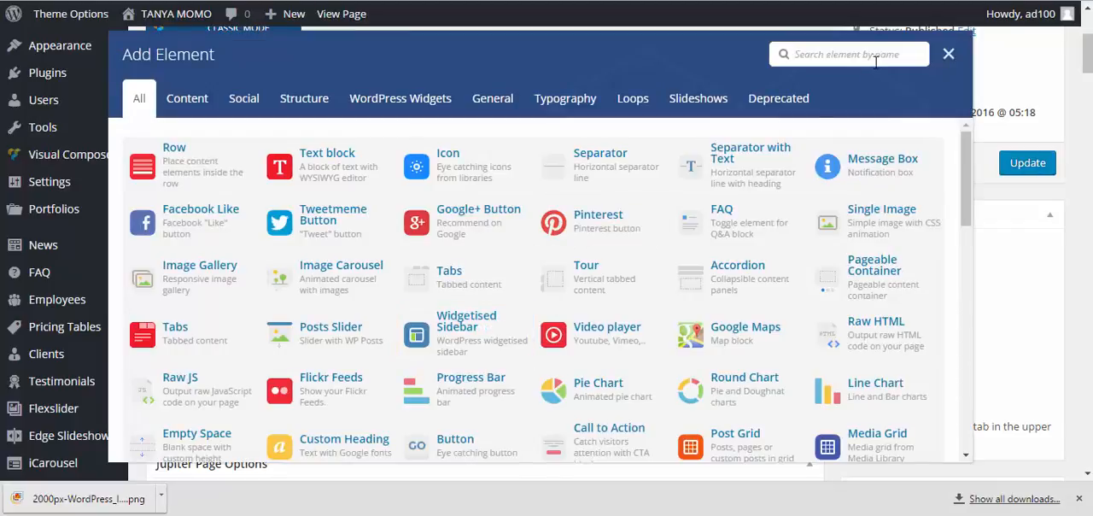
type("bu")
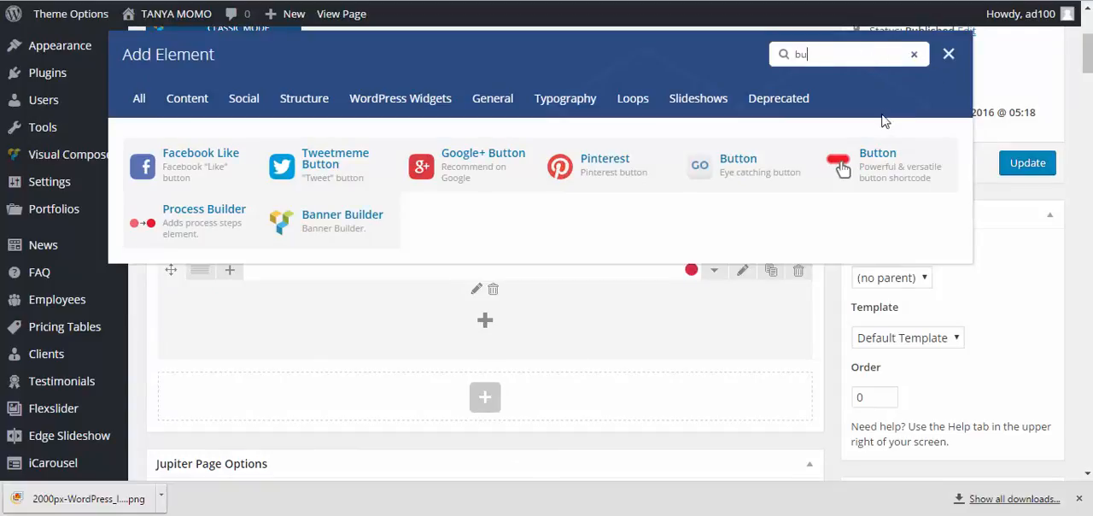
left_click(866, 171)
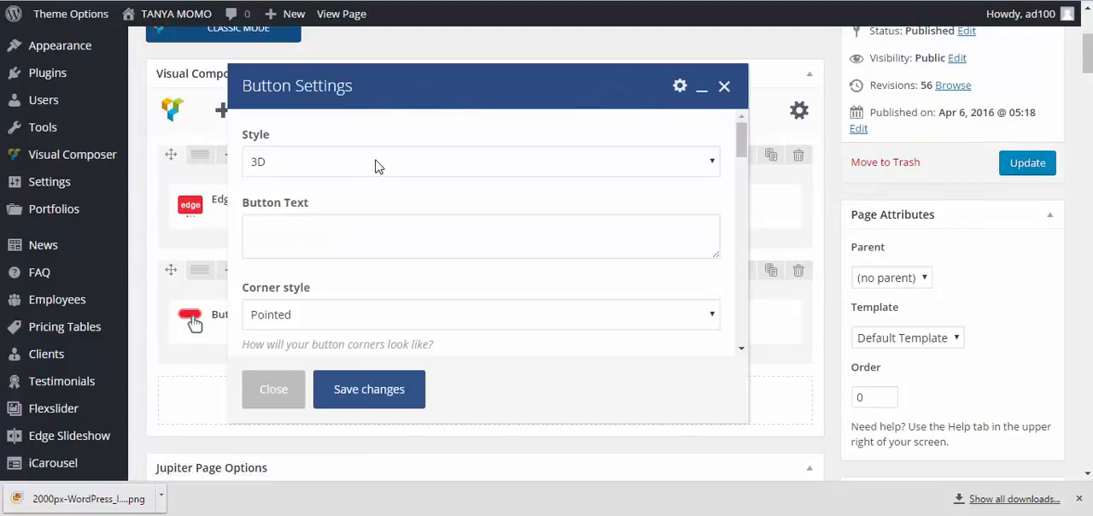
Set the button's style to Outline and its text to BOOK NOW
scroll(376, 167, "down", 4)
scroll(380, 176, "up", 4)
left_click(383, 168)
left_click(340, 234)
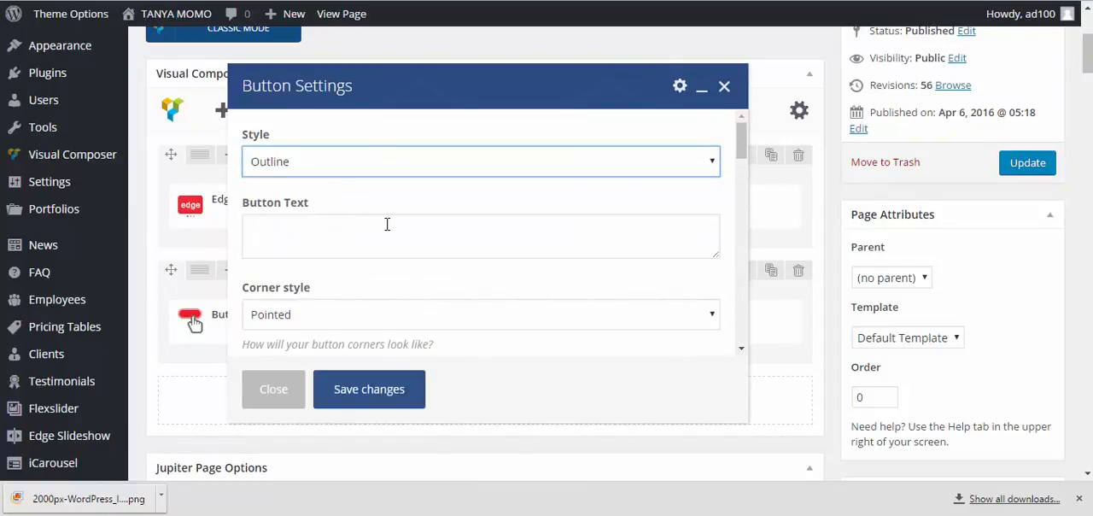
scroll(387, 224, "down", 2)
scroll(388, 231, "up", 2)
left_click(377, 227)
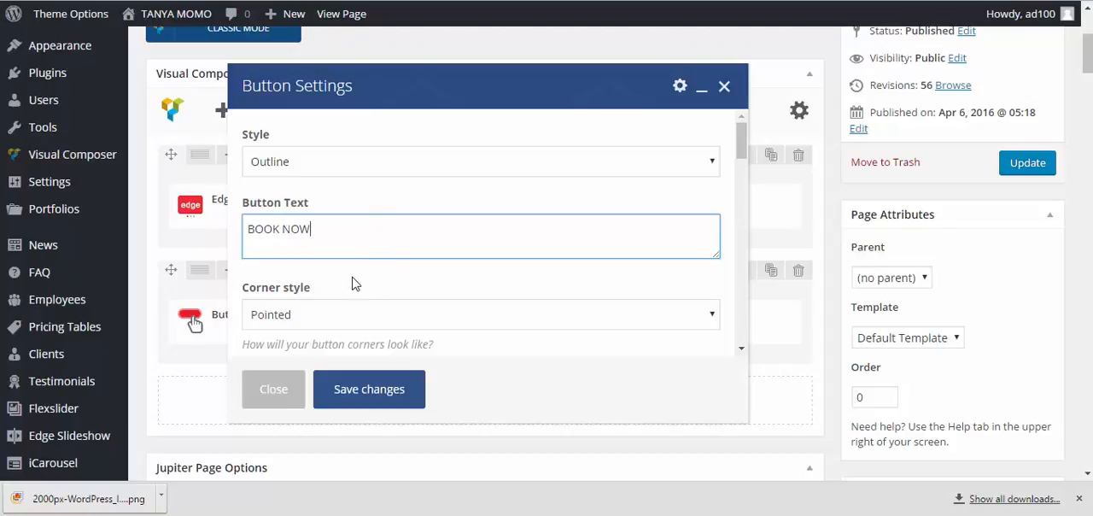
Set the button's size to Medium and its icon animation to Side animation
scroll(356, 267, "down", 1)
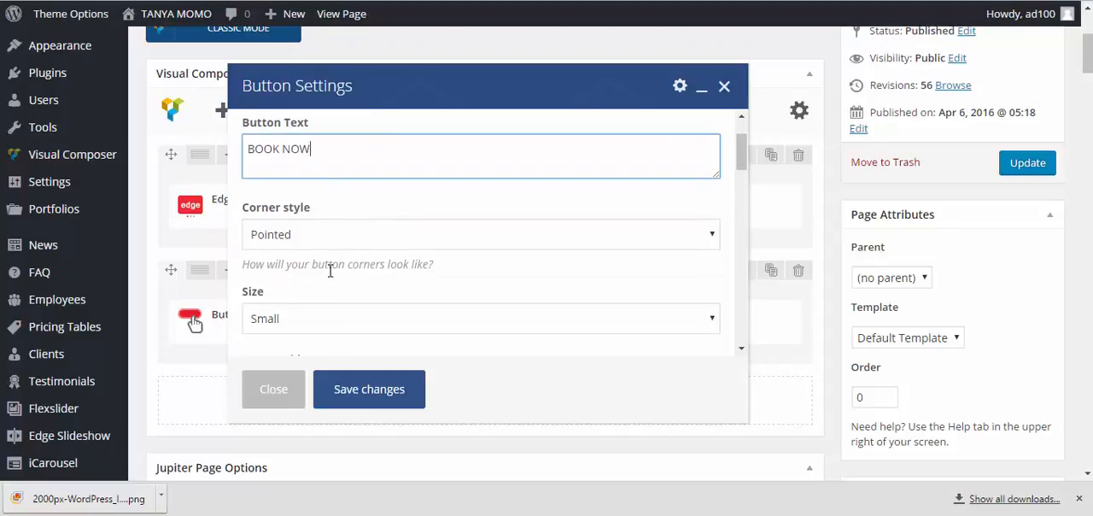
scroll(337, 278, "down", 1)
left_click(344, 243)
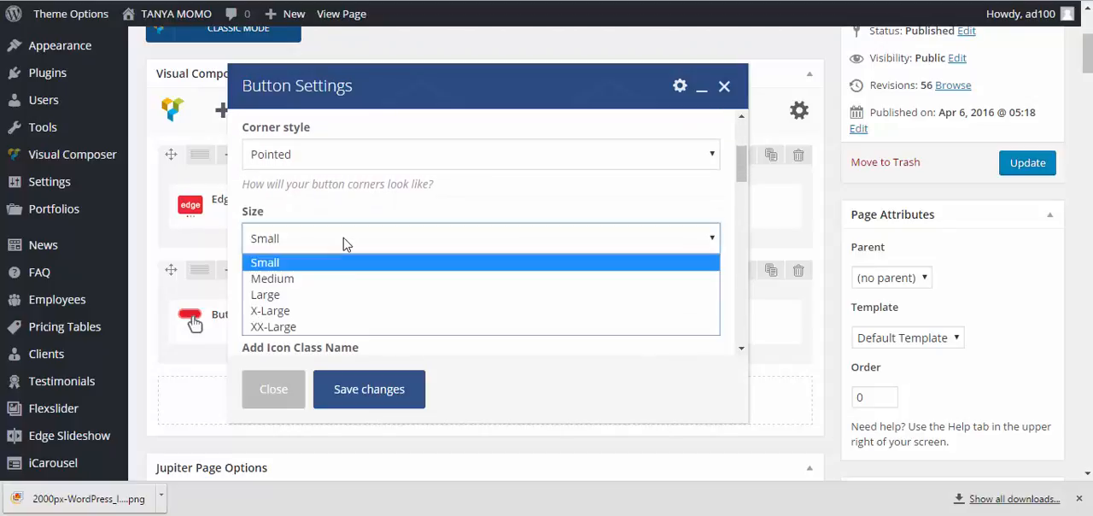
left_click(300, 280)
scroll(342, 272, "down", 1)
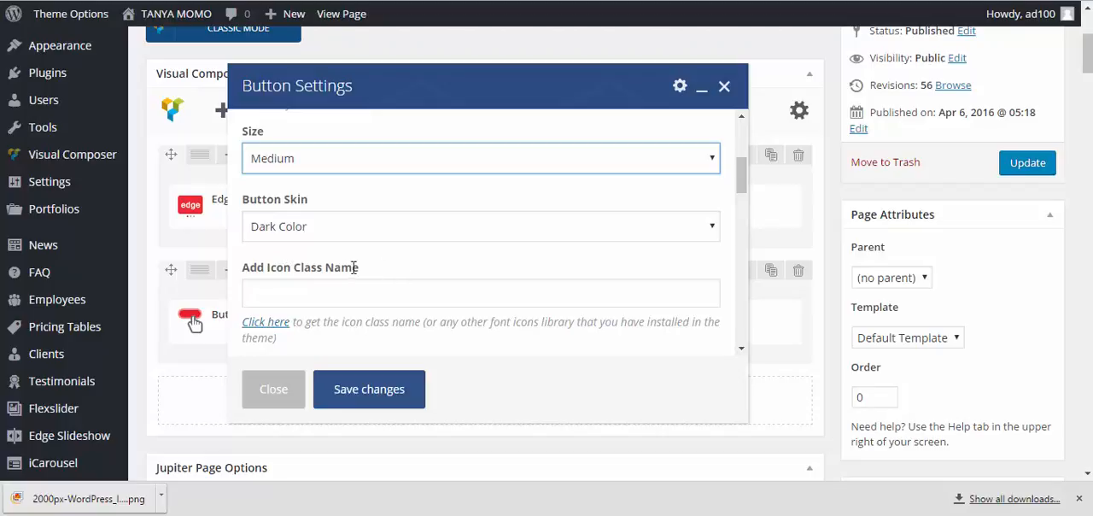
scroll(353, 272, "down", 2)
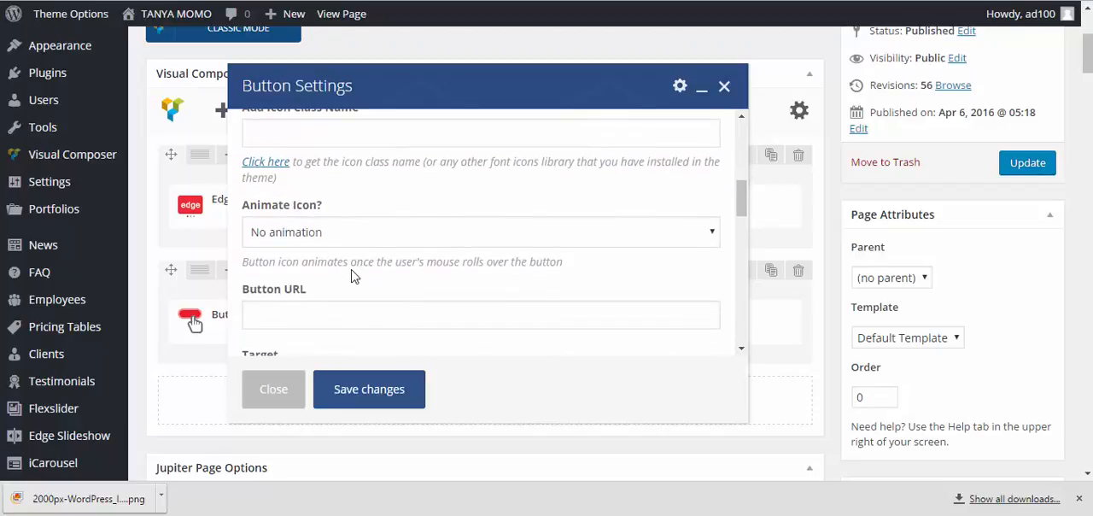
scroll(350, 256, "down", 1)
left_click(354, 153)
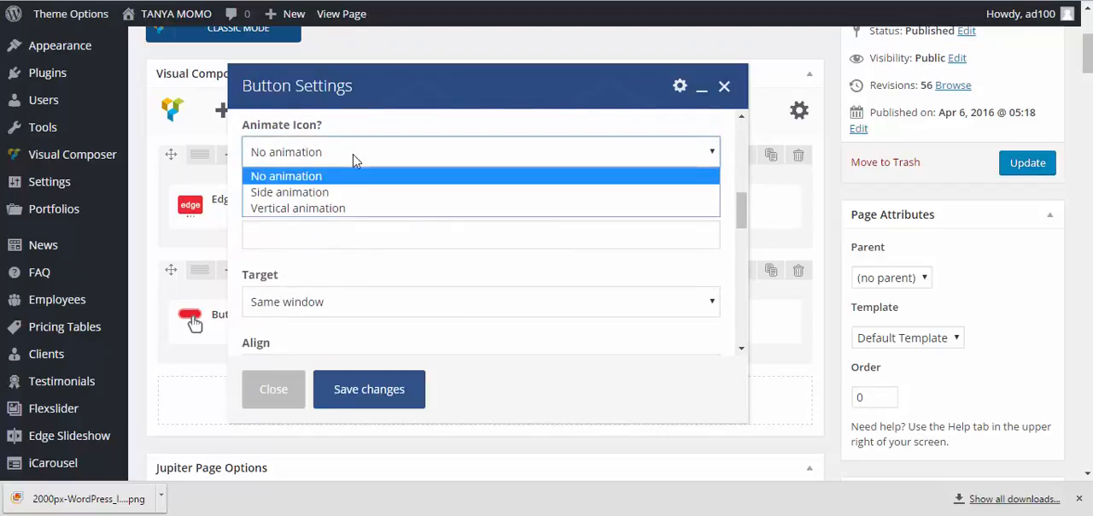
left_click(328, 193)
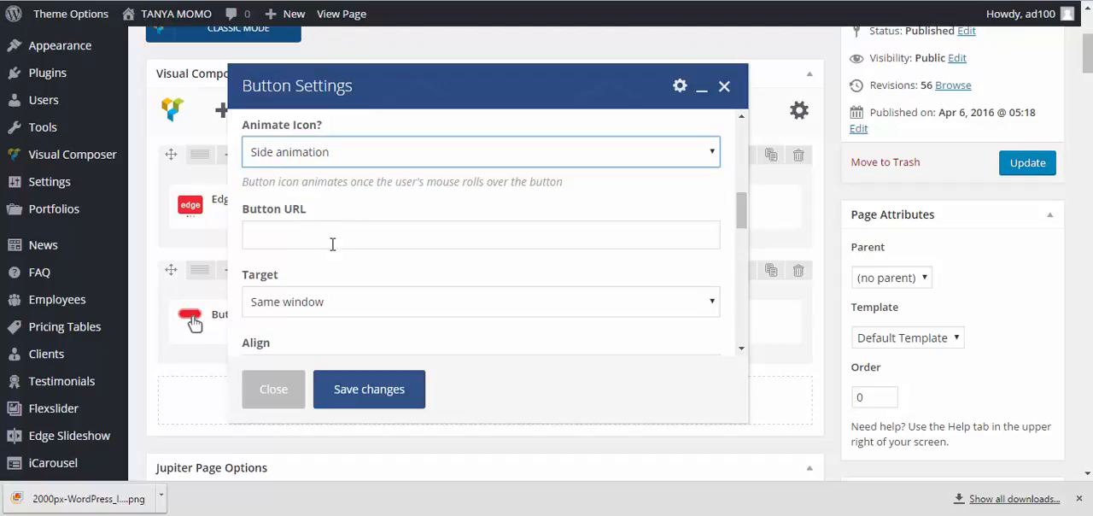
Copy the address of the subpage under TRAINER on the live site and paste it as the button's URL
scroll(330, 227, "down", 1)
scroll(329, 209, "up", 1)
left_click(314, 229)
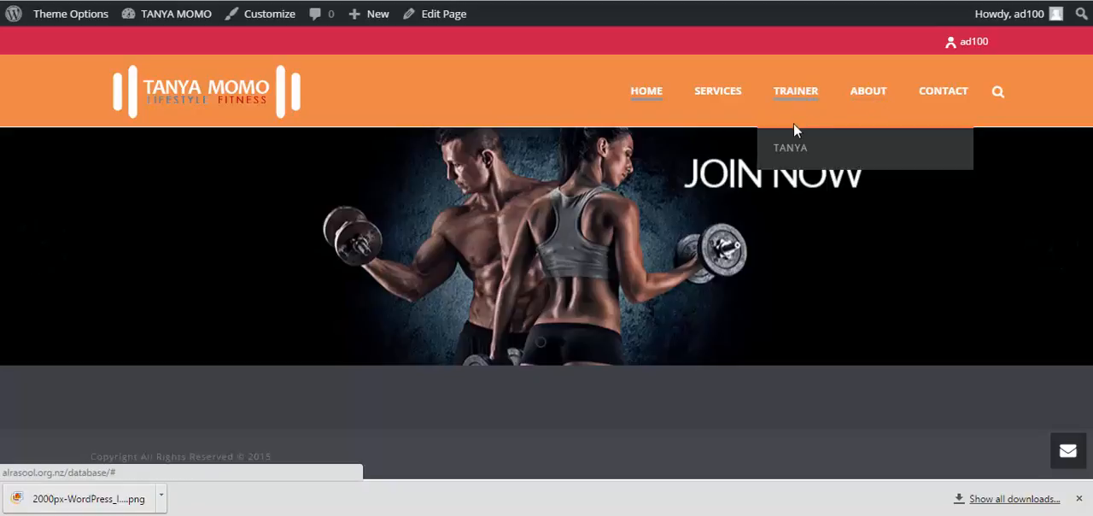
left_click(779, 143)
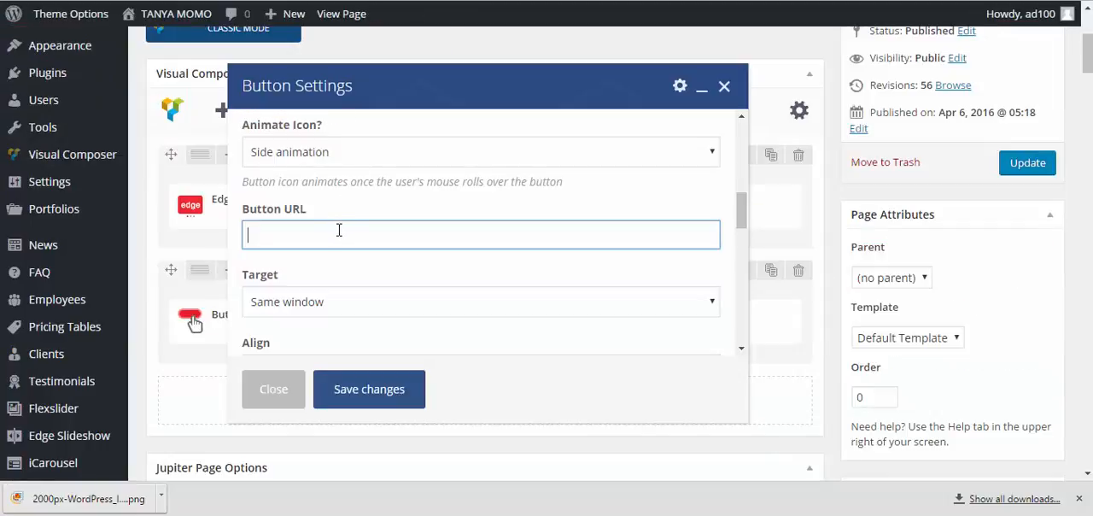
type("http://alrasool.org.nz/database/index.php/tanya-6/")
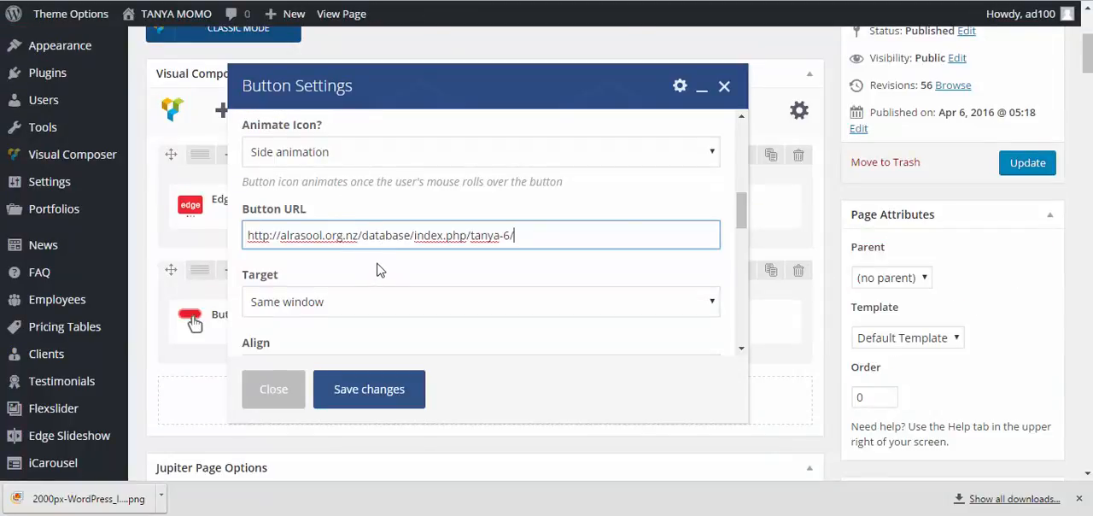
Set the button's bottom margin to 0 px and save the button settings
scroll(381, 258, "down", 1)
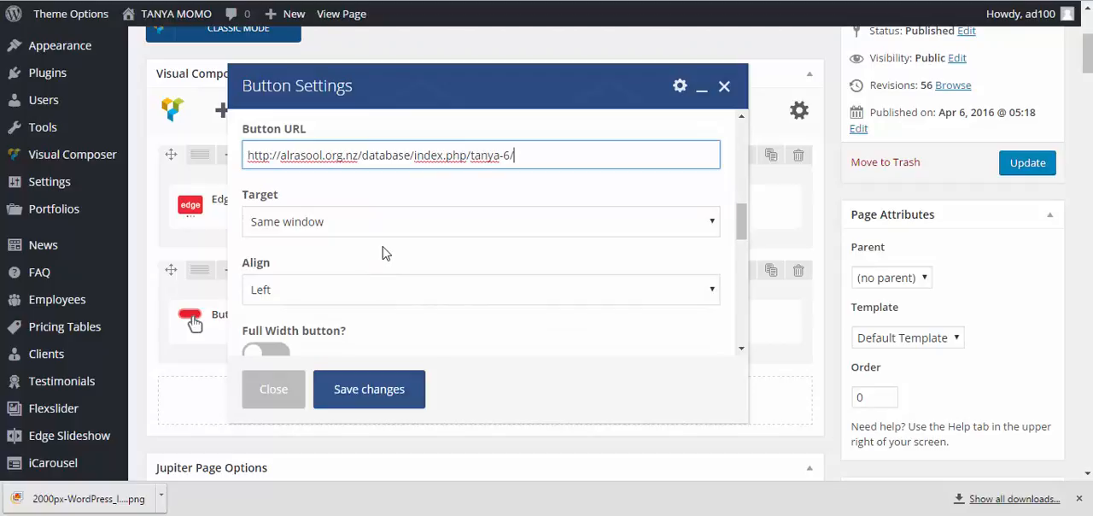
scroll(426, 226, "down", 2)
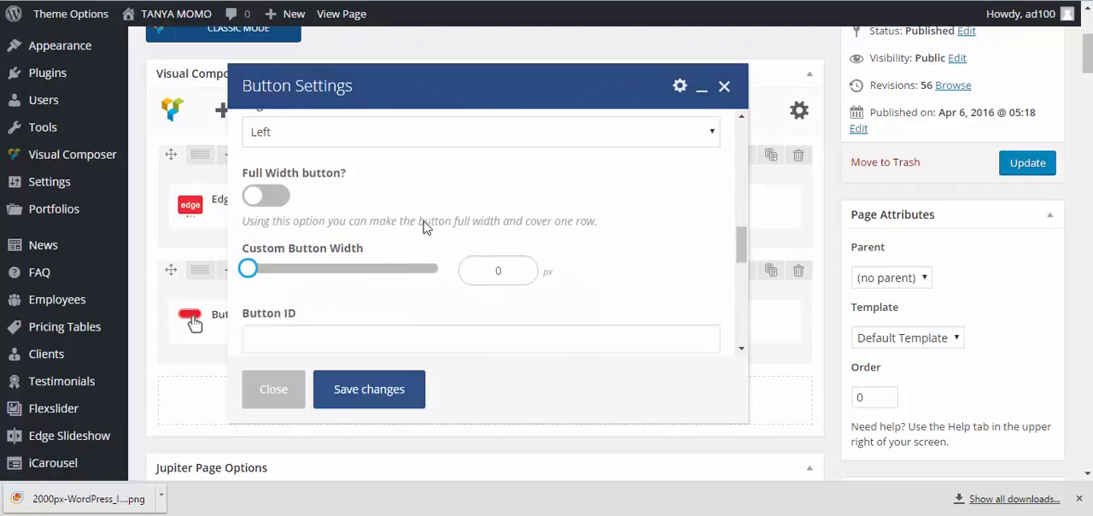
scroll(426, 226, "up", 1)
scroll(409, 157, "up", 1)
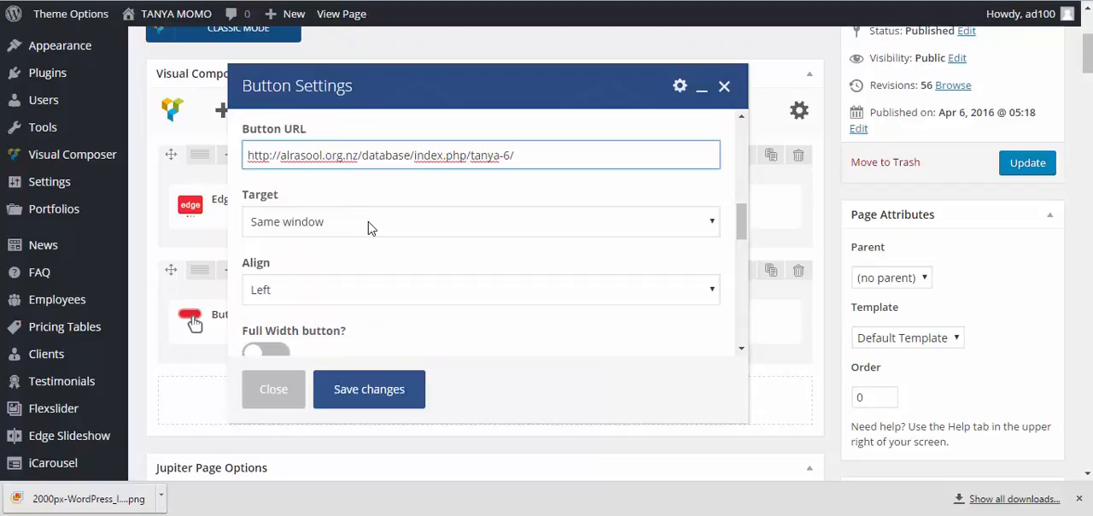
scroll(369, 227, "down", 3)
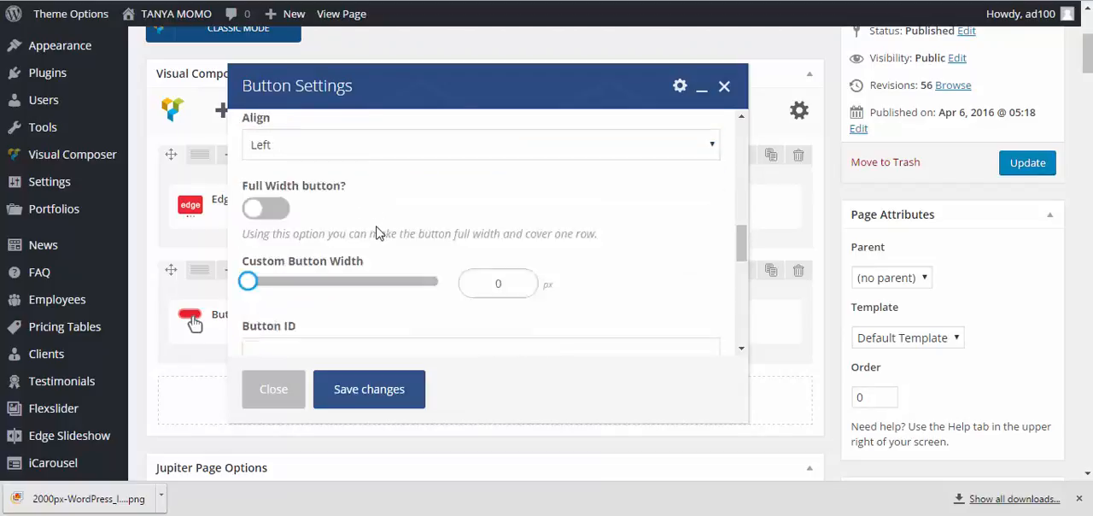
scroll(376, 228, "down", 1)
scroll(378, 227, "down", 3)
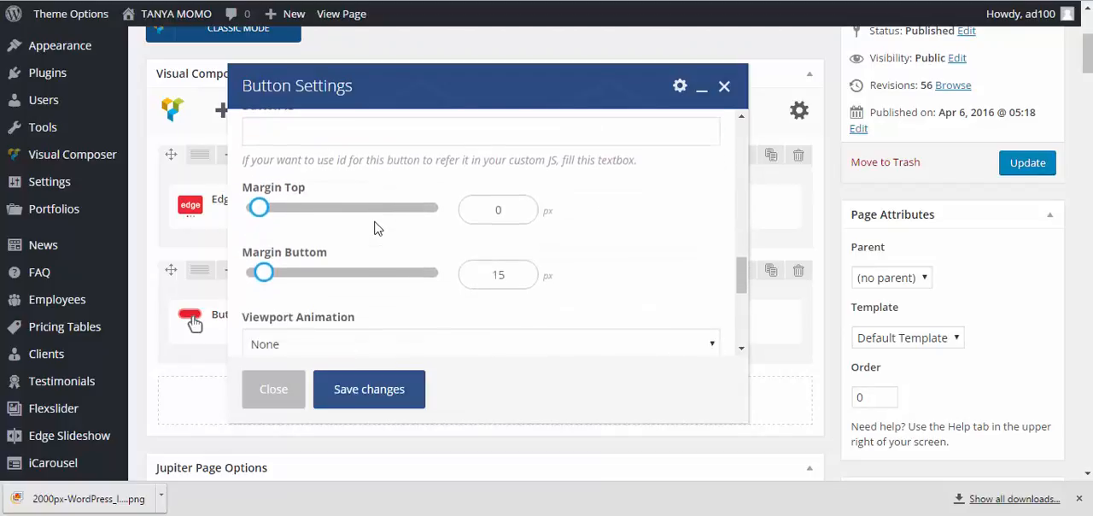
scroll(376, 224, "up", 3)
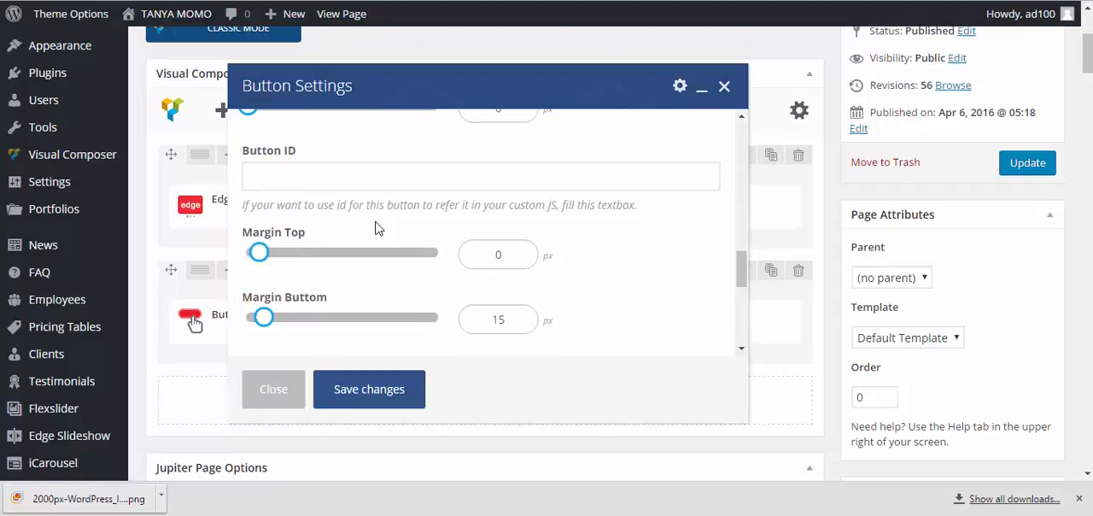
double_click(511, 318)
type("0")
left_click(415, 375)
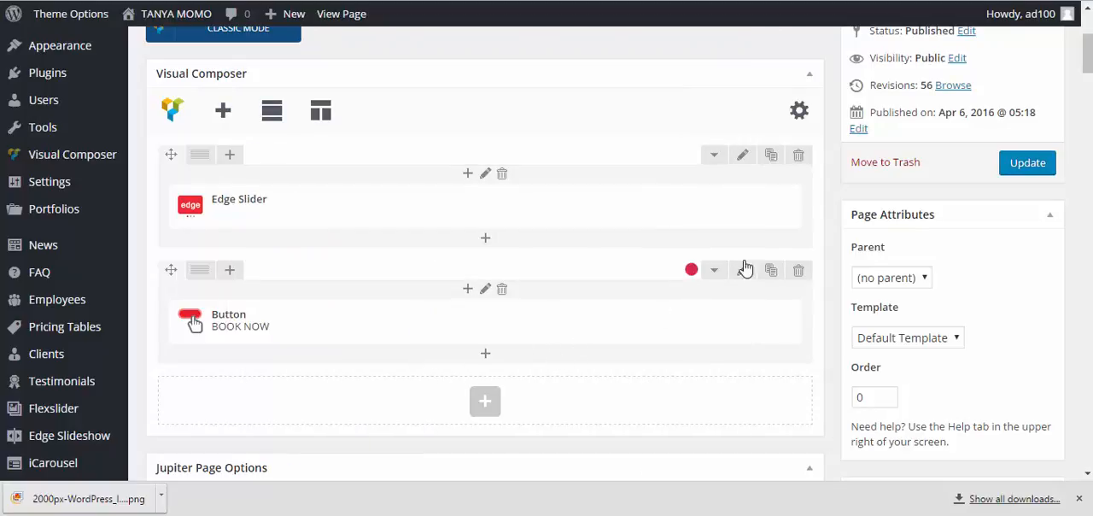
Update the HOME page and check the BOOK NOW button on the live site's home page
left_click(1024, 166)
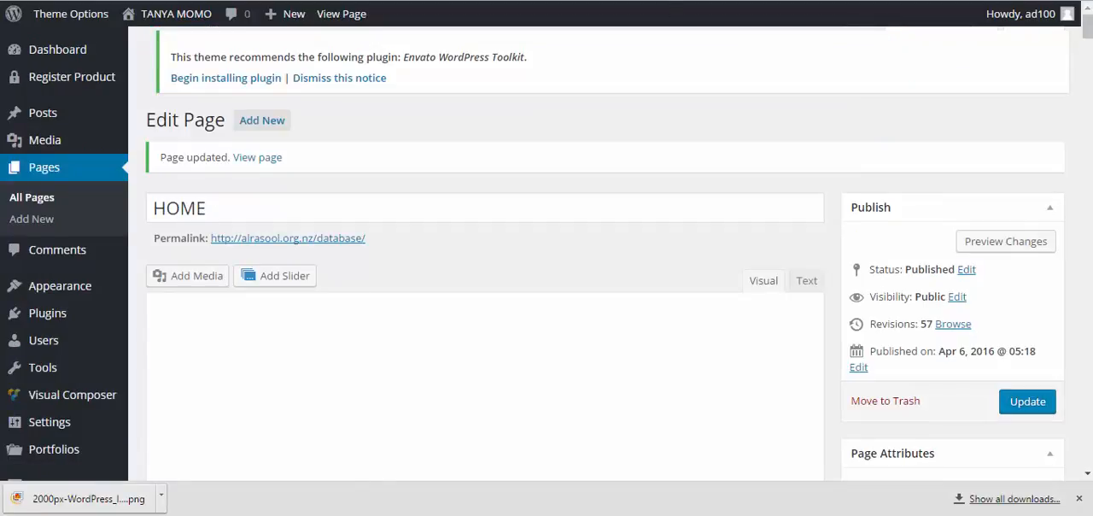
key("ctrl+Tab")
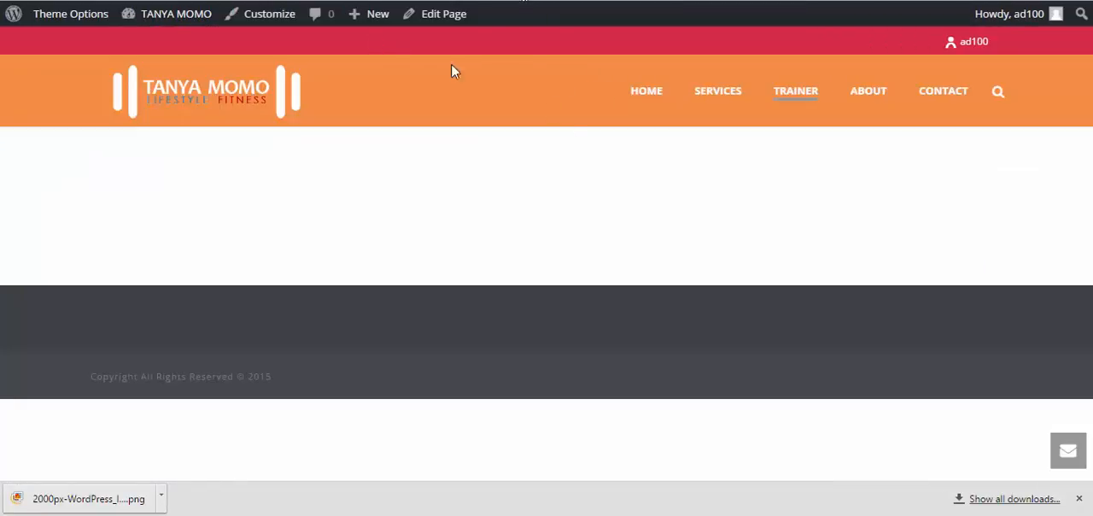
left_click(649, 96)
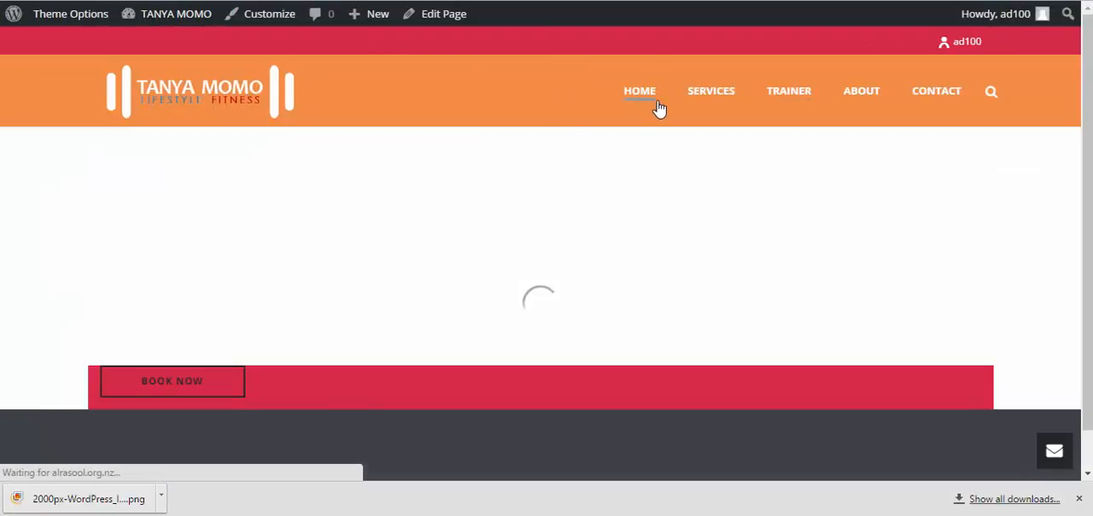
scroll(527, 168, "down", 1)
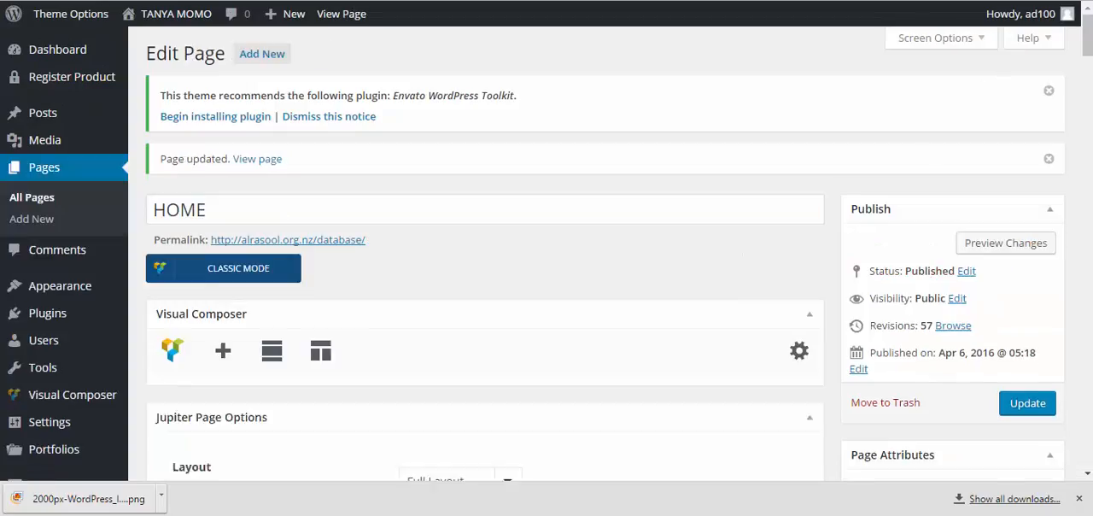
Reopen the BOOK NOW button's settings, set its alignment to Center and save the changes
scroll(367, 214, "down", 5)
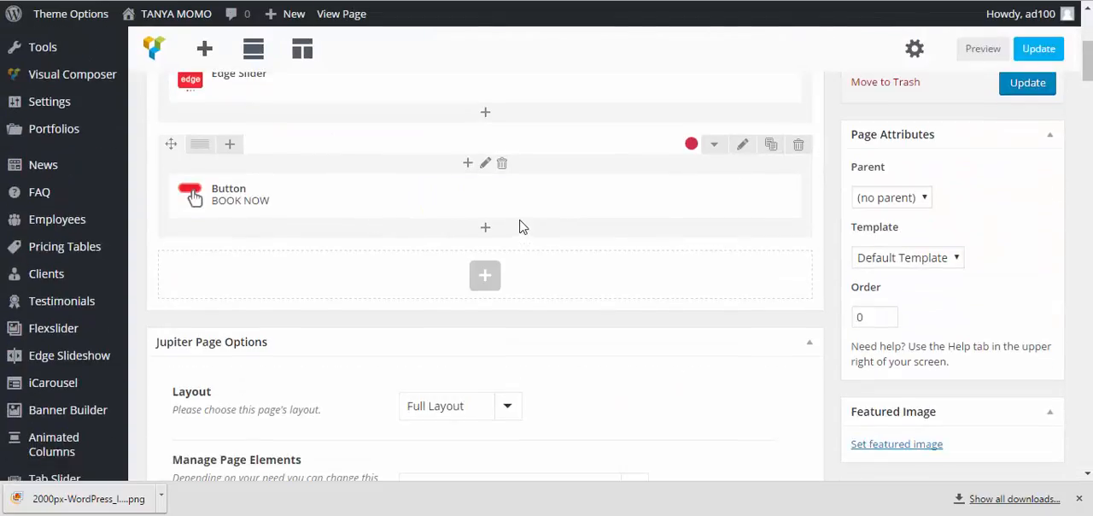
left_click(490, 198)
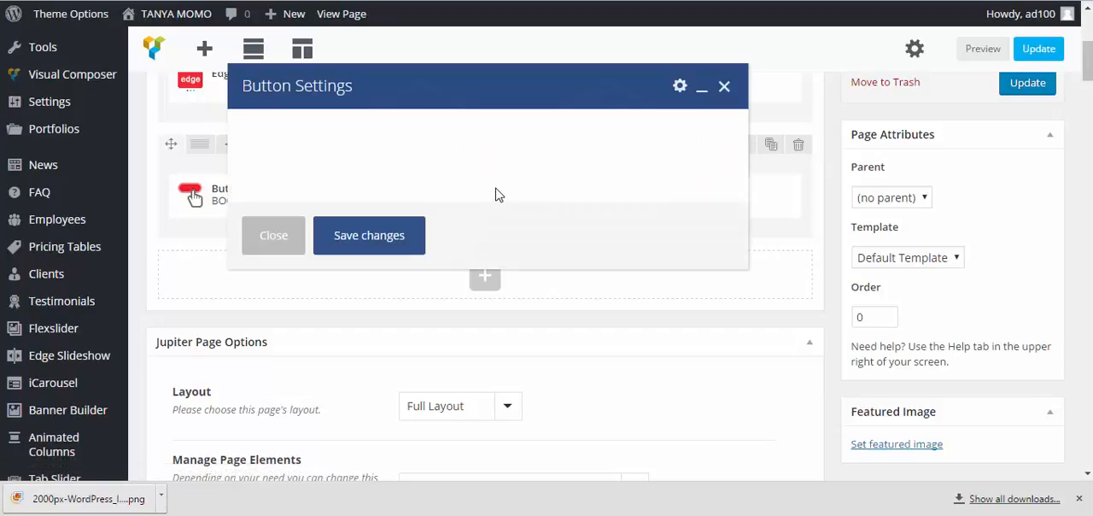
scroll(433, 237, "down", 2)
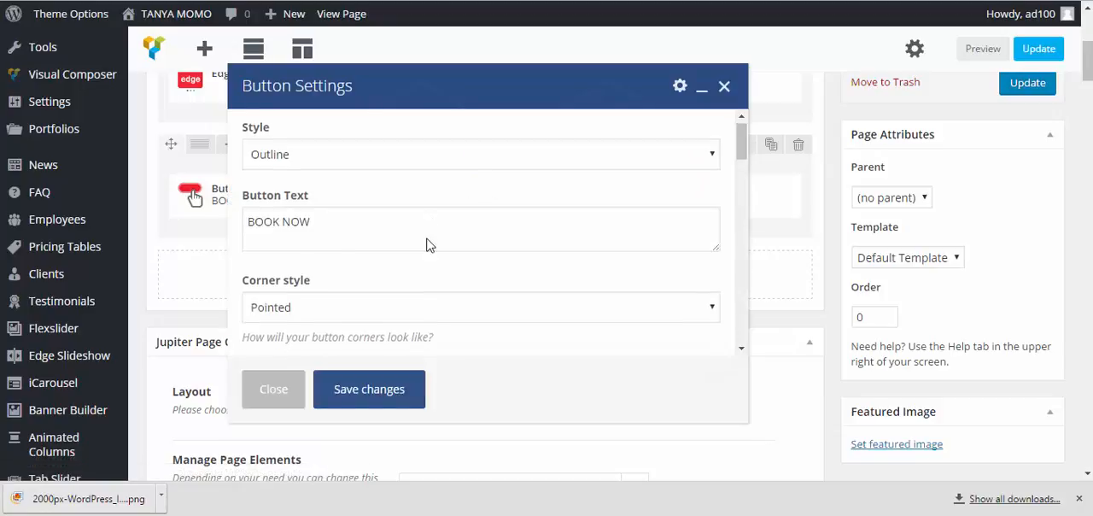
scroll(430, 246, "down", 4)
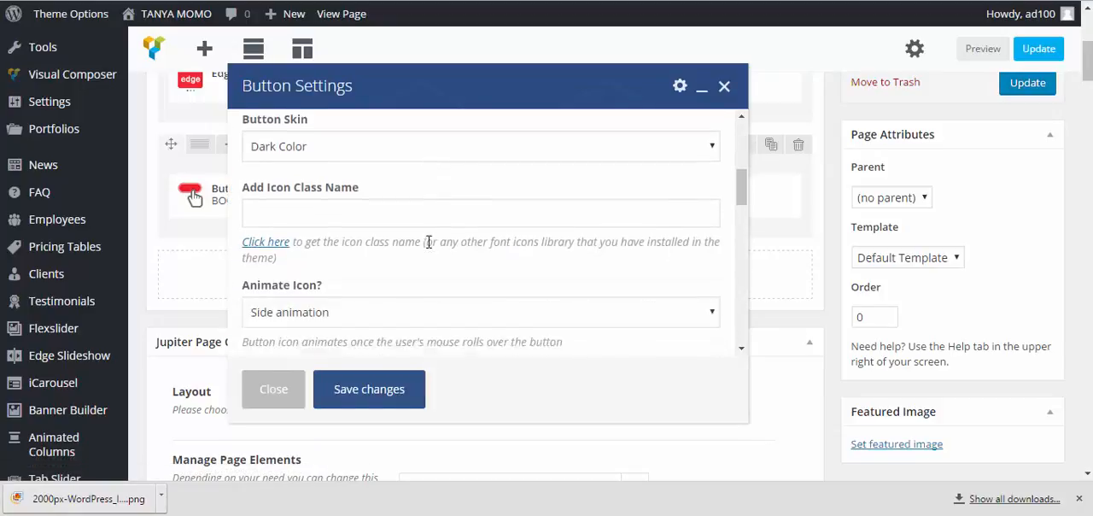
scroll(432, 241, "up", 1)
scroll(433, 246, "down", 3)
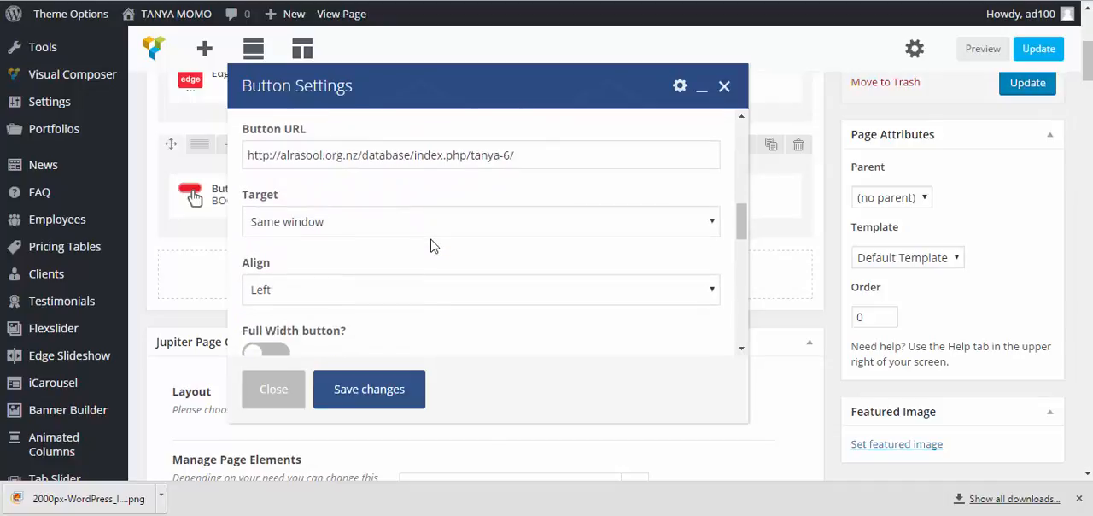
left_click(422, 289)
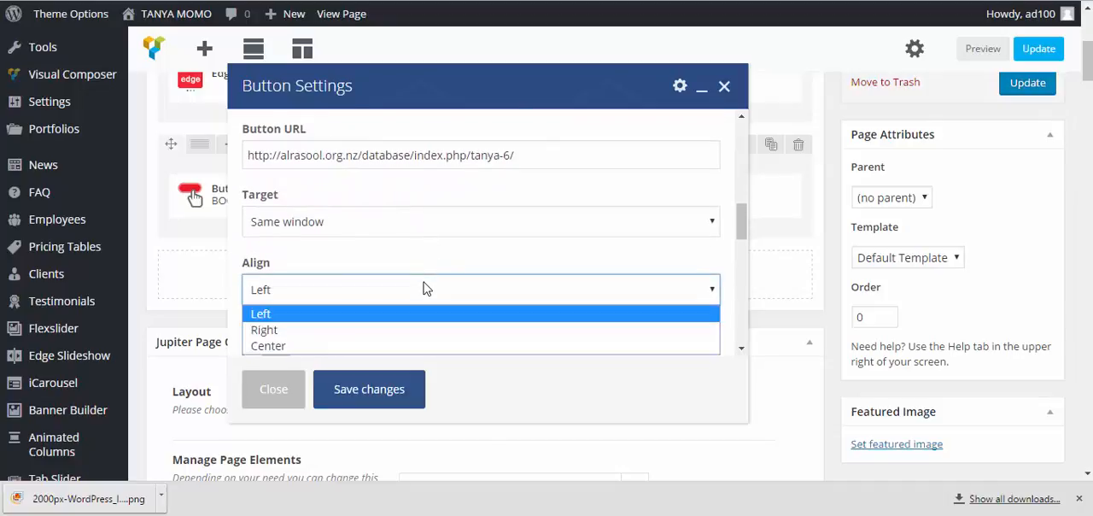
left_click(343, 345)
left_click(374, 388)
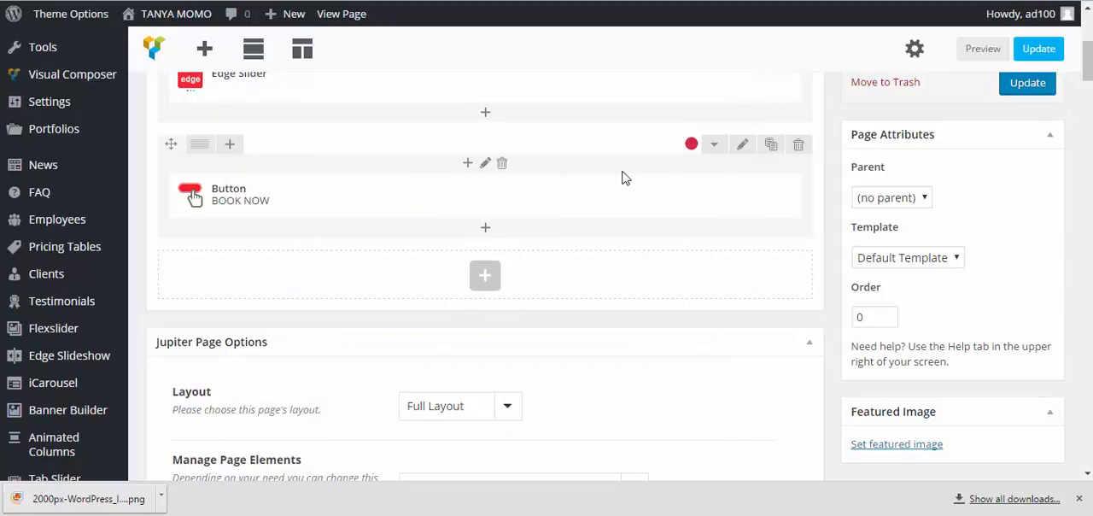
Open the design options of the row holding the BOOK NOW button and set its top padding to 5px
left_click(743, 147)
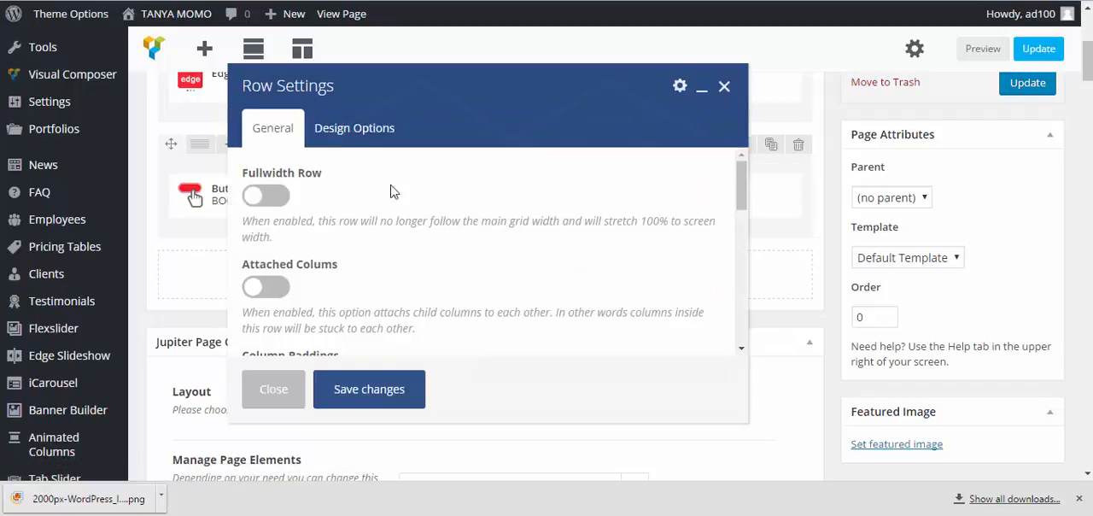
left_click(380, 143)
scroll(513, 190, "down", 2)
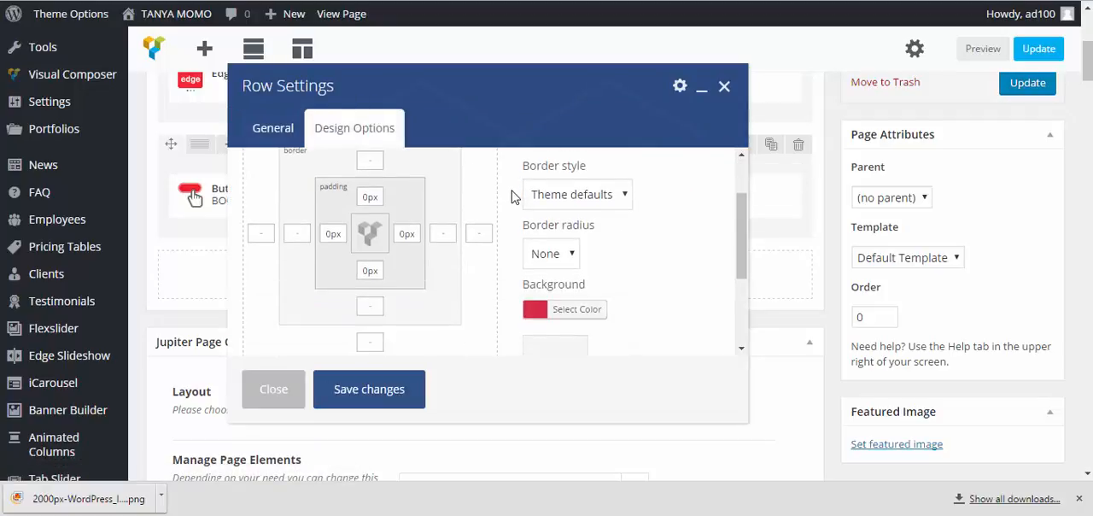
scroll(512, 188, "up", 2)
scroll(534, 226, "down", 1)
scroll(381, 230, "up", 1)
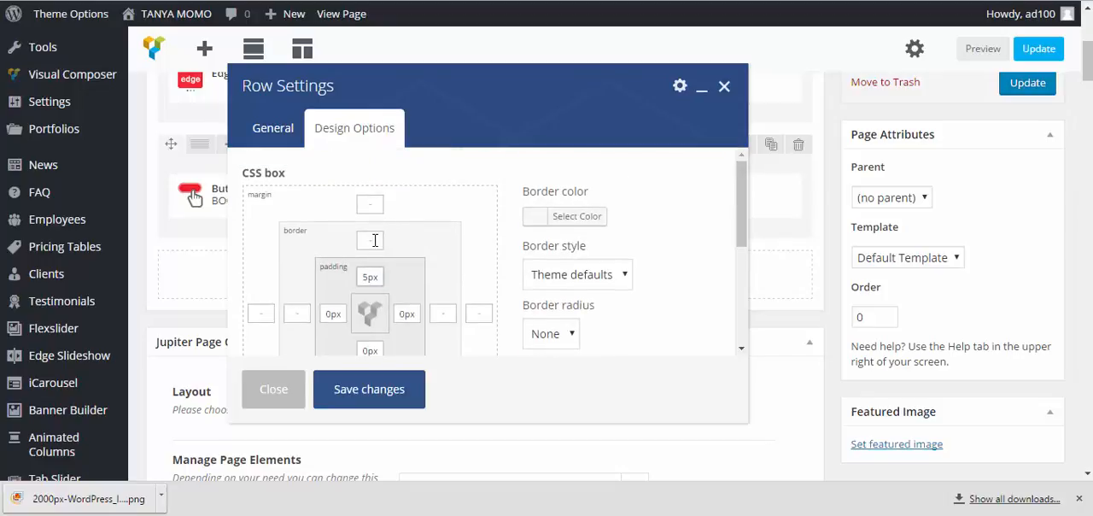
Set the row's top and bottom margins to 3 and save the row settings
left_click(371, 204)
scroll(419, 235, "down", 3)
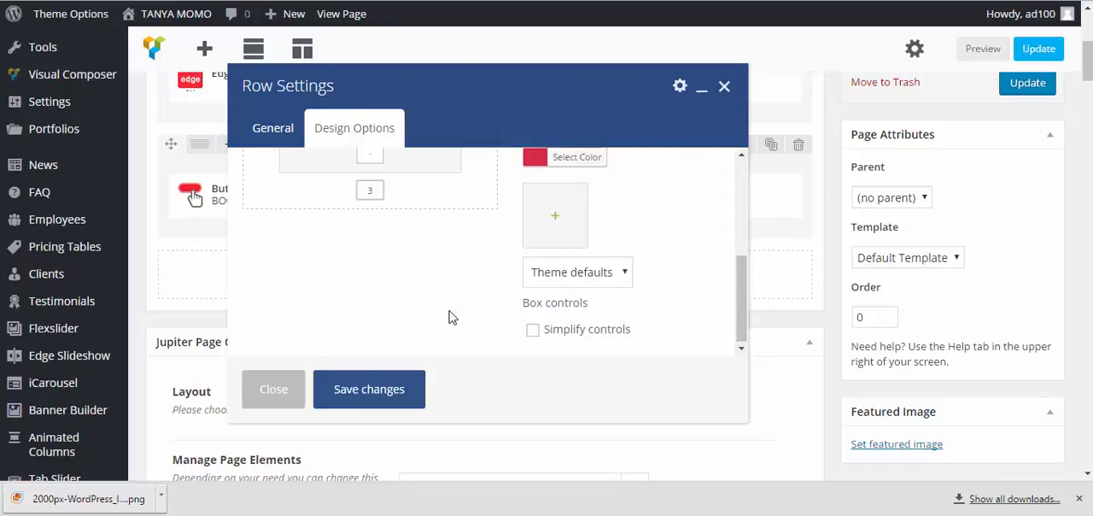
scroll(449, 317, "up", 1)
scroll(436, 311, "up", 2)
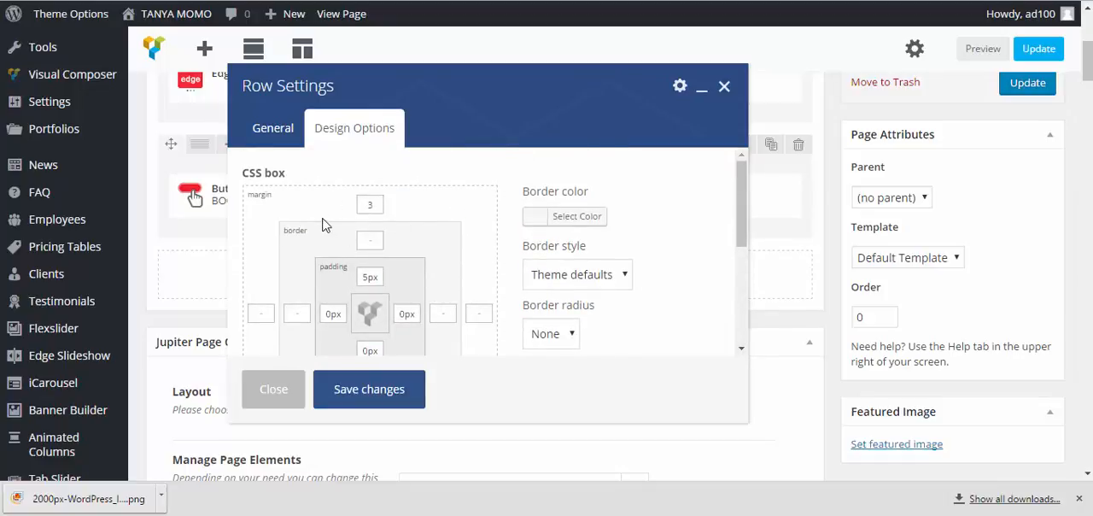
left_click(362, 388)
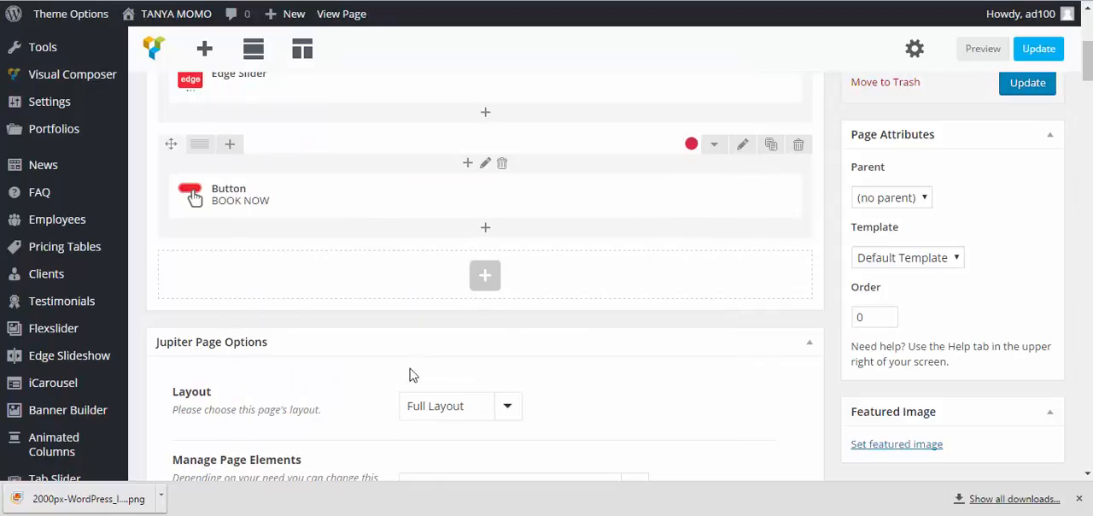
Update the HOME page, reload the live home page and test the BOOK NOW button's link
left_click(1028, 85)
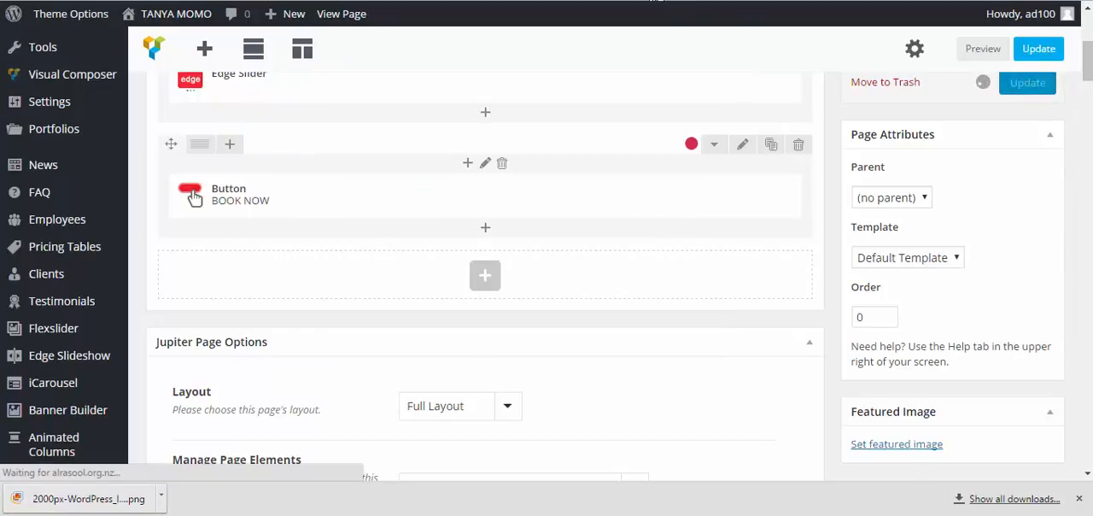
key("ctrl+Tab")
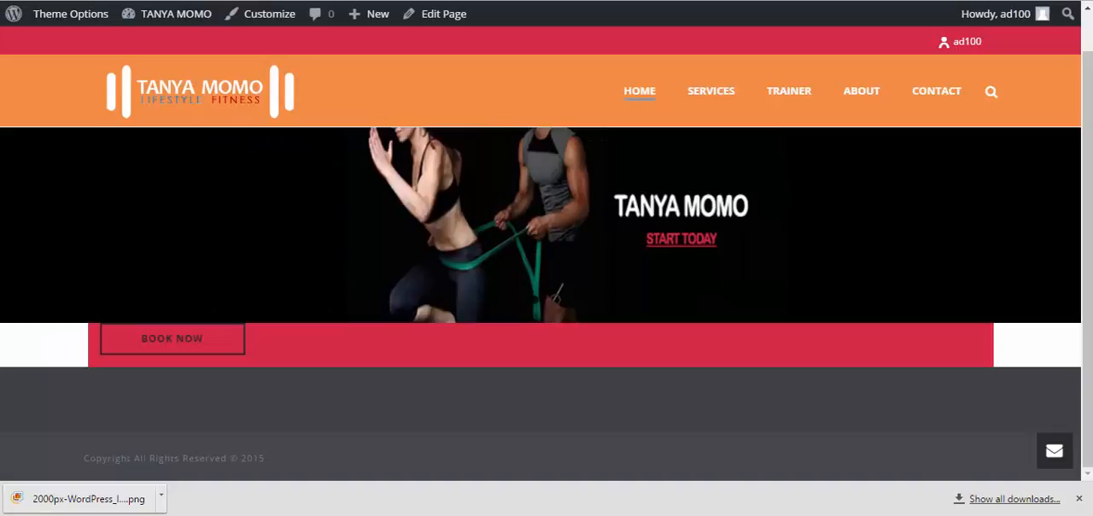
key("F5")
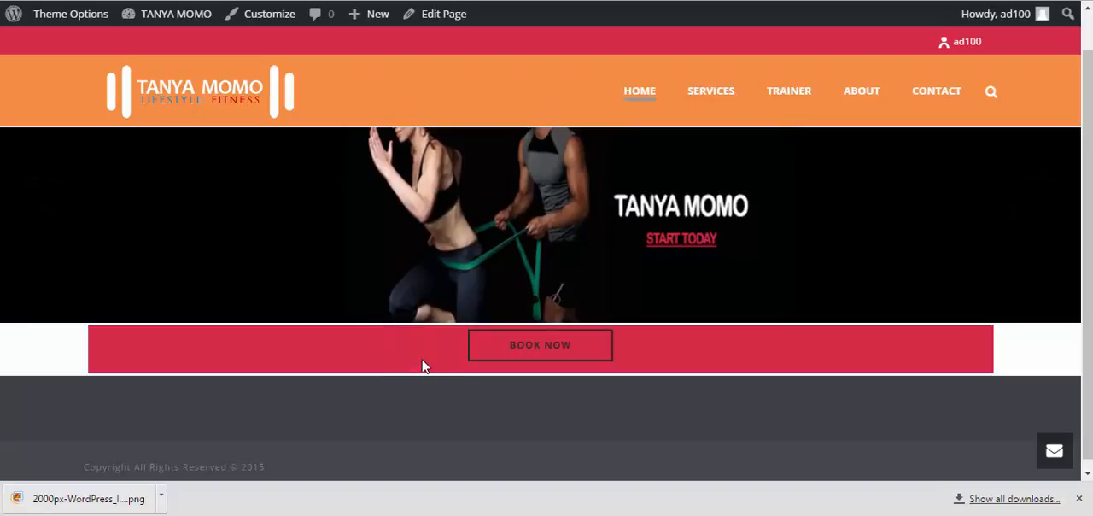
left_click(552, 346)
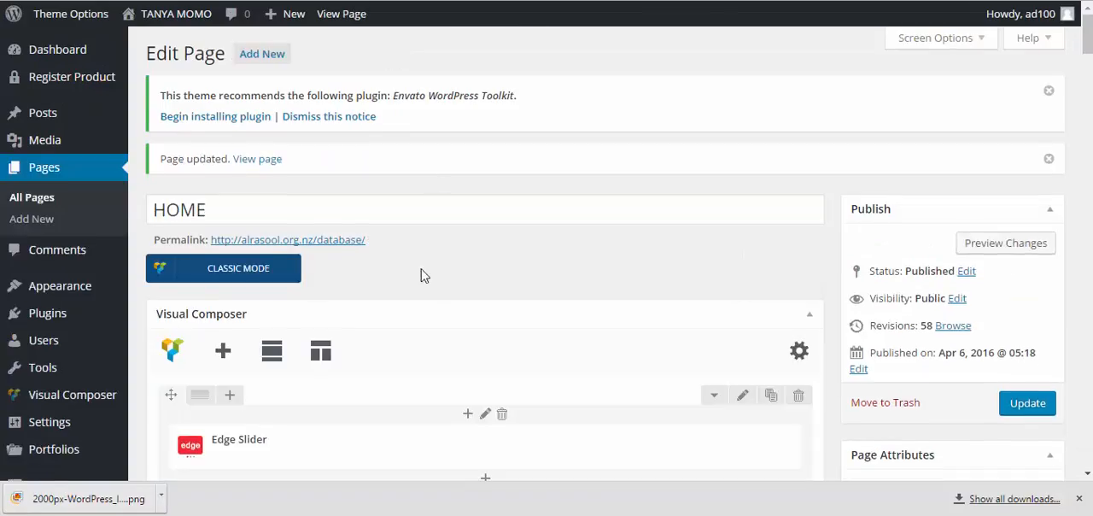
Return to the HOME page editor, search the elements for "imag" and add an Image element below the button's row
scroll(424, 275, "down", 3)
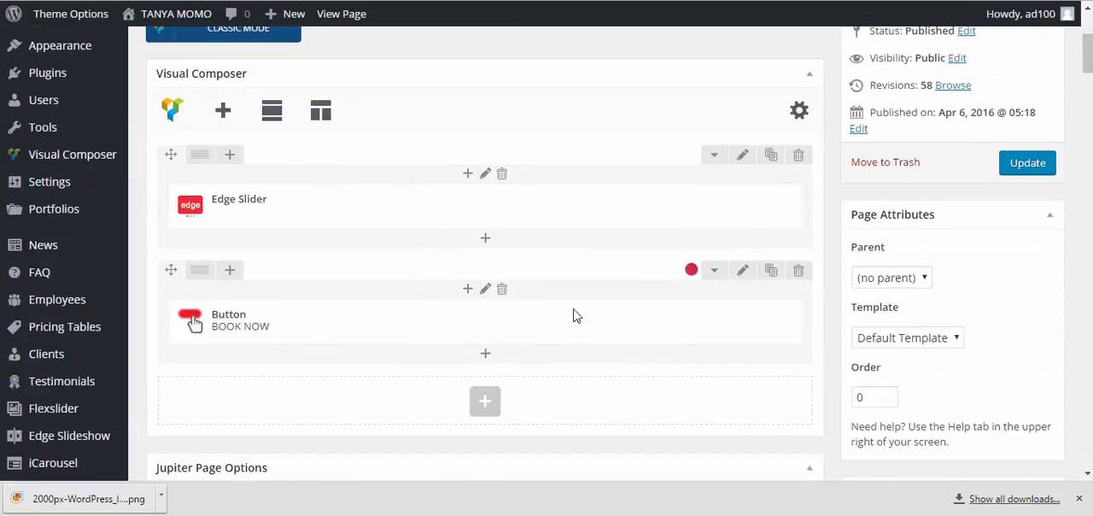
left_click(486, 403)
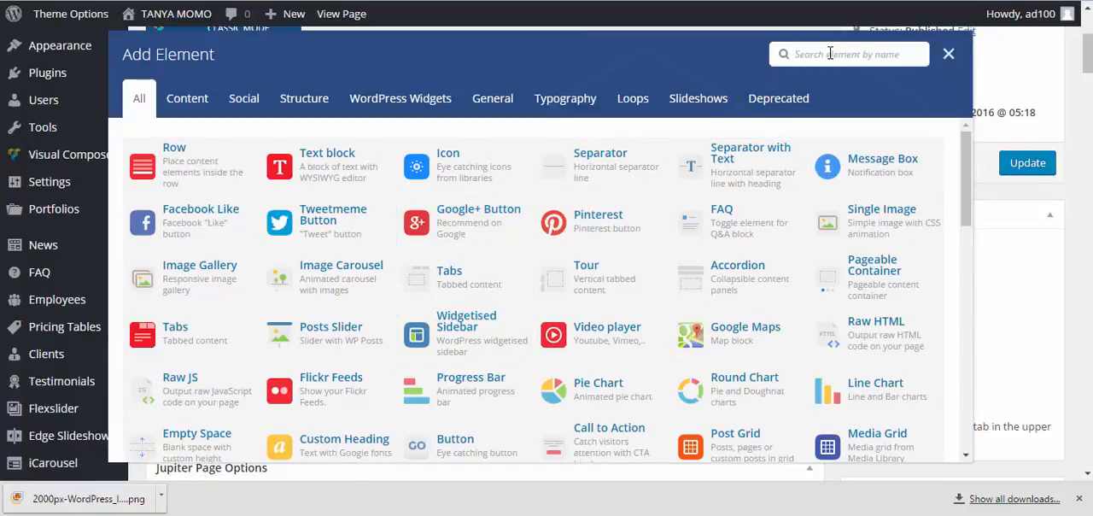
type("ima")
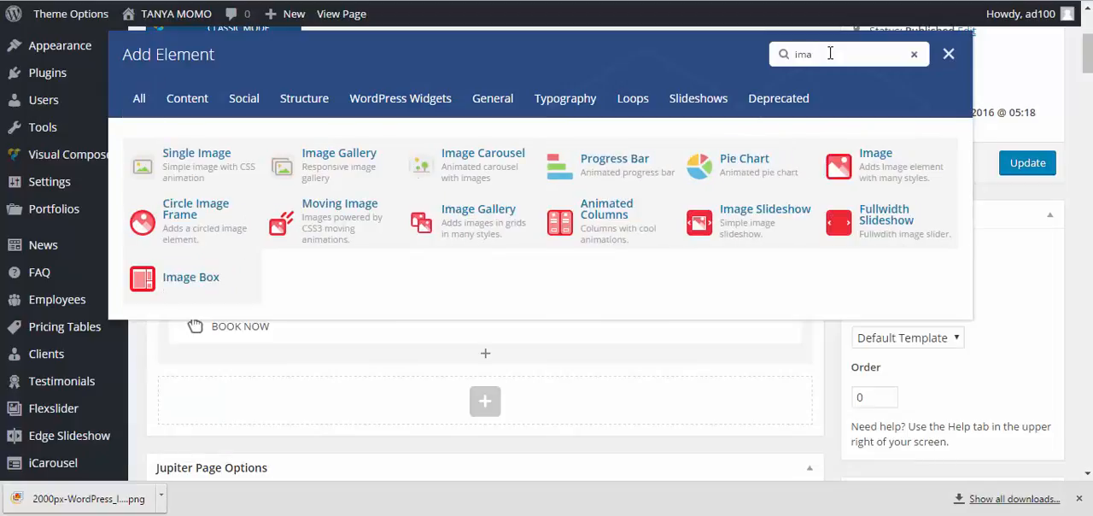
type("g")
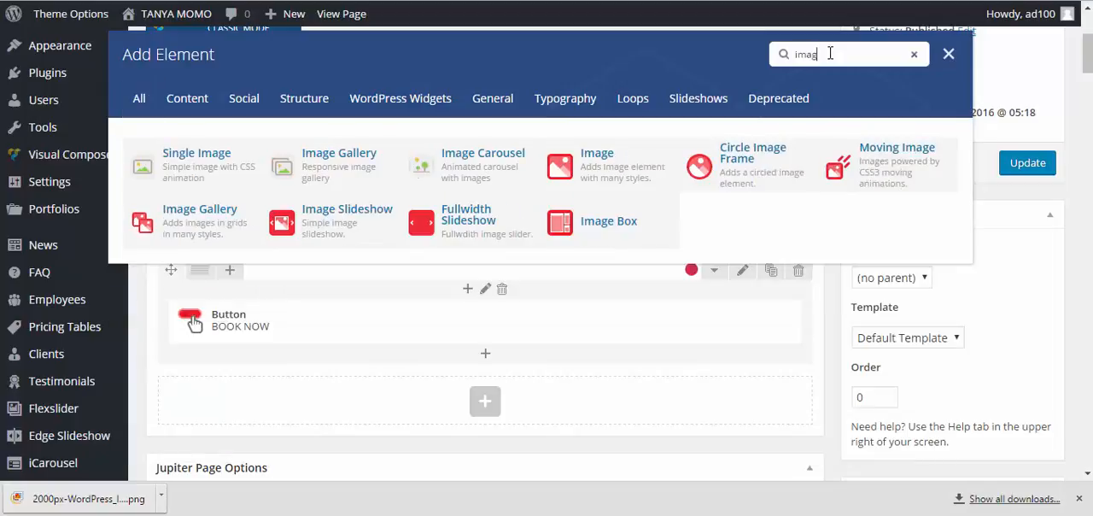
left_click(596, 169)
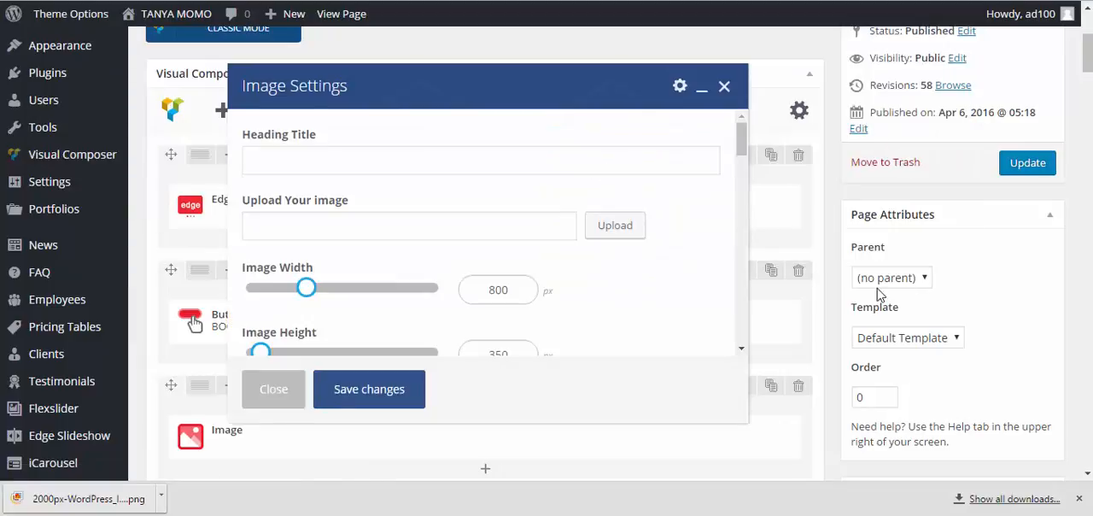
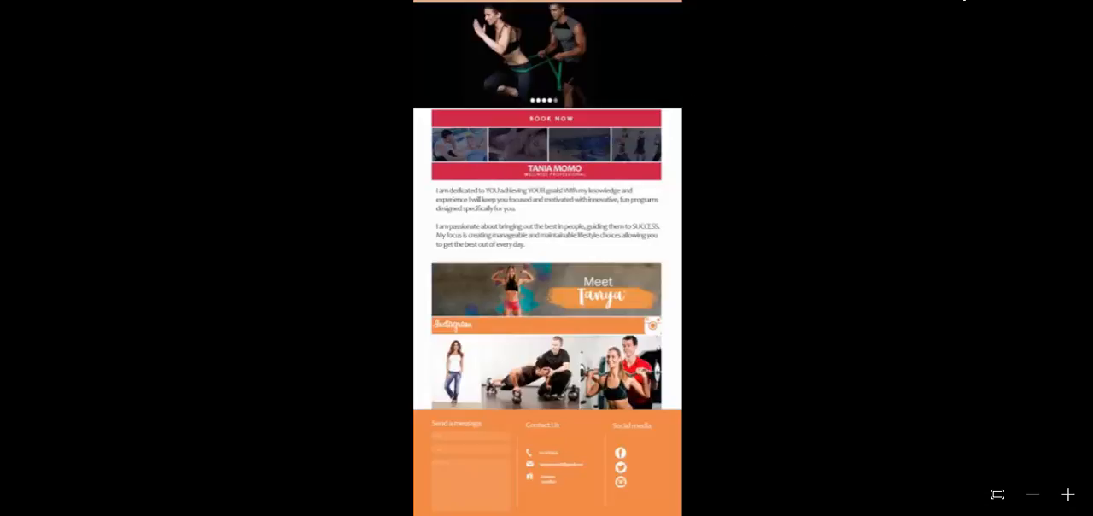
Return from the design mockup to the page editor and insert fitness2.jpg from the media library into the Image element
left_click(1073, 1)
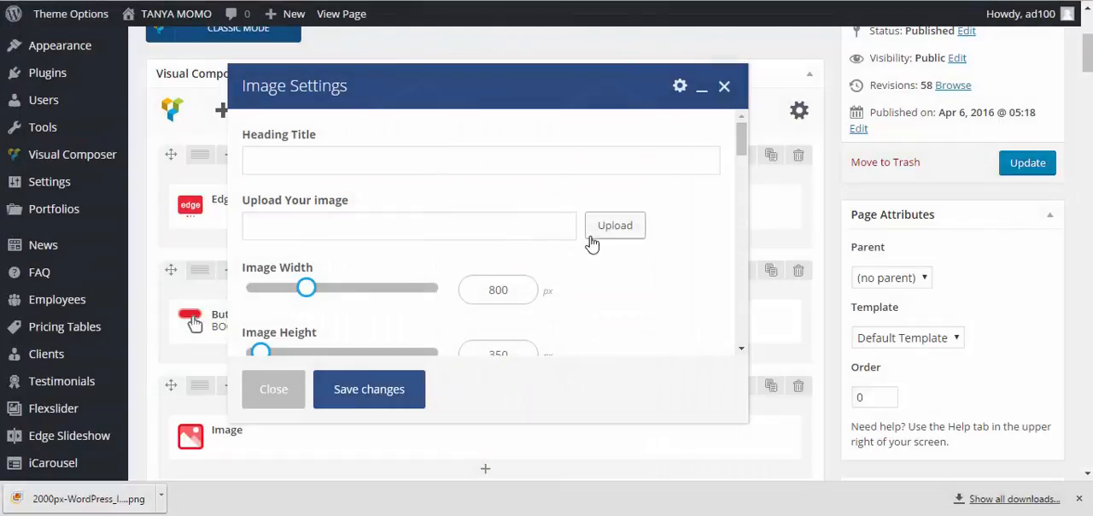
scroll(591, 226, "up", 1)
scroll(564, 218, "up", 2)
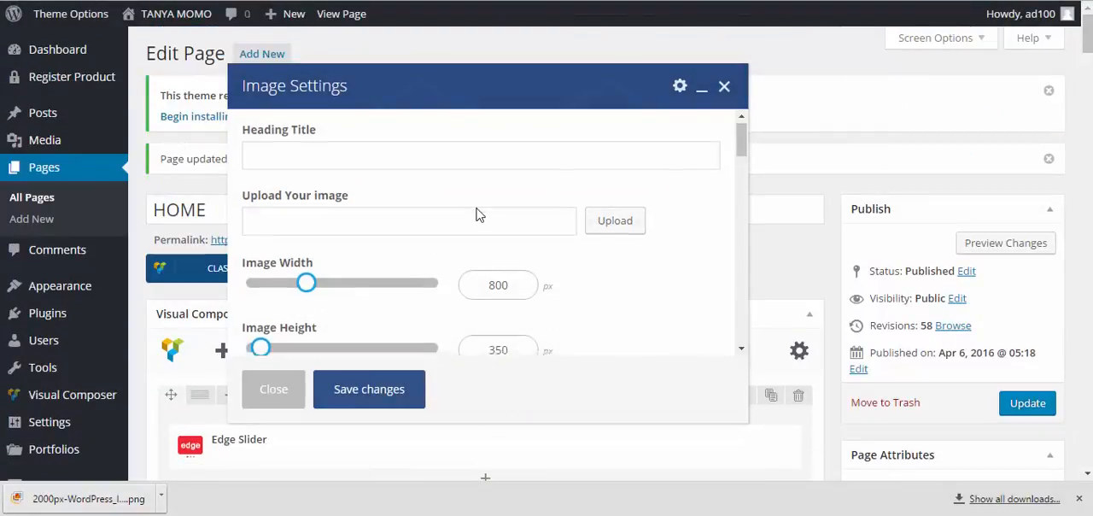
scroll(476, 212, "down", 1)
scroll(471, 203, "up", 1)
left_click(613, 232)
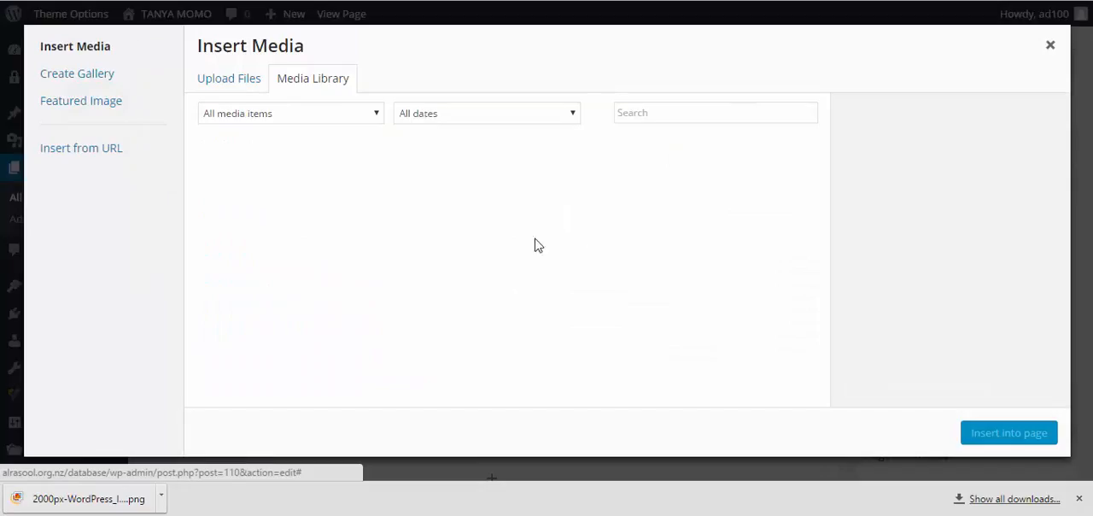
left_click(261, 320)
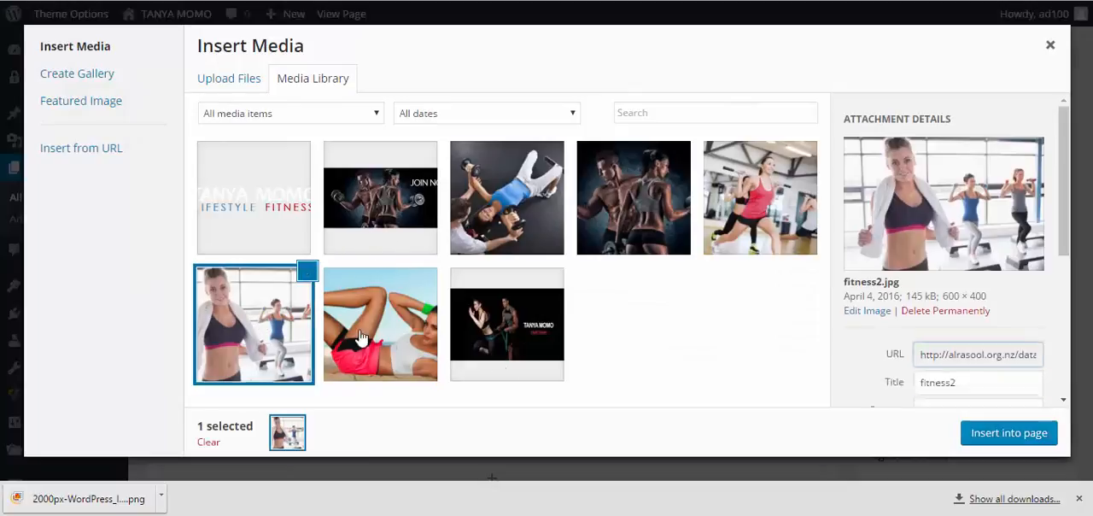
left_click(993, 437)
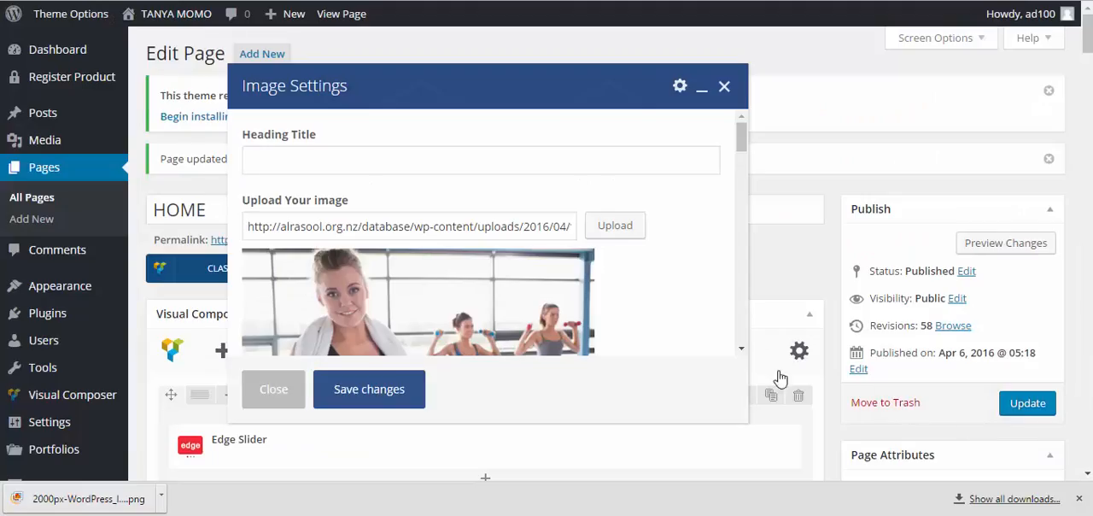
Enable the Lightbox option for the image, leaving the custom lightbox URL empty
scroll(540, 258, "down", 3)
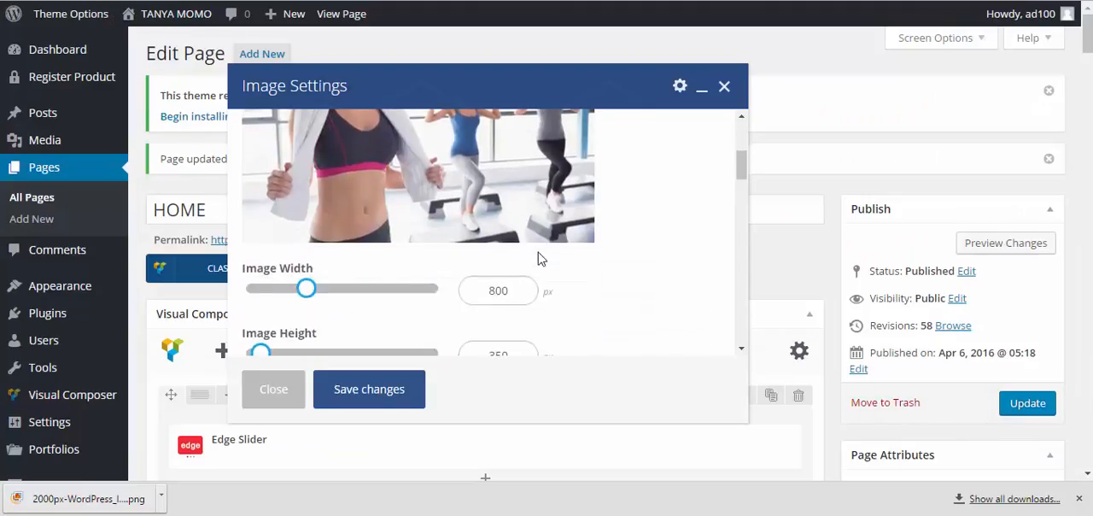
scroll(540, 258, "up", 3)
scroll(536, 256, "down", 5)
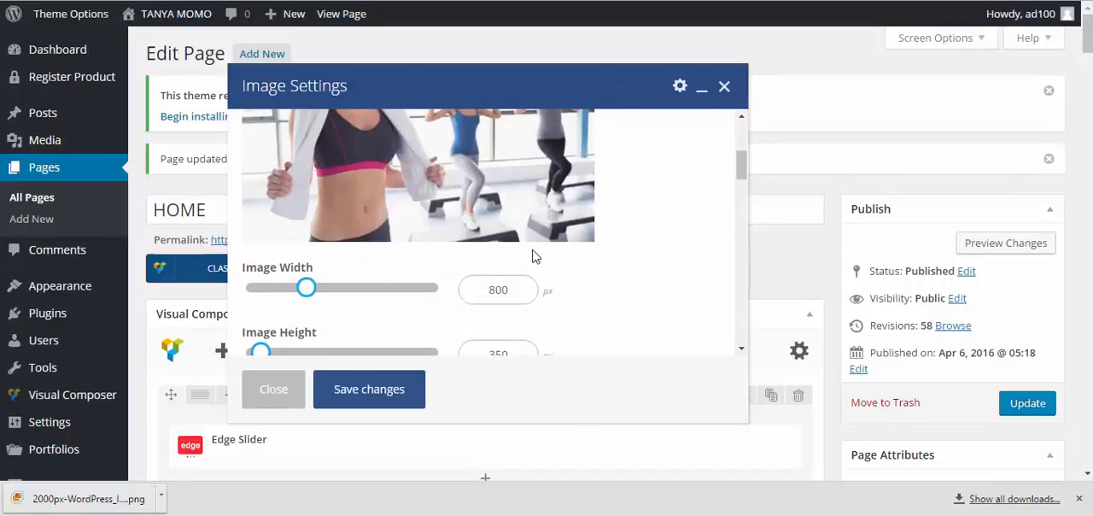
scroll(483, 246, "down", 5)
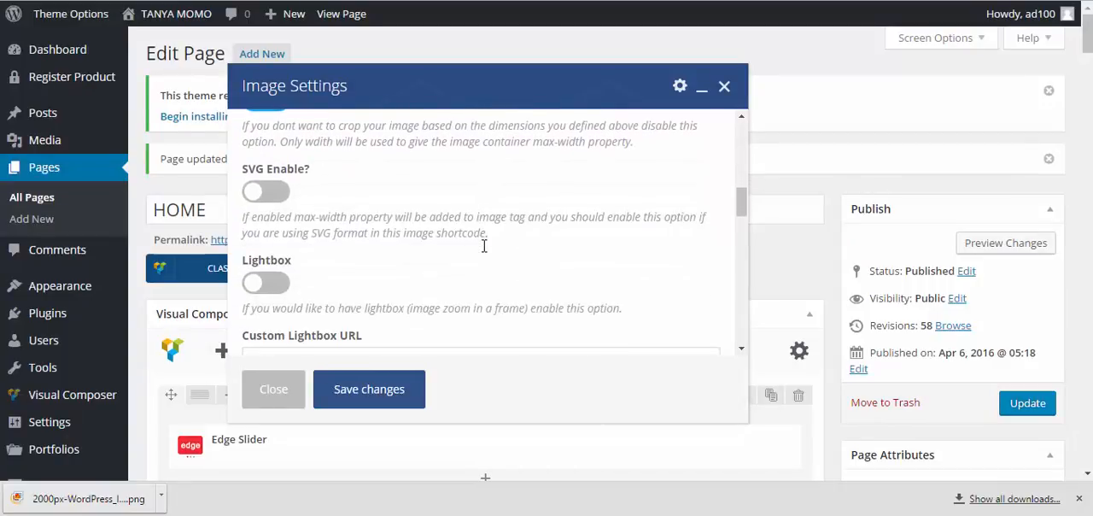
scroll(386, 205, "up", 1)
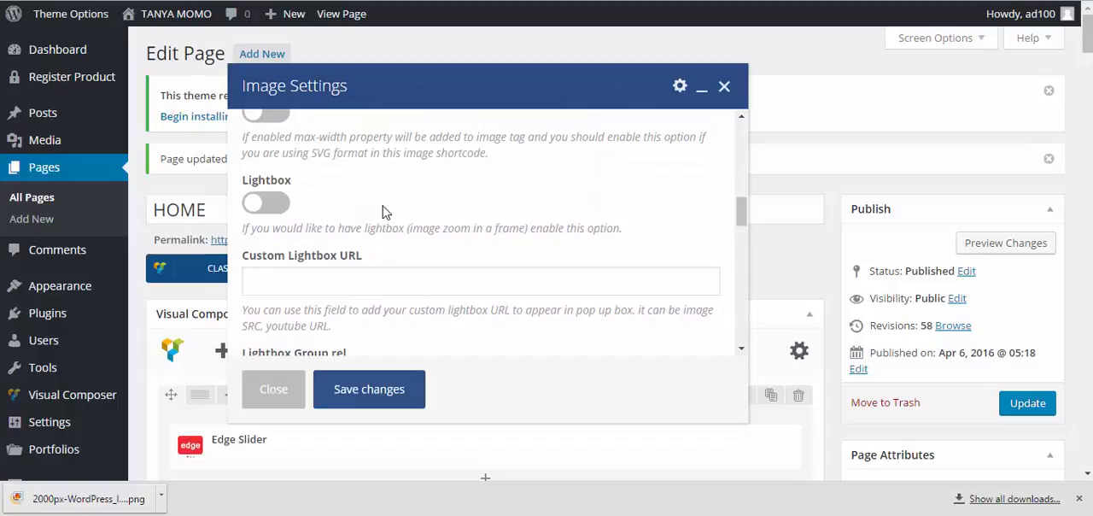
left_click(267, 205)
scroll(346, 221, "down", 4)
scroll(346, 221, "up", 3)
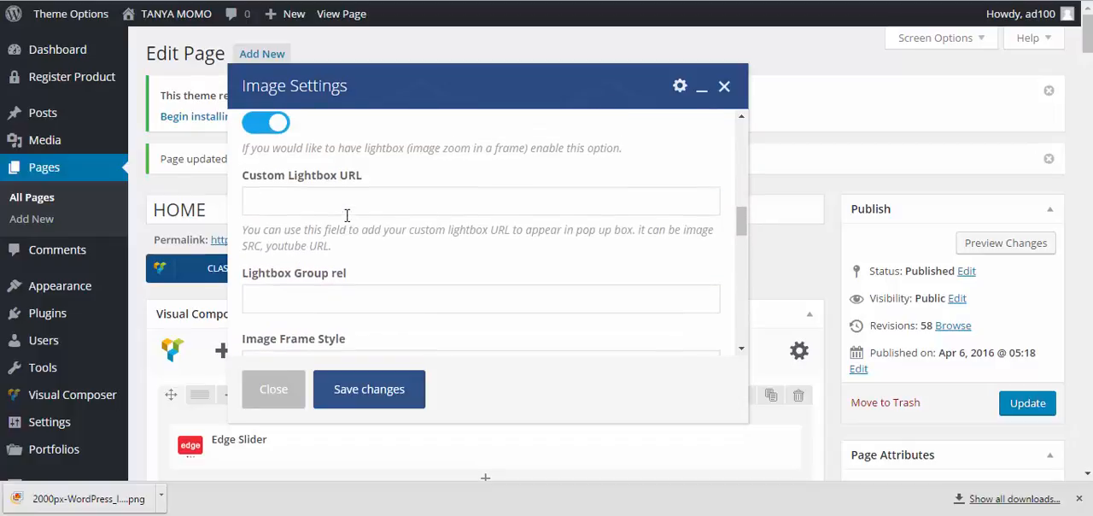
left_click(351, 193)
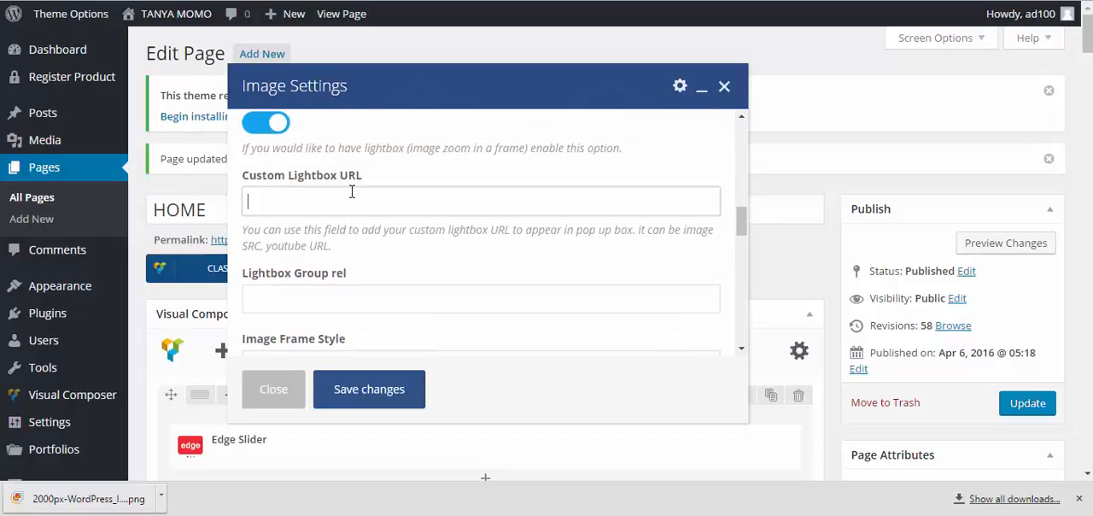
Set the image caption title to "SUCCESS STORIES"
scroll(396, 210, "down", 2)
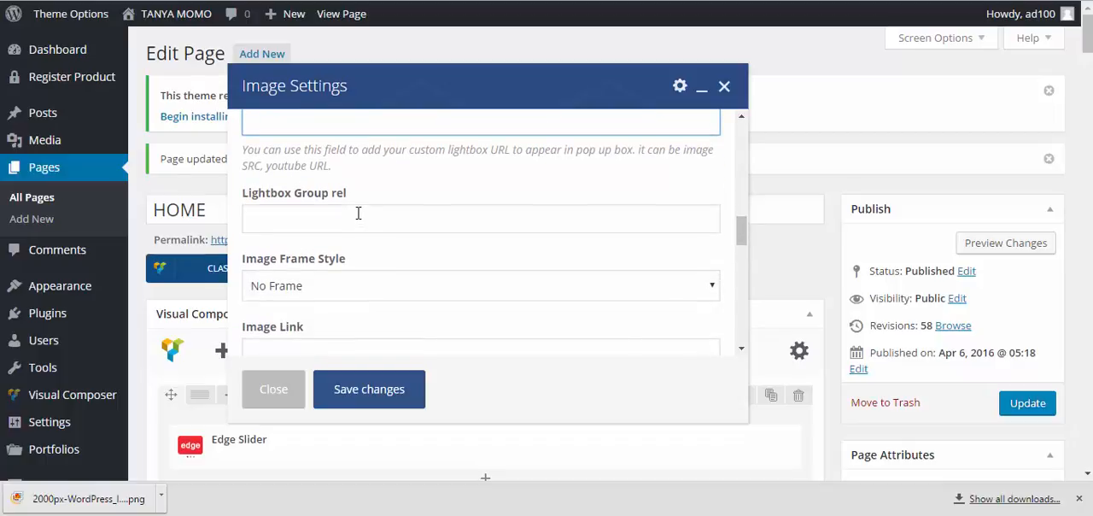
scroll(365, 254, "down", 4)
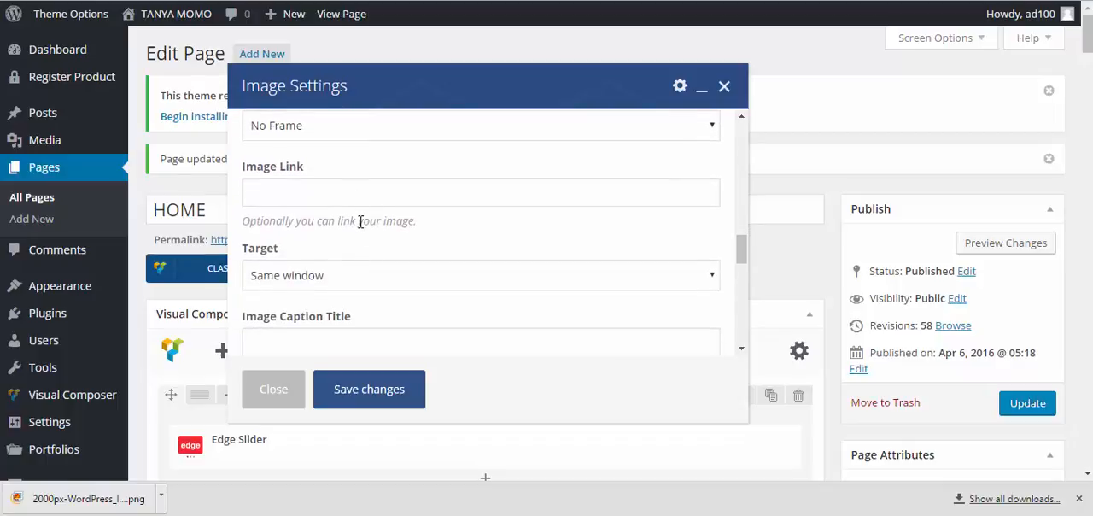
scroll(362, 227, "down", 2)
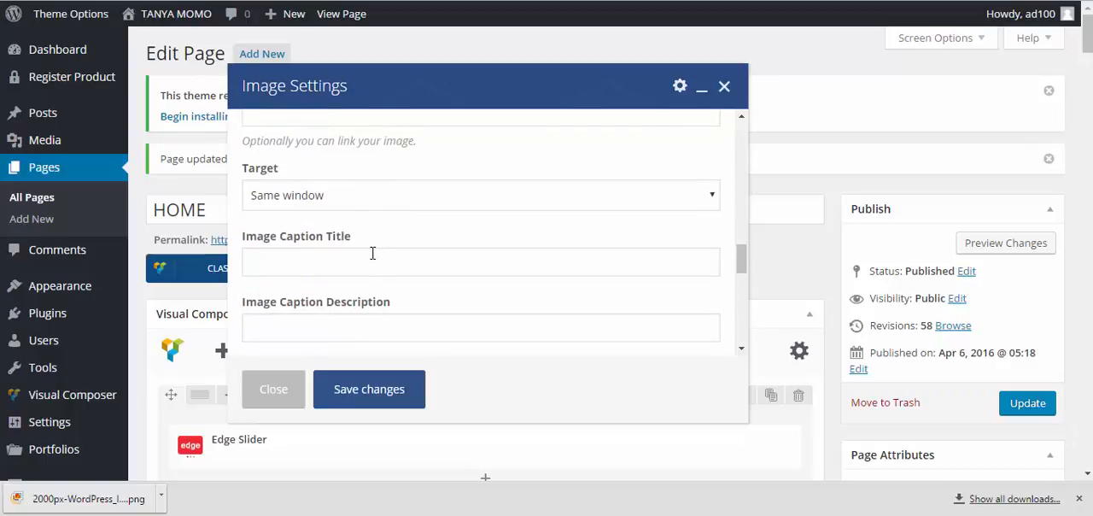
left_click(399, 259)
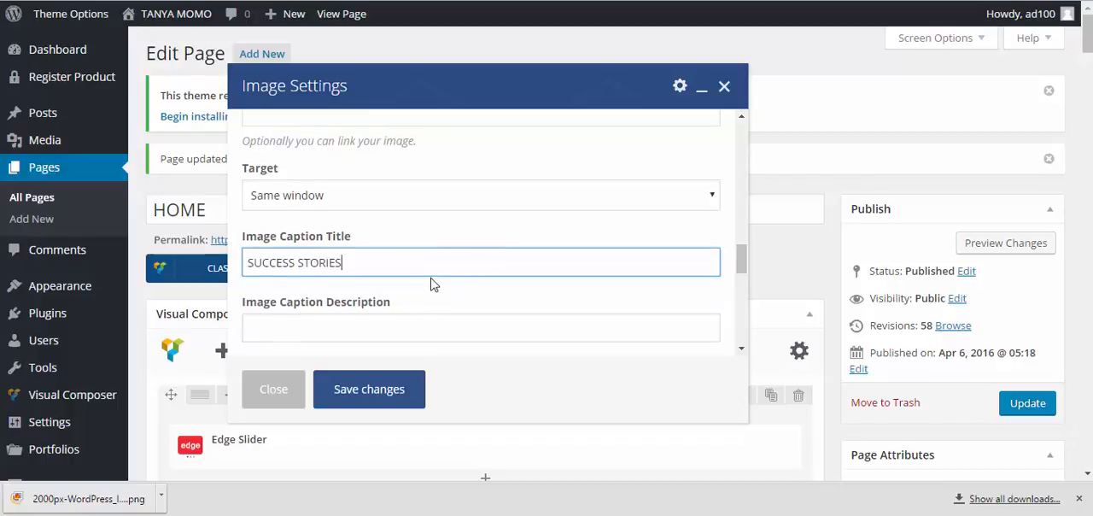
Copy the success story text from "Although she stands" through "nights a week." on the Women's Health page and paste it as the image caption description
scroll(433, 281, "down", 1)
left_click(413, 253)
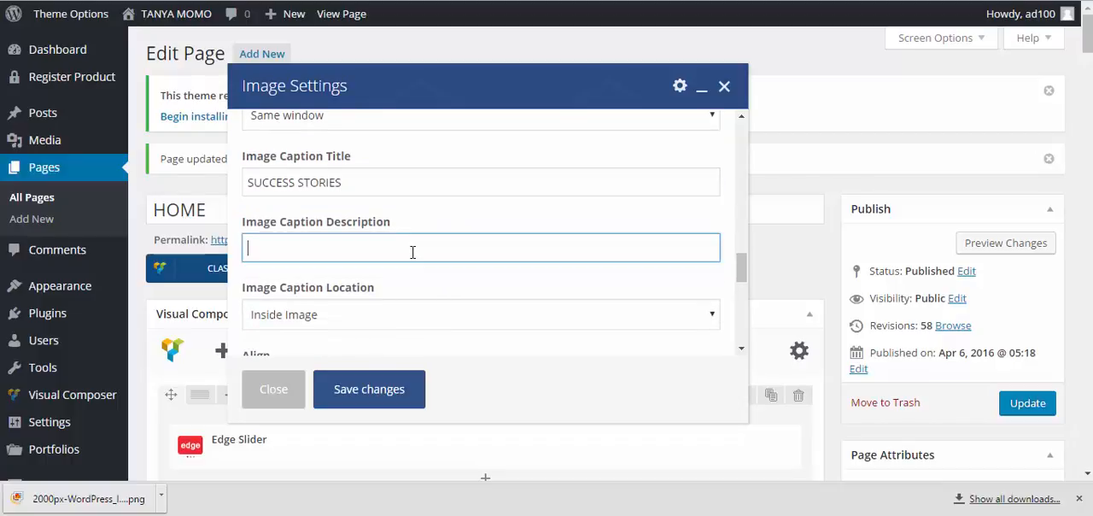
left_click(658, 0)
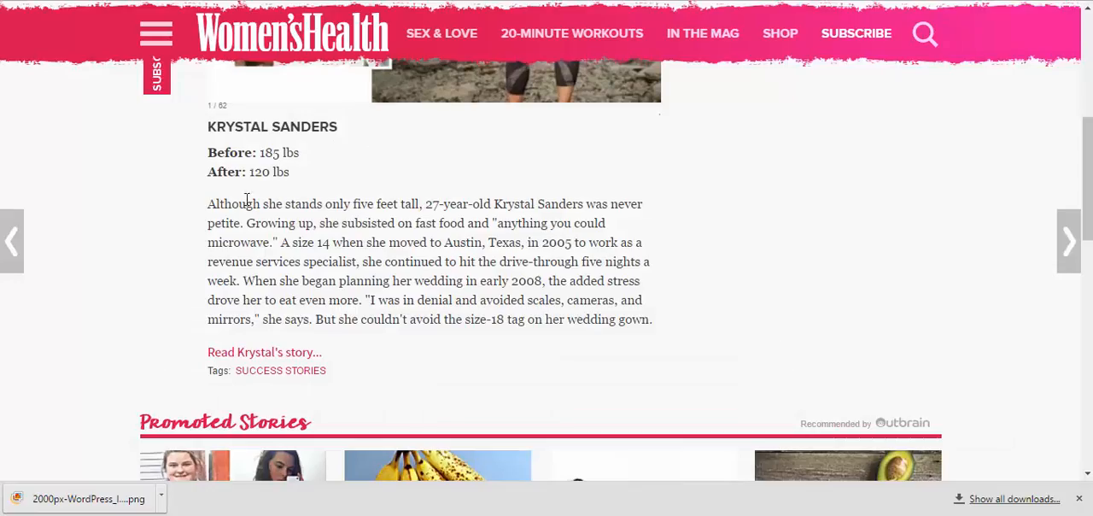
left_click_drag(212, 205, 242, 281)
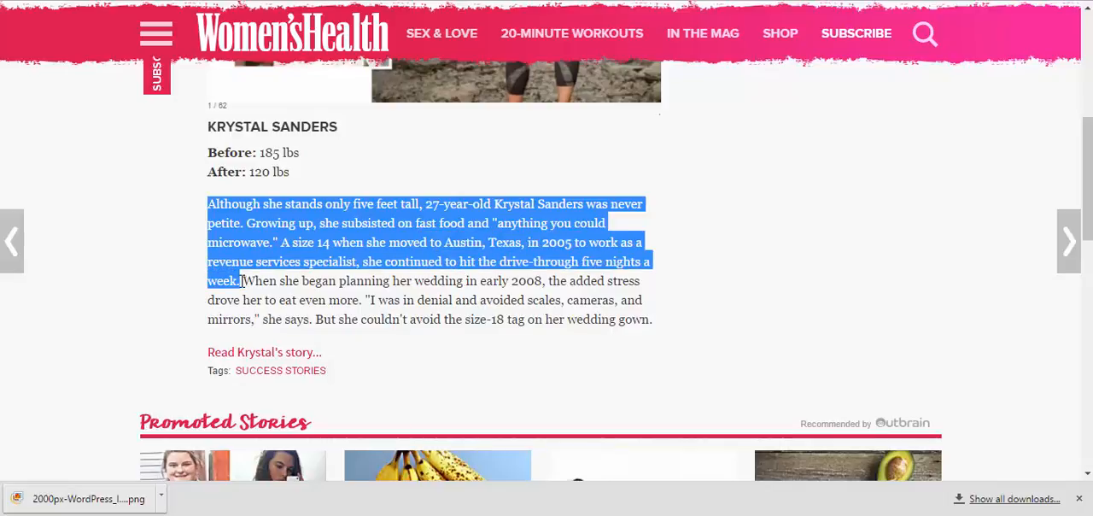
right_click(266, 242)
left_click(318, 257)
key("ctrl+shift+Tab")
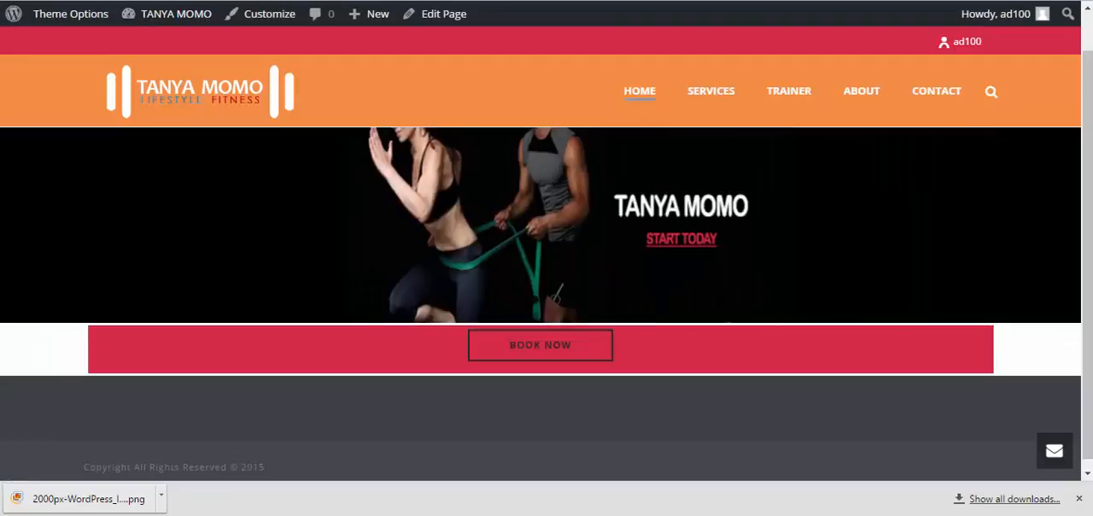
key("ctrl+shift+Tab")
key("ctrl+shift+Tab")
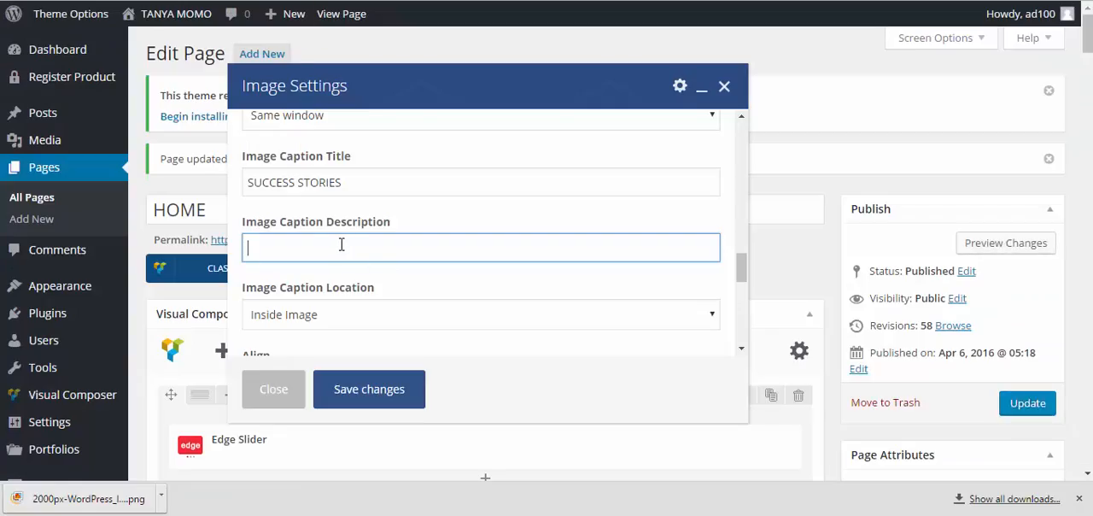
key("ctrl+v")
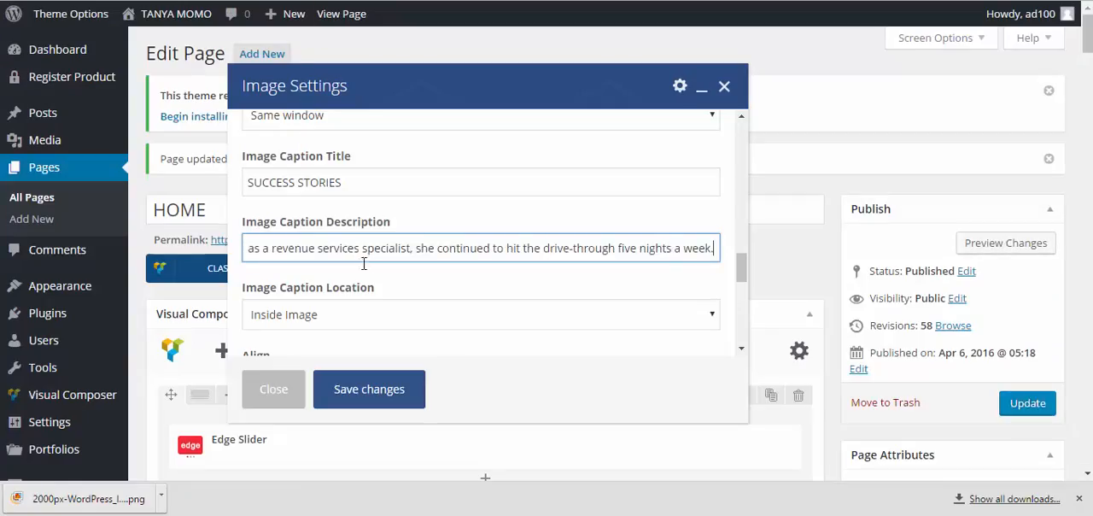
Set the image caption location to Outside Image and save the image settings
left_click(346, 317)
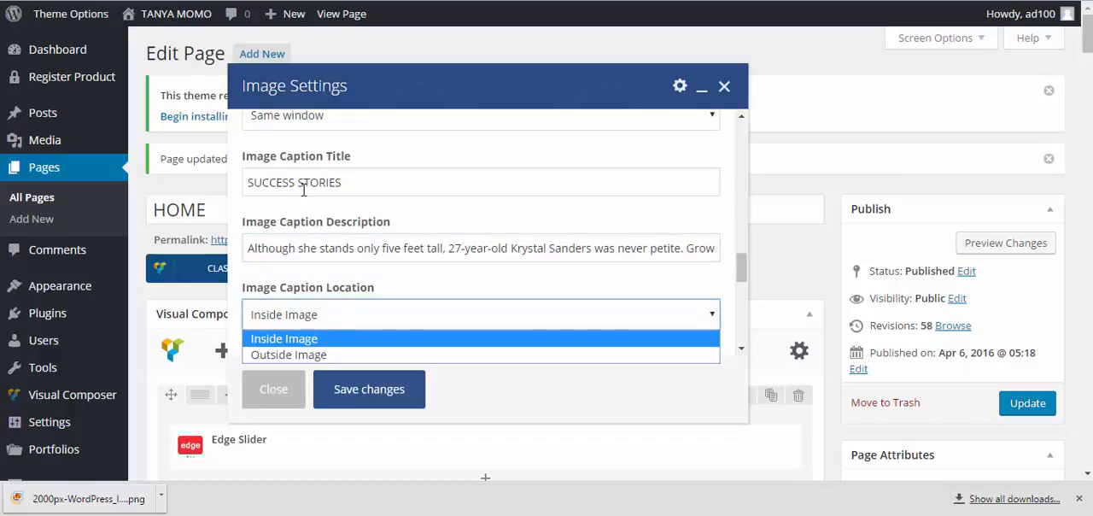
left_click(289, 356)
scroll(338, 316, "down", 2)
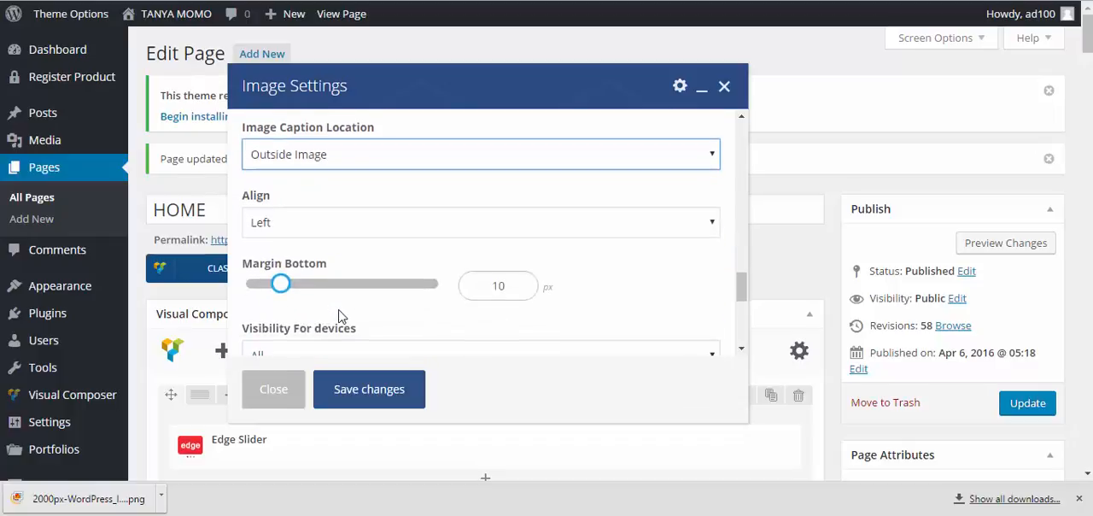
scroll(338, 316, "down", 2)
scroll(339, 306, "down", 3)
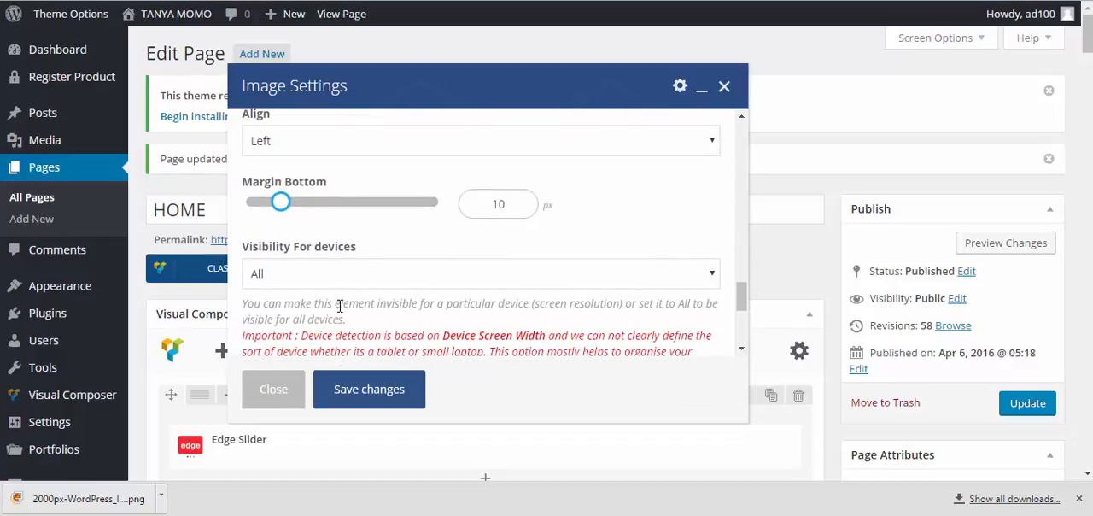
left_click(363, 390)
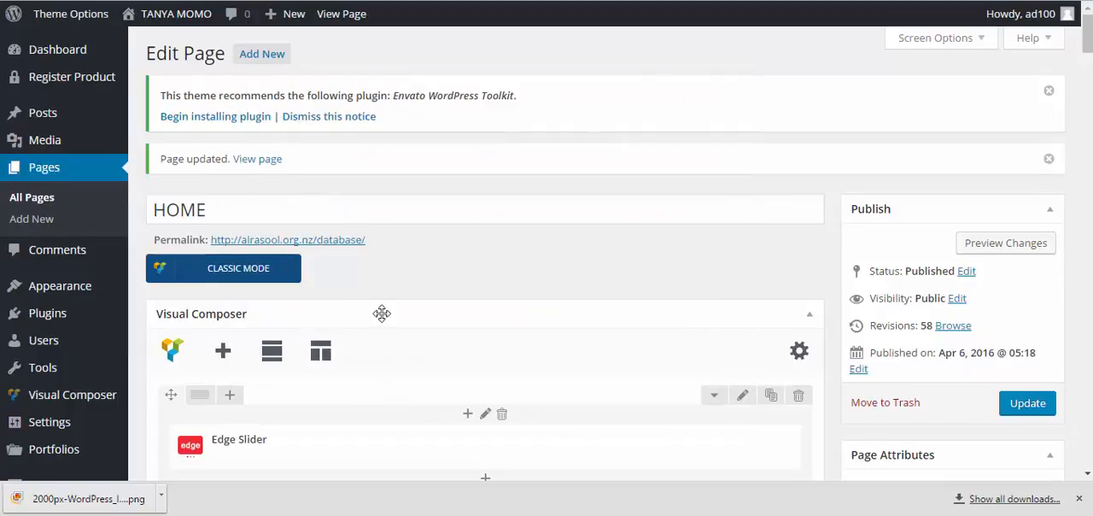
Split the image's row into four equal columns and update the HOME page
scroll(381, 310, "down", 4)
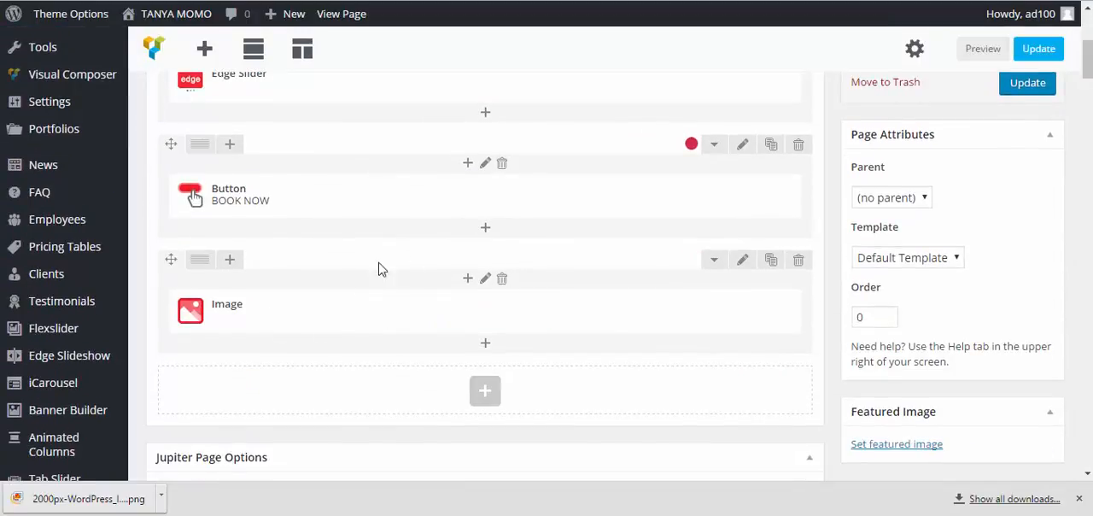
mouse_move(208, 265)
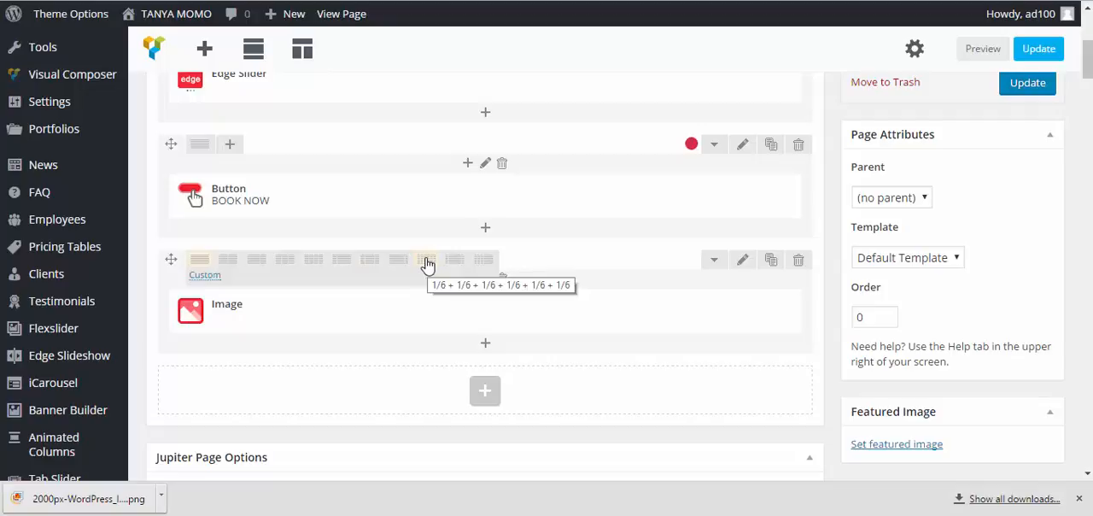
left_click(318, 263)
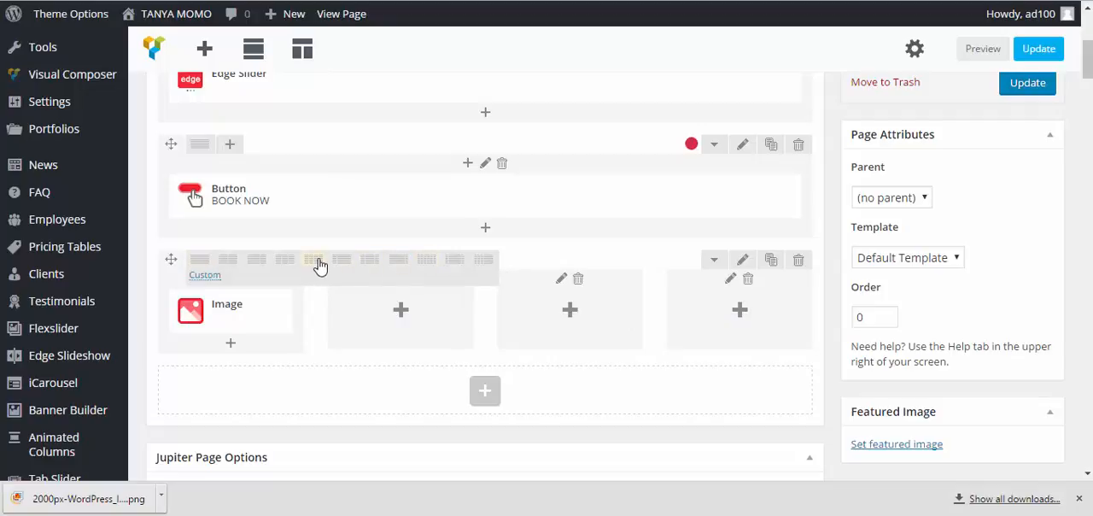
left_click(1039, 51)
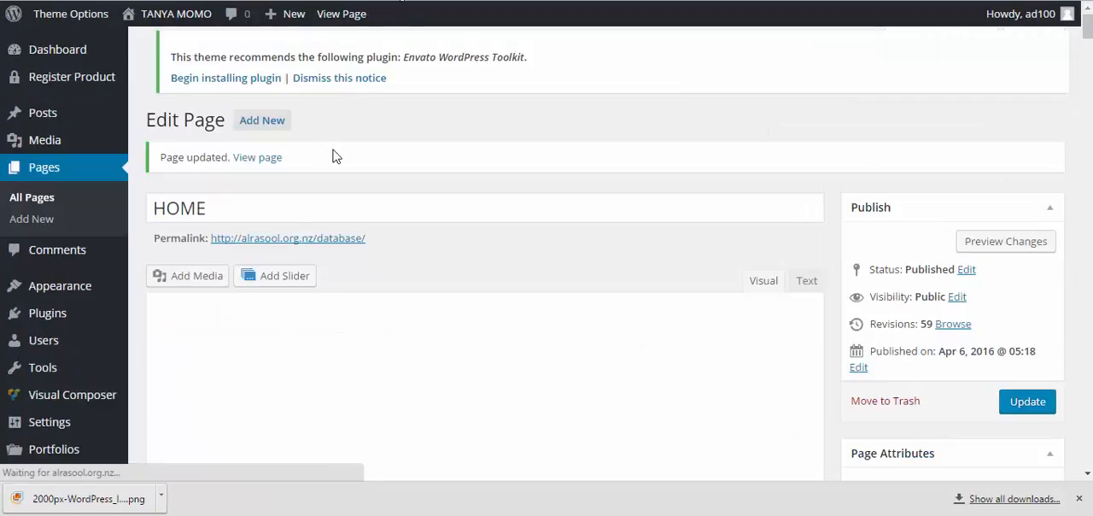
Add an Image element to the second column of the four-column row, searching the elements for "imag"
scroll(347, 142, "down", 8)
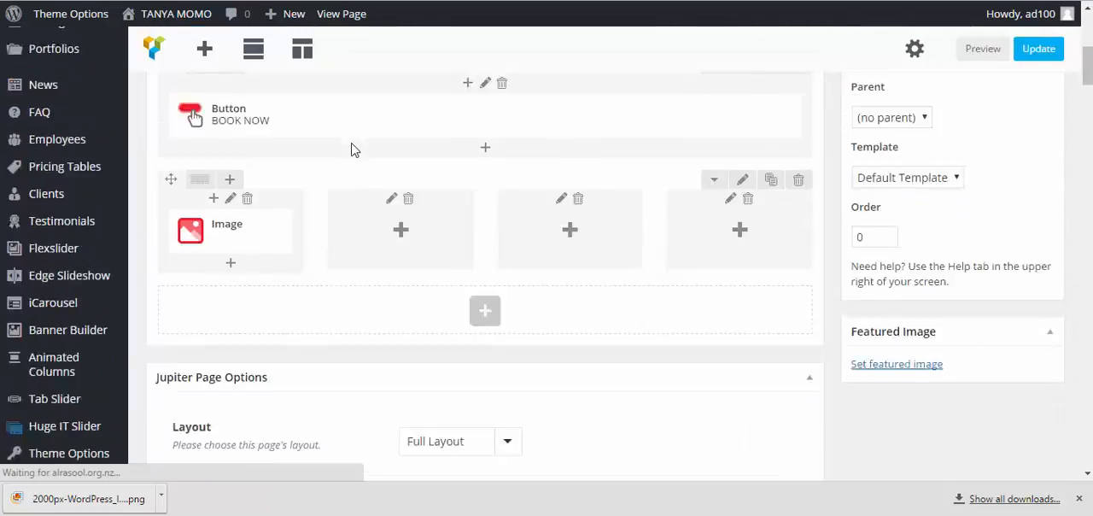
scroll(356, 141, "up", 3)
left_click(397, 166)
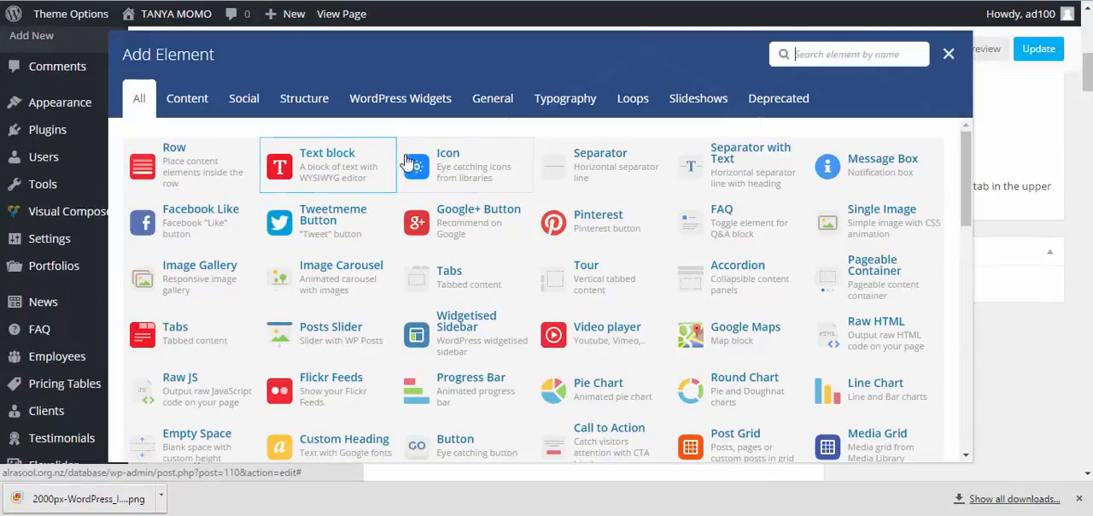
left_click(841, 53)
type("imag")
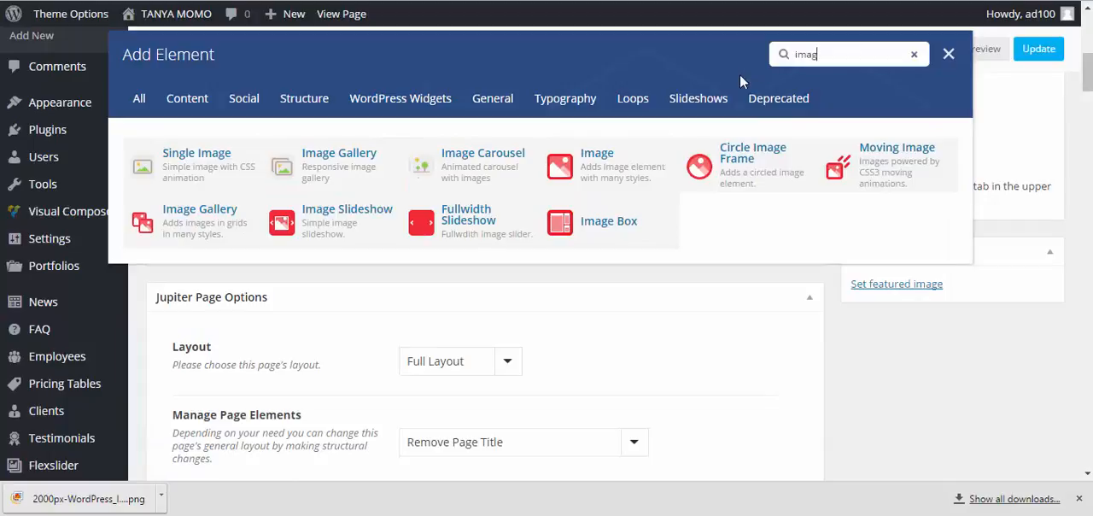
left_click(618, 166)
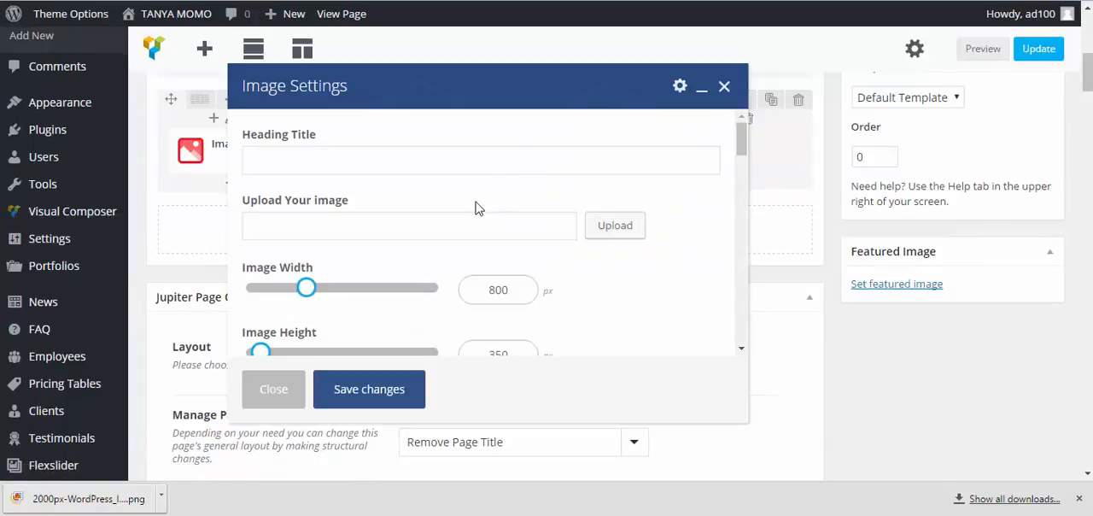
Insert 16.png from the media library as the second column's image
left_click(621, 224)
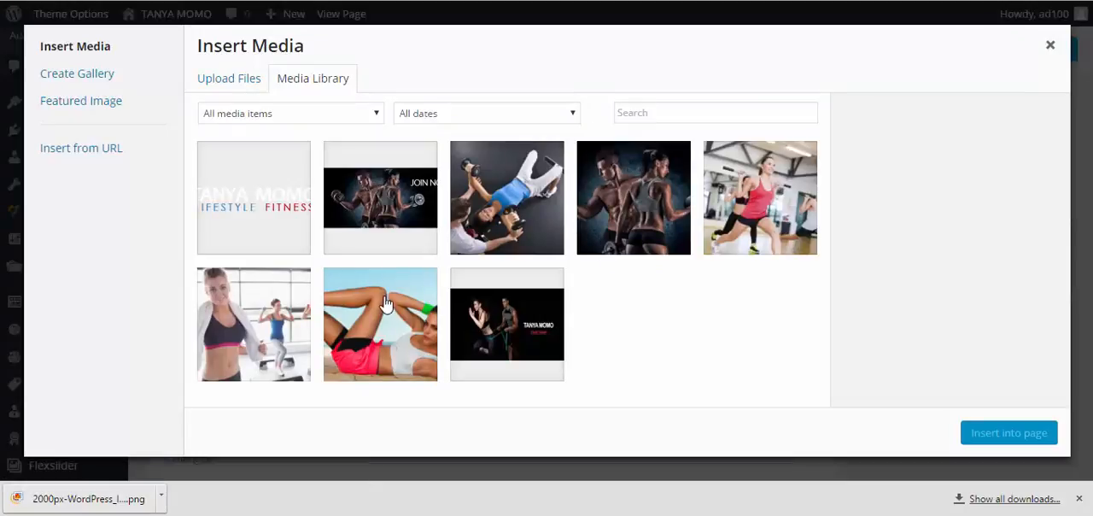
left_click(390, 317)
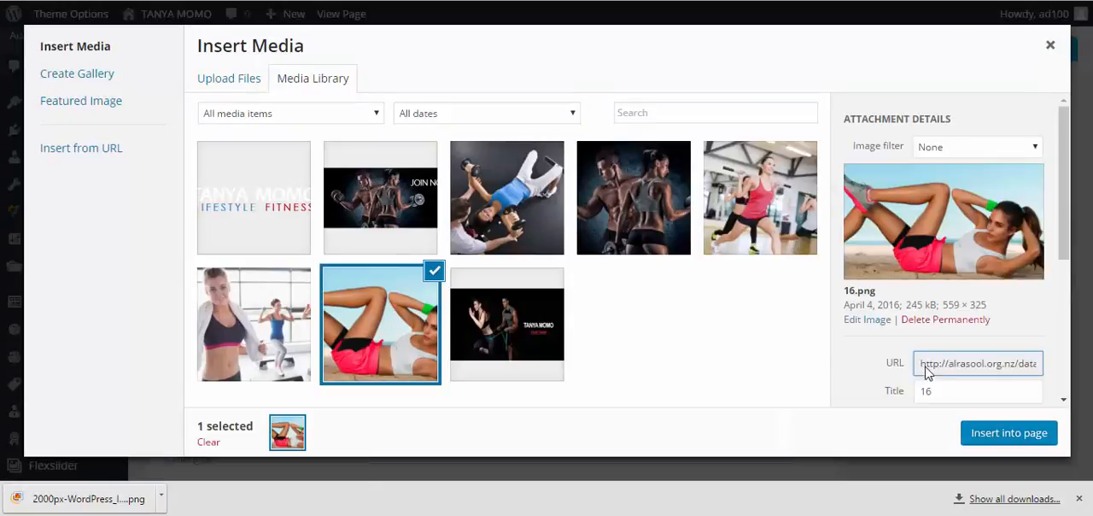
left_click(995, 437)
Enable the Lightbox option for the second column's image
scroll(539, 295, "down", 5)
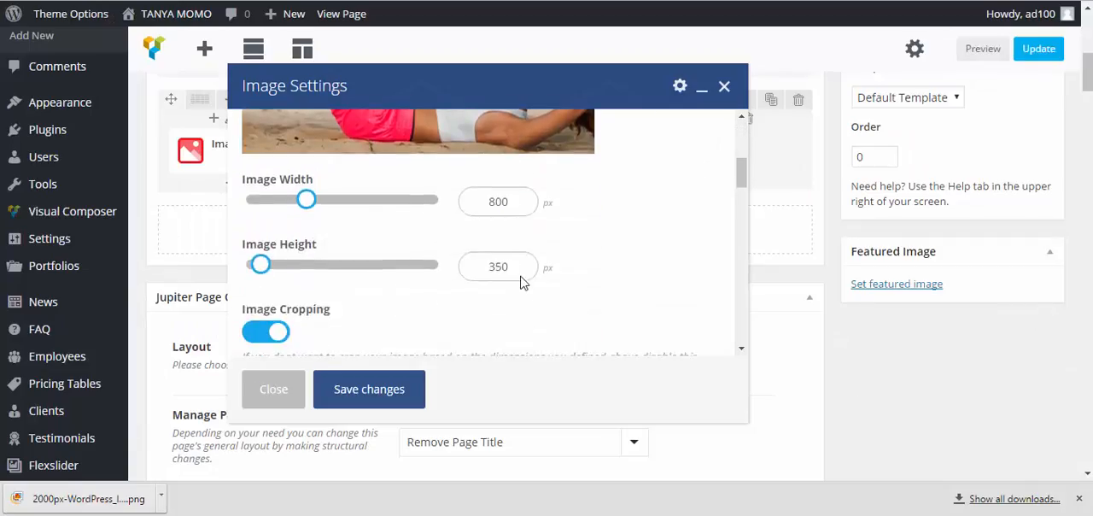
scroll(466, 277, "down", 5)
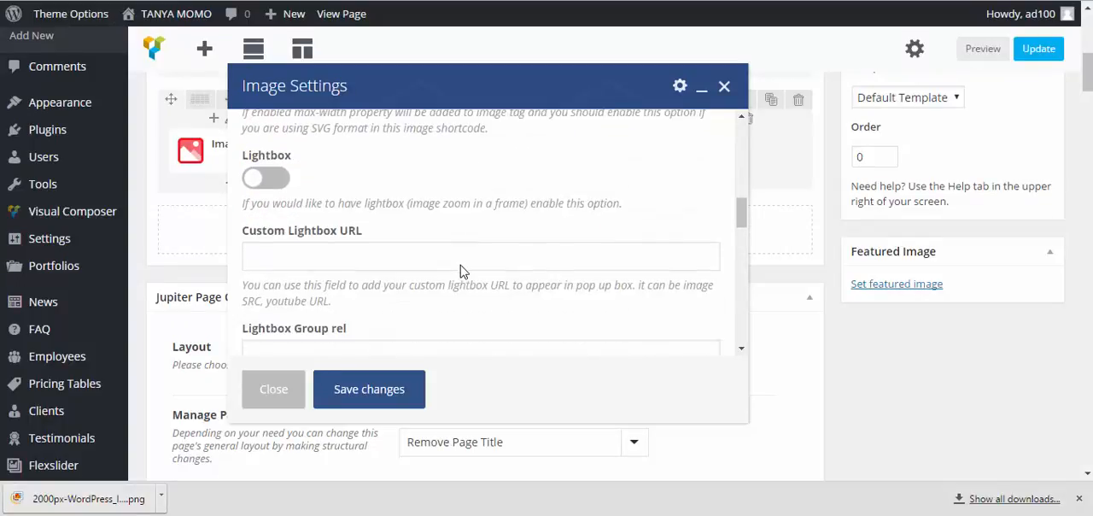
left_click(267, 176)
Set the second column's image caption title to "OUR PROGRSMES"
scroll(316, 213, "down", 5)
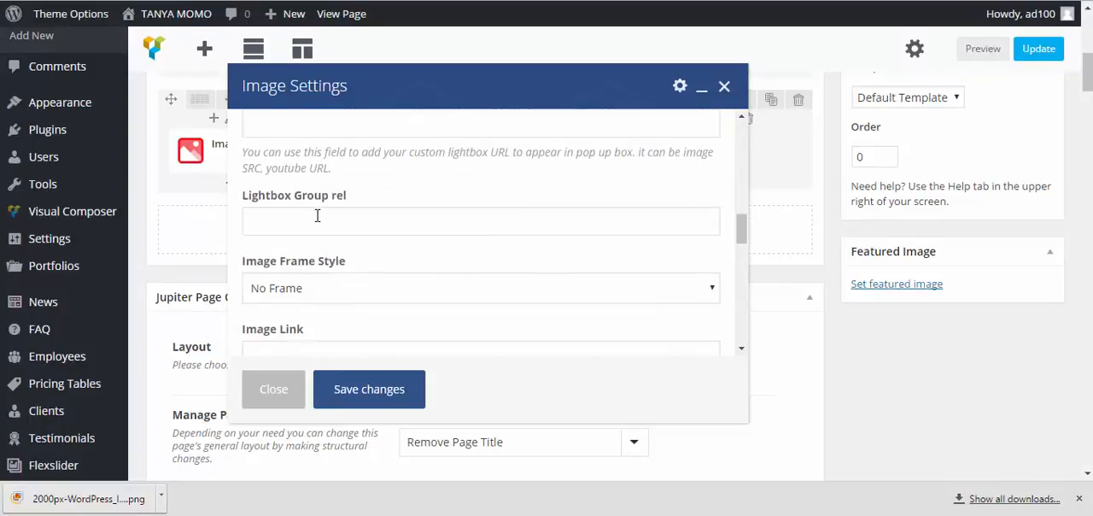
scroll(317, 219, "down", 1)
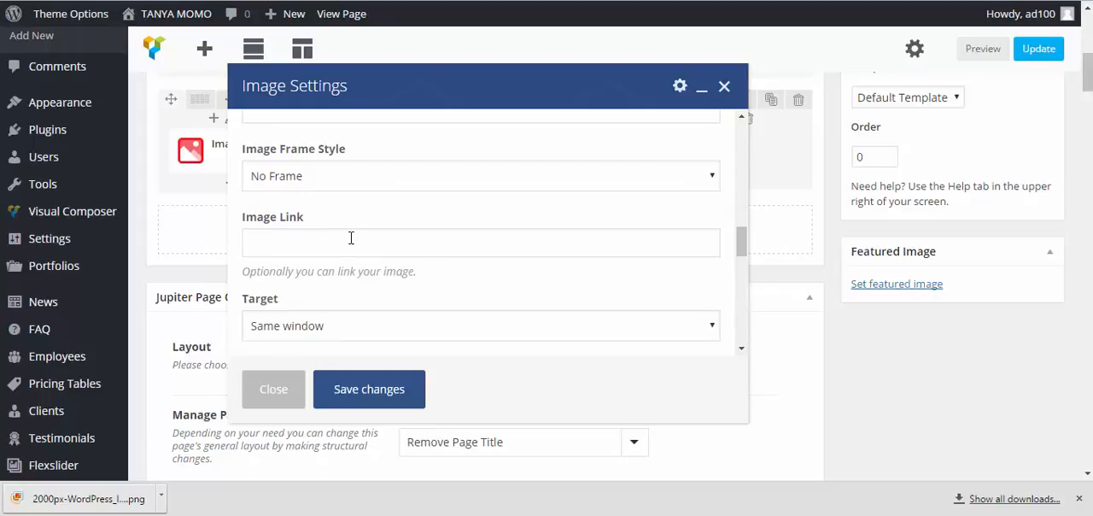
scroll(344, 230, "up", 2)
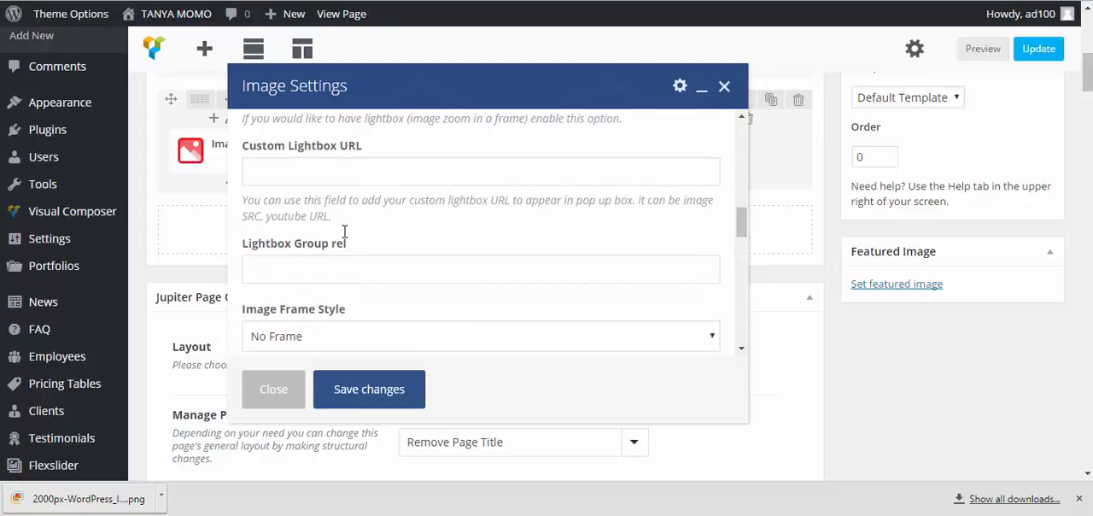
scroll(346, 236, "up", 2)
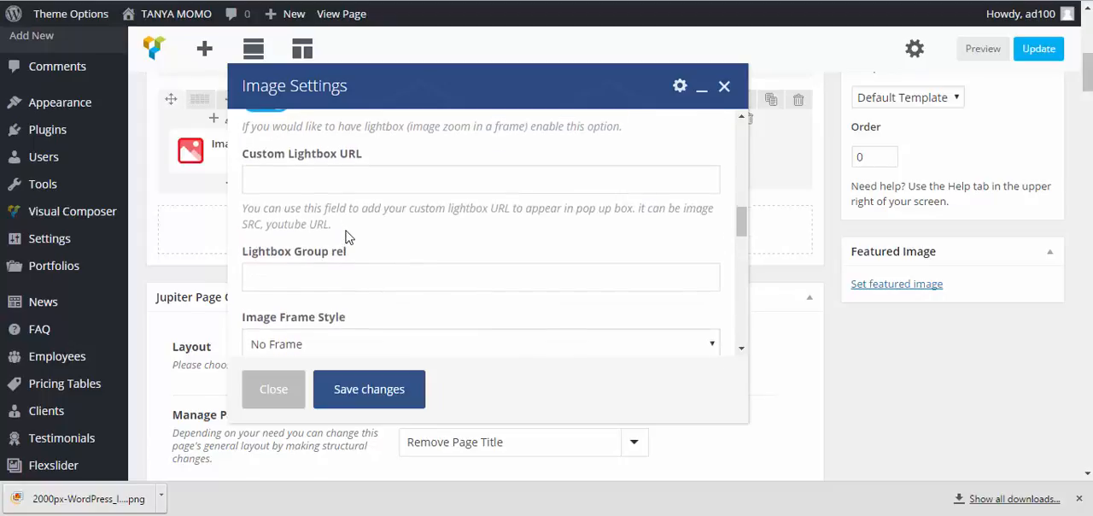
scroll(346, 236, "down", 3)
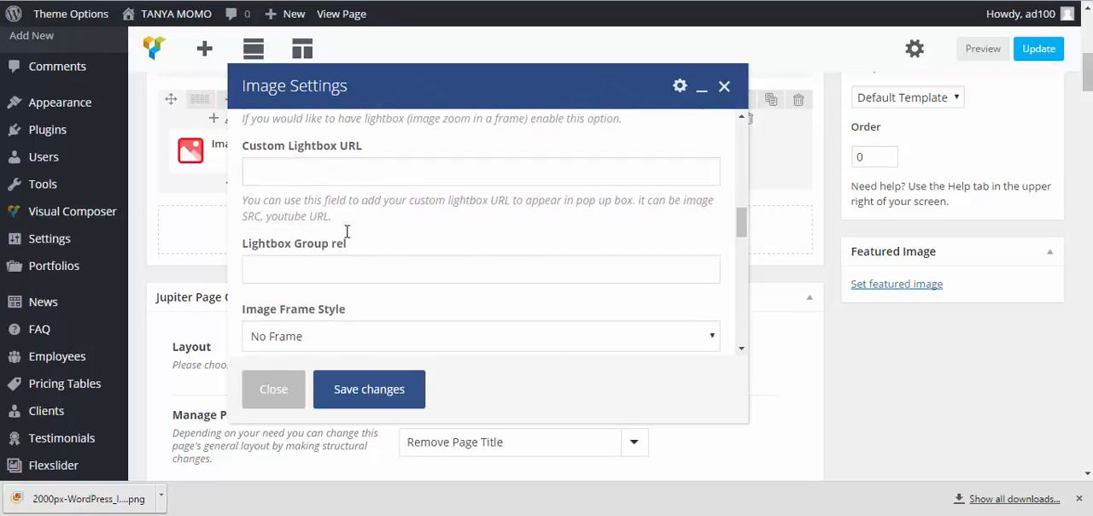
scroll(347, 233, "down", 2)
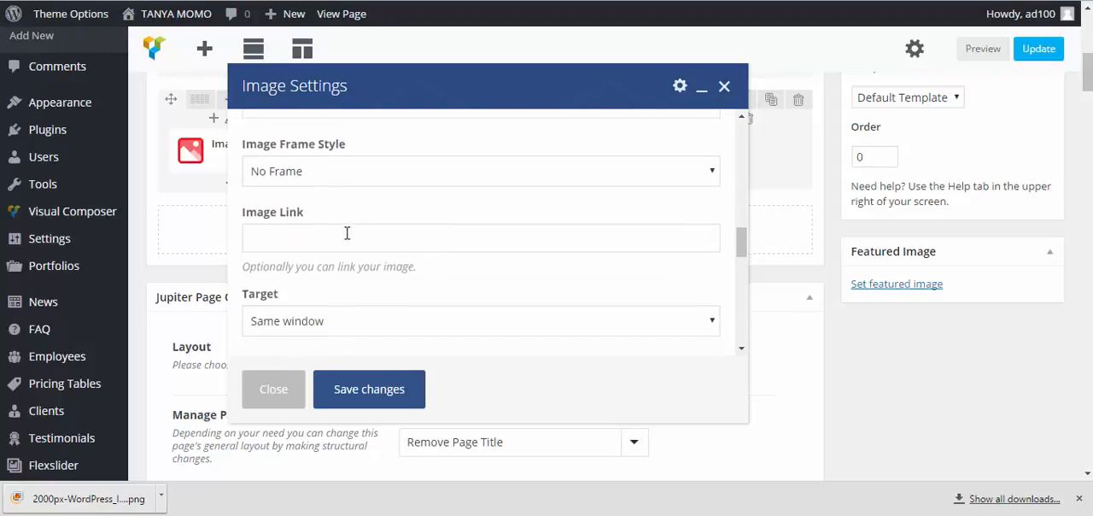
left_click(351, 229)
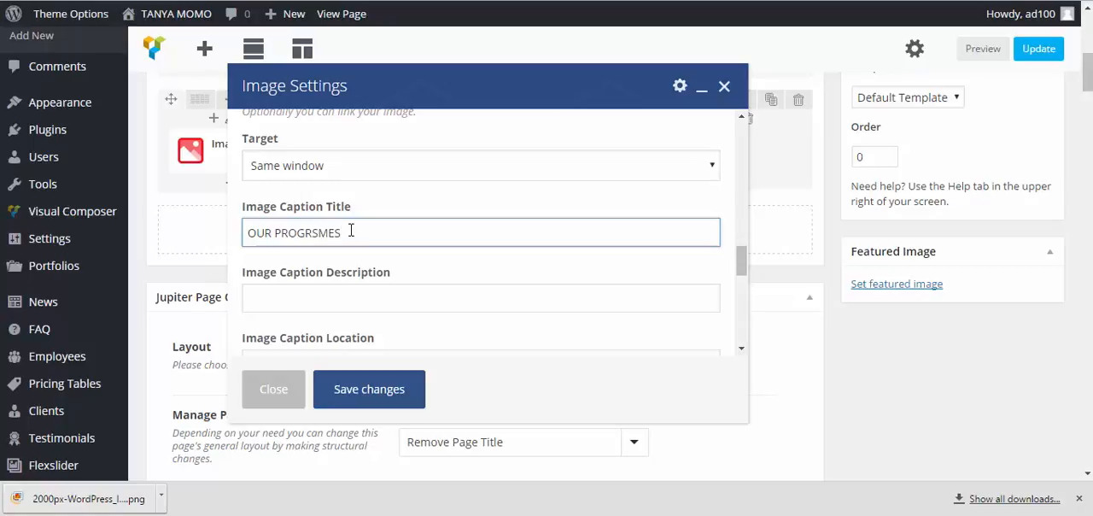
Paste the copied success story text as the second image's caption description and save the image settings
left_click(367, 290)
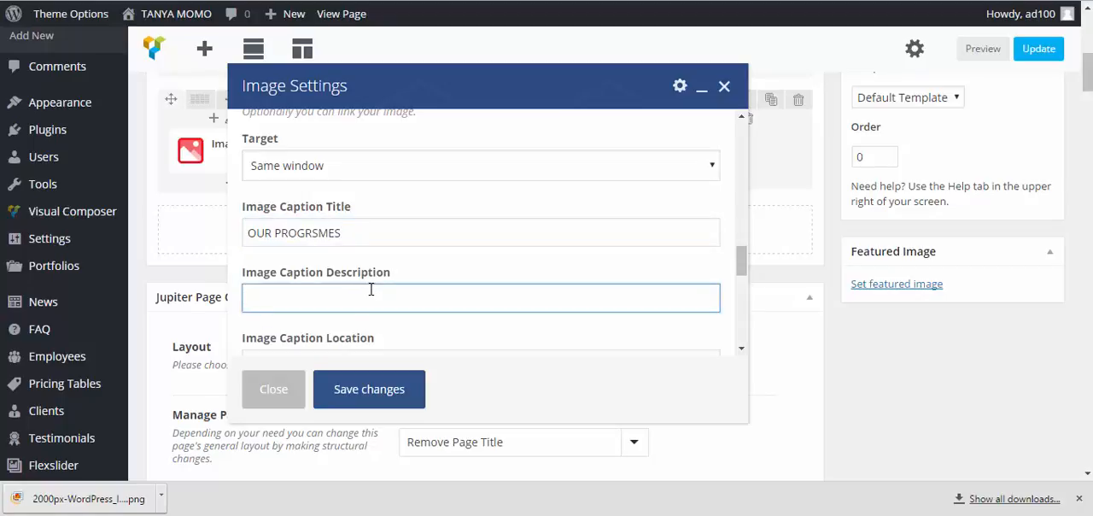
type("as a revenue services specialist, she continued to hit the drive-through five nights a week.")
left_click(389, 402)
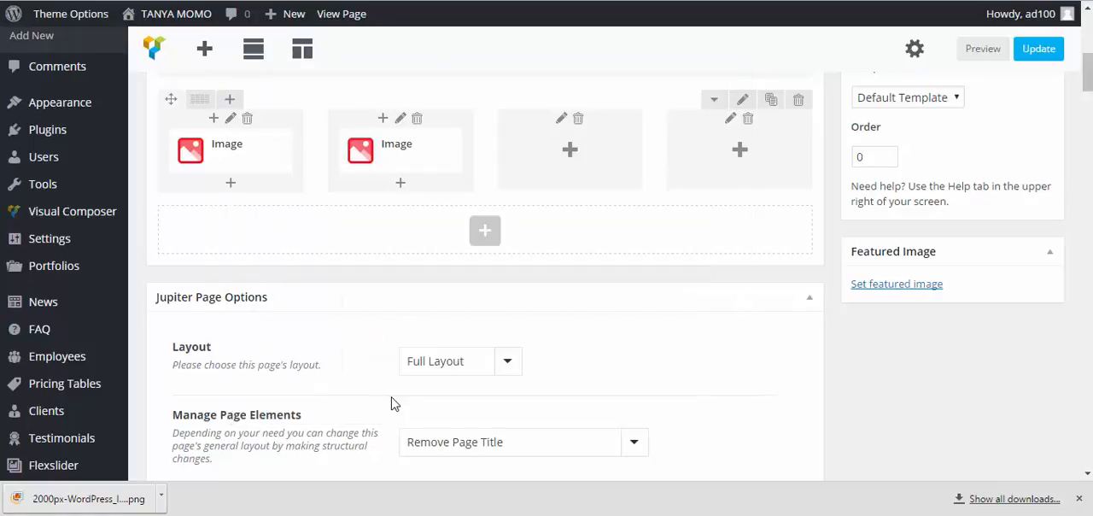
Add an Image element to the third column of the row, searching the elements for "imag"
left_click(570, 156)
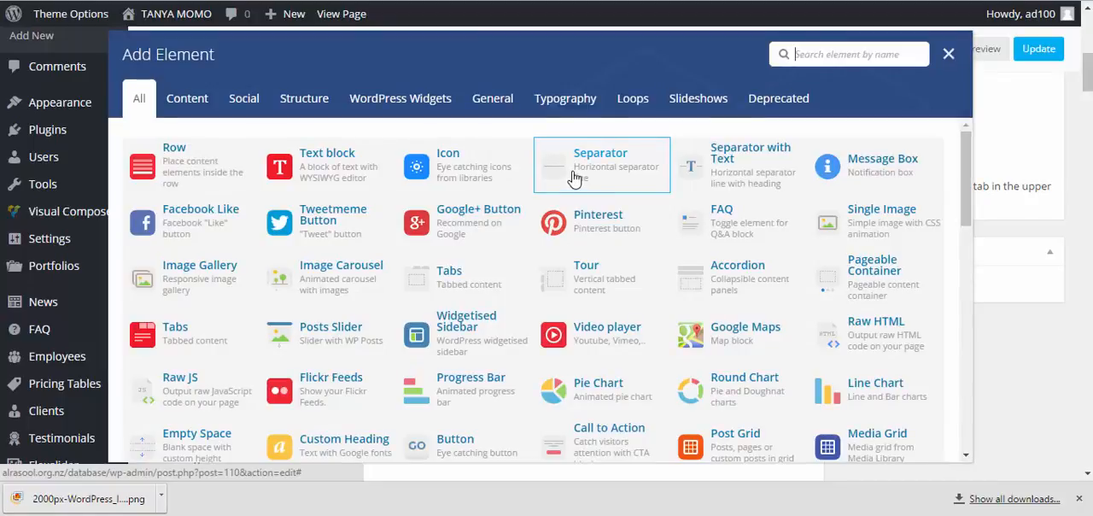
left_click(821, 49)
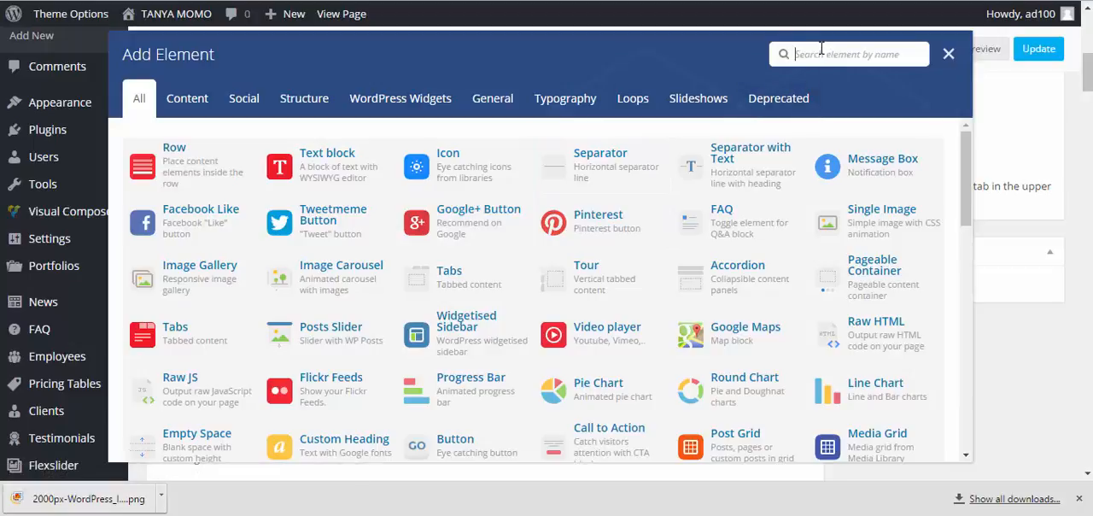
type("imag")
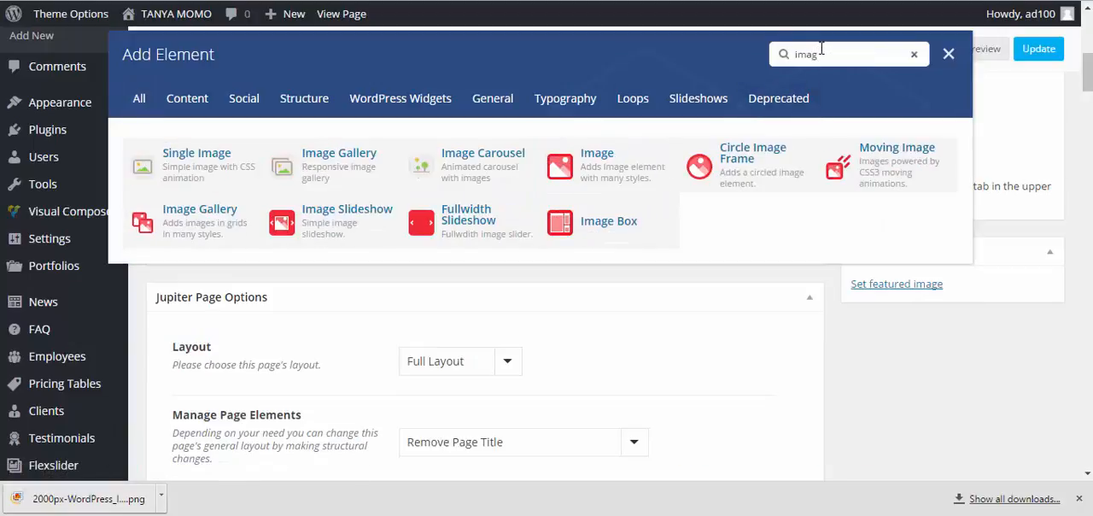
left_click(593, 163)
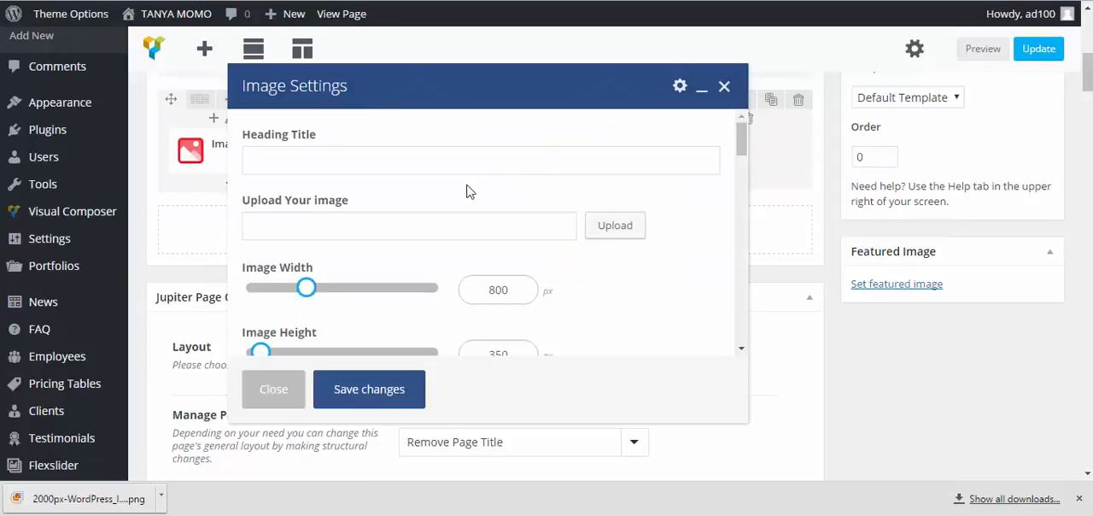
Insert indoor-workout.jpg from the media library as the third column's image
left_click(615, 229)
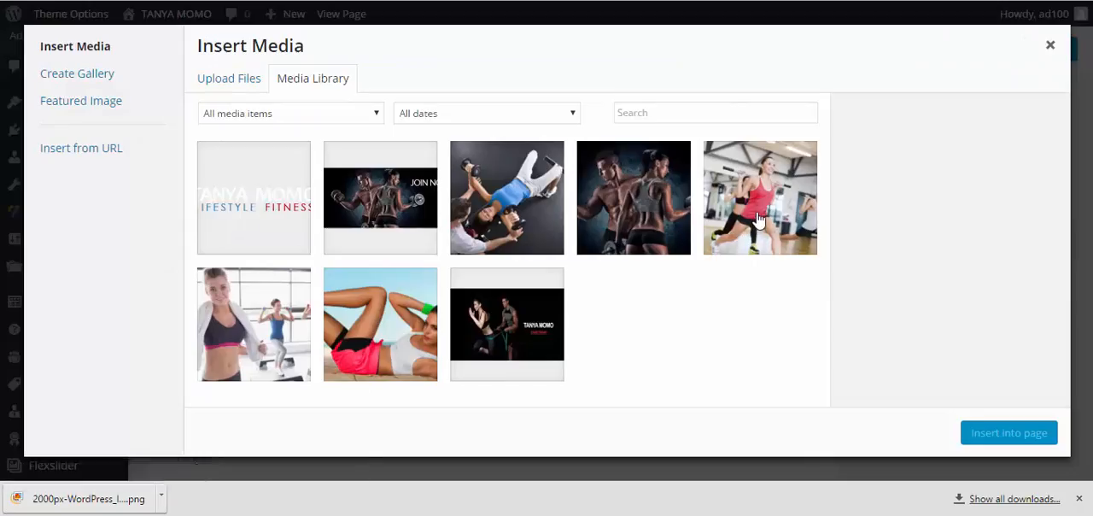
left_click(757, 220)
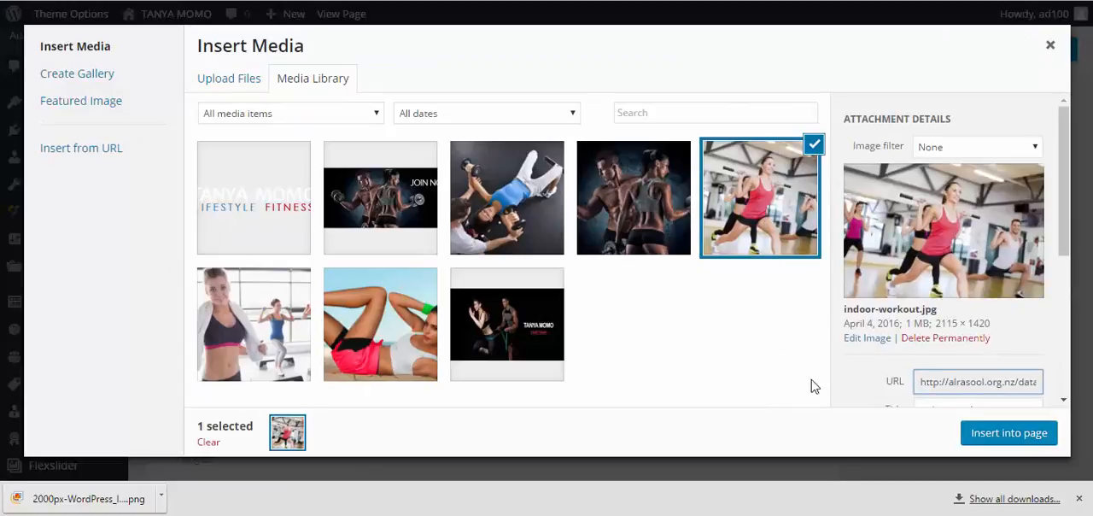
left_click(1008, 433)
Enable the Lightbox option for the third column's image
scroll(594, 284, "down", 1)
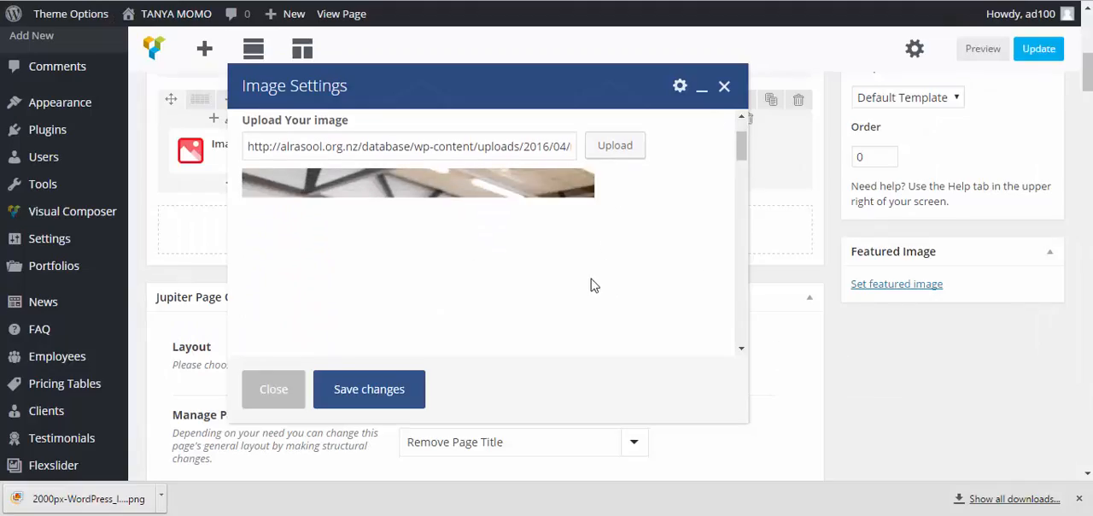
scroll(590, 284, "down", 3)
scroll(506, 274, "down", 2)
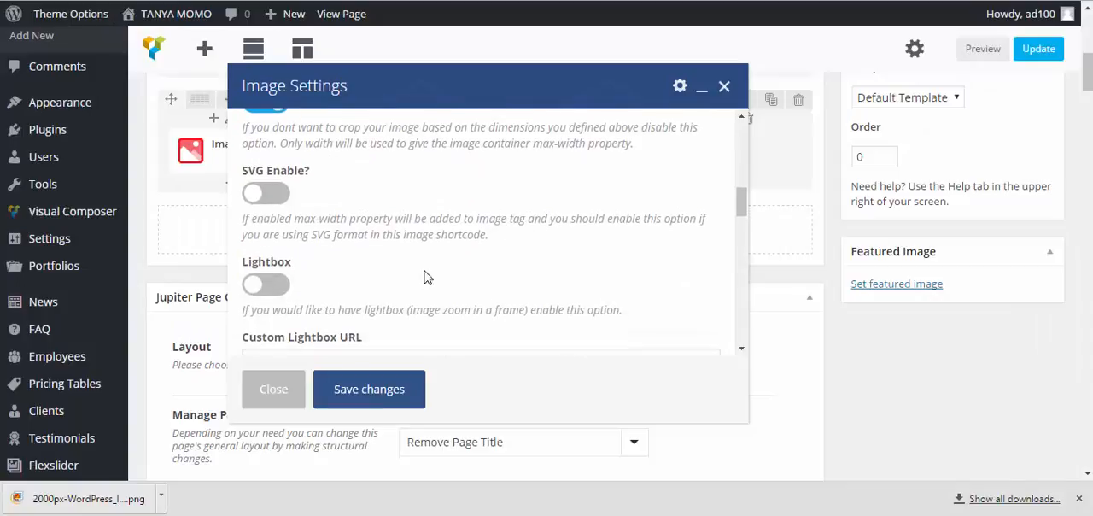
left_click(268, 285)
Set the third image's caption title to "ONE V ONE SESSIONS" and paste the copied success story text as its caption description
scroll(361, 271, "down", 3)
scroll(361, 271, "up", 2)
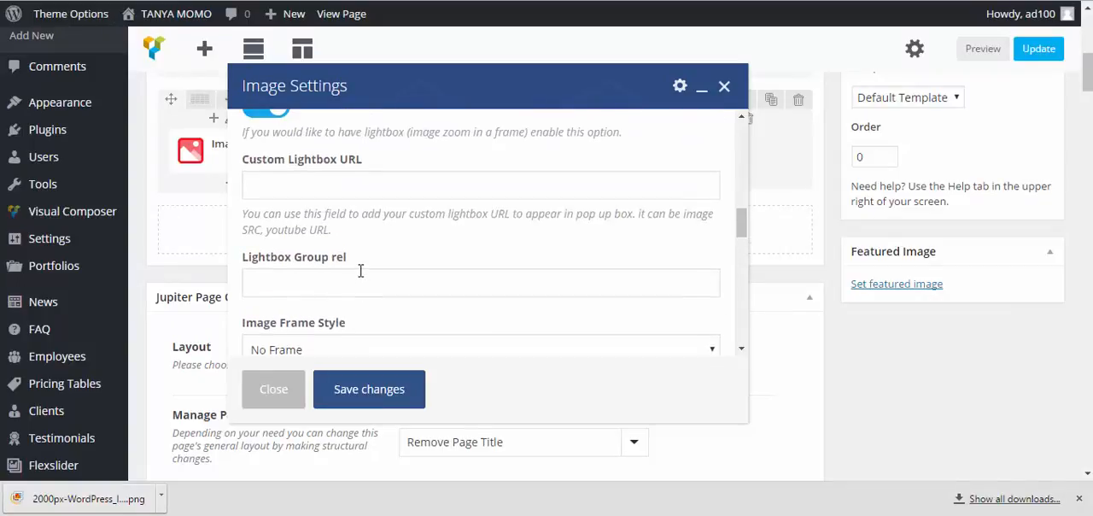
scroll(359, 271, "down", 3)
scroll(359, 270, "down", 5)
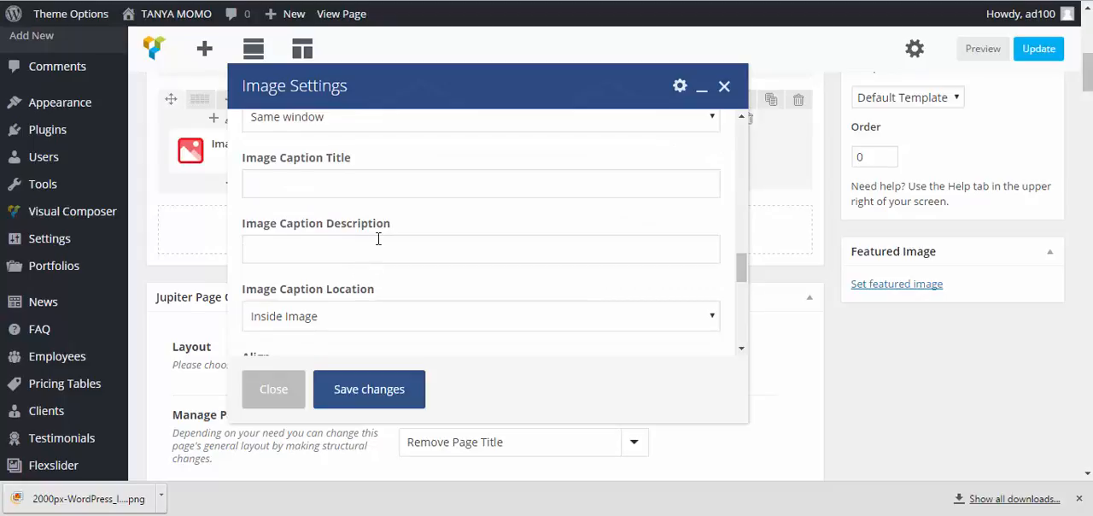
scroll(378, 238, "down", 2)
scroll(378, 239, "up", 2)
left_click(380, 182)
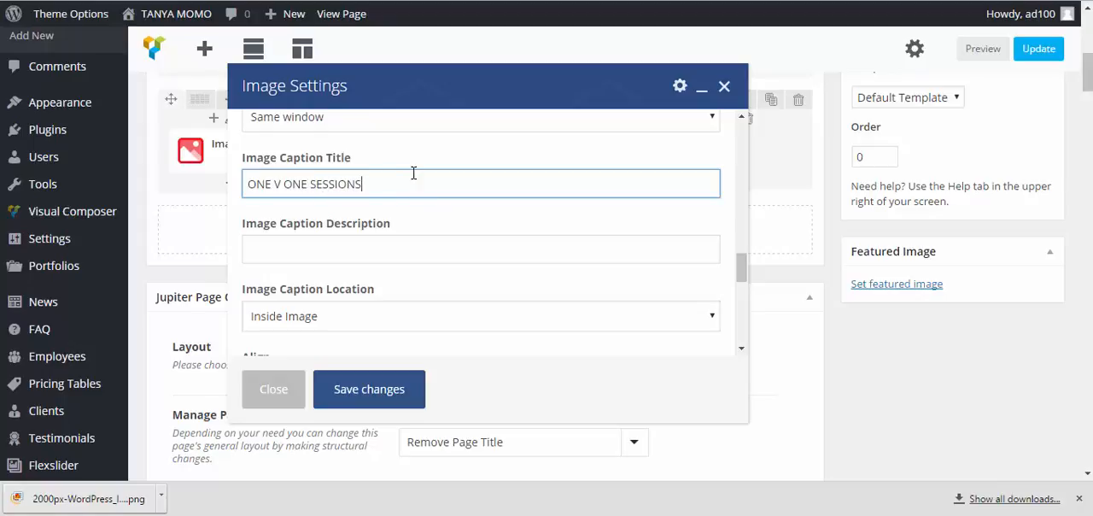
left_click(392, 247)
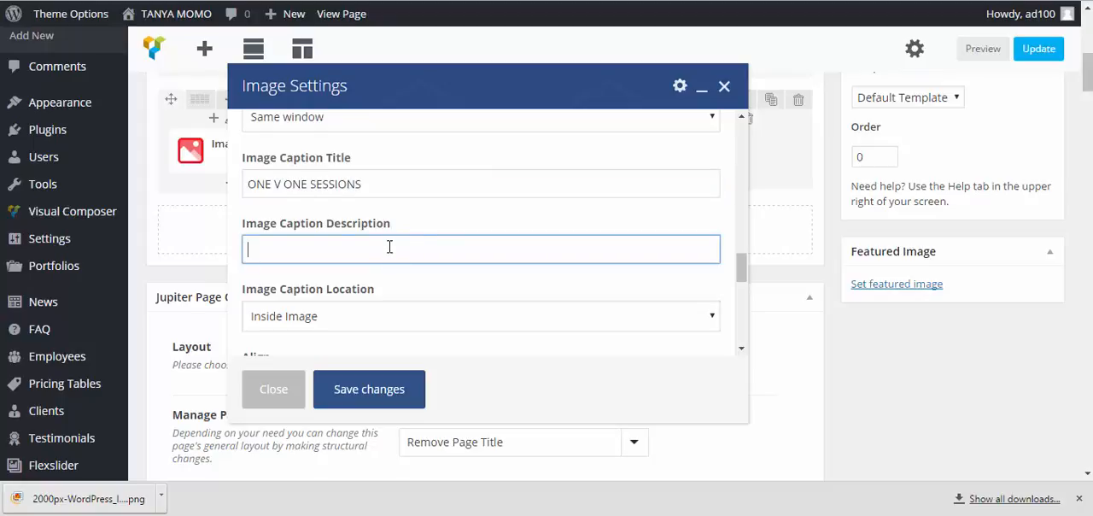
key("ctrl+v")
Set the third image's caption location to Outside Image and save the image settings
scroll(394, 256, "down", 1)
left_click(373, 245)
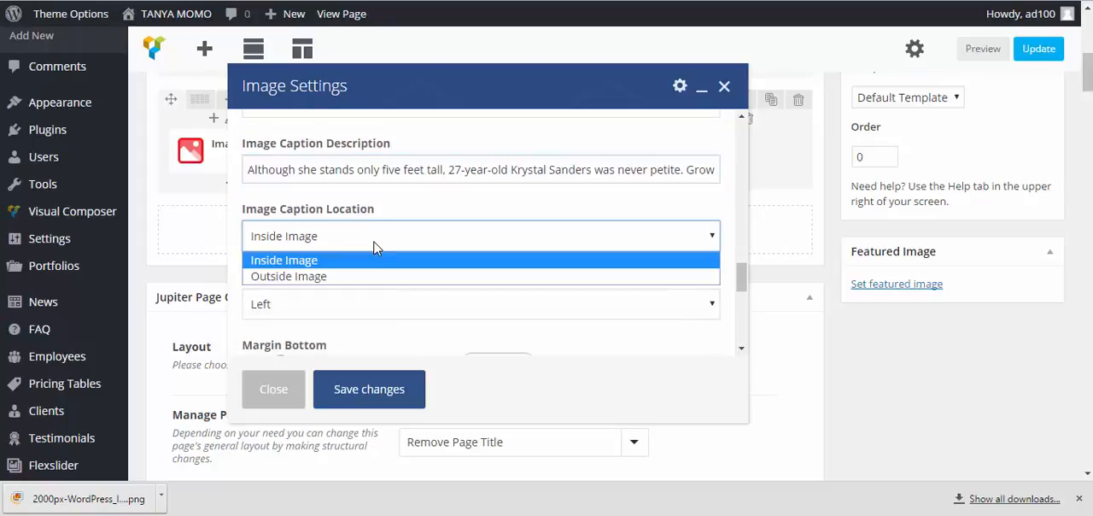
left_click(339, 278)
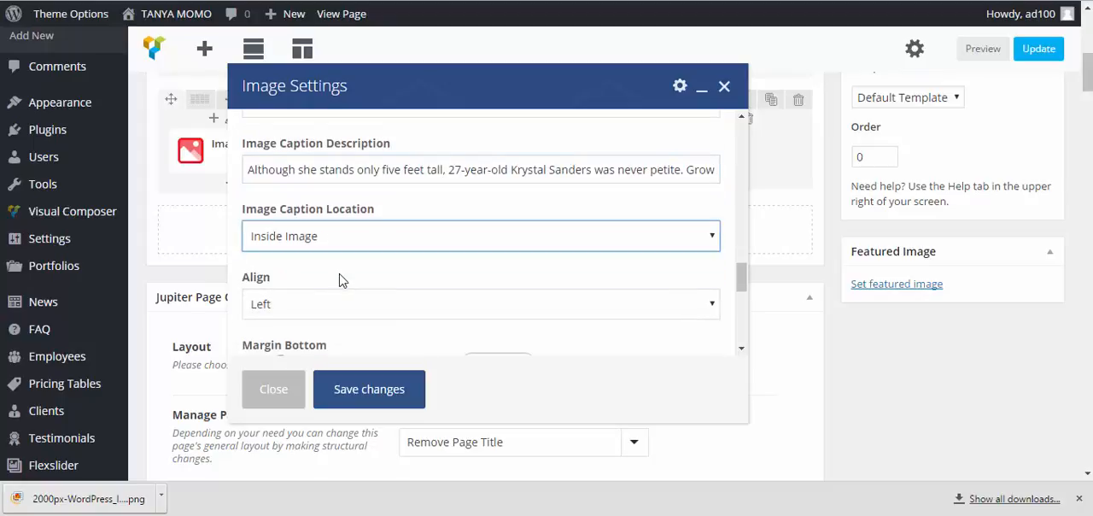
left_click(367, 391)
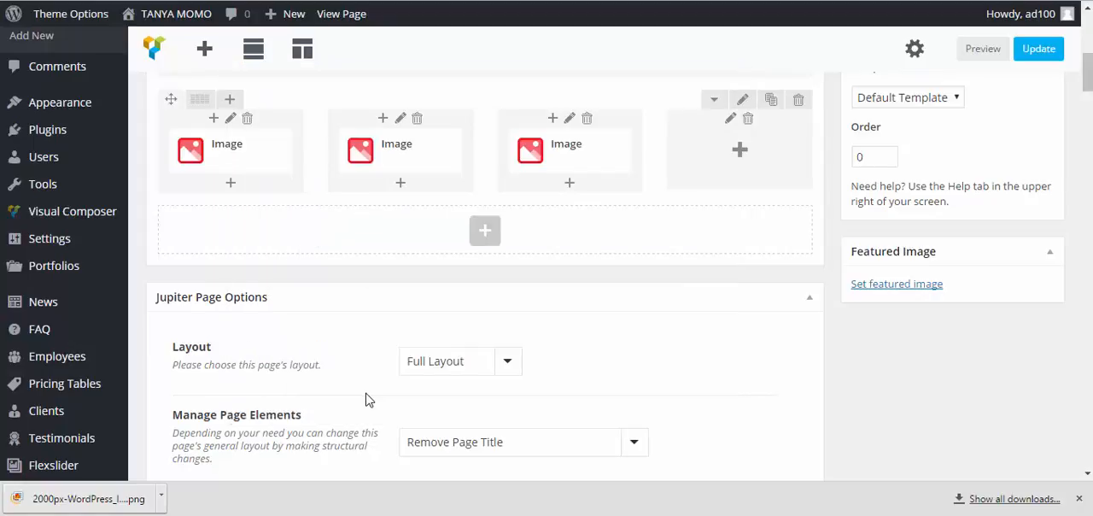
Set the second column image's caption location to Outside Image and save its settings
left_click(404, 154)
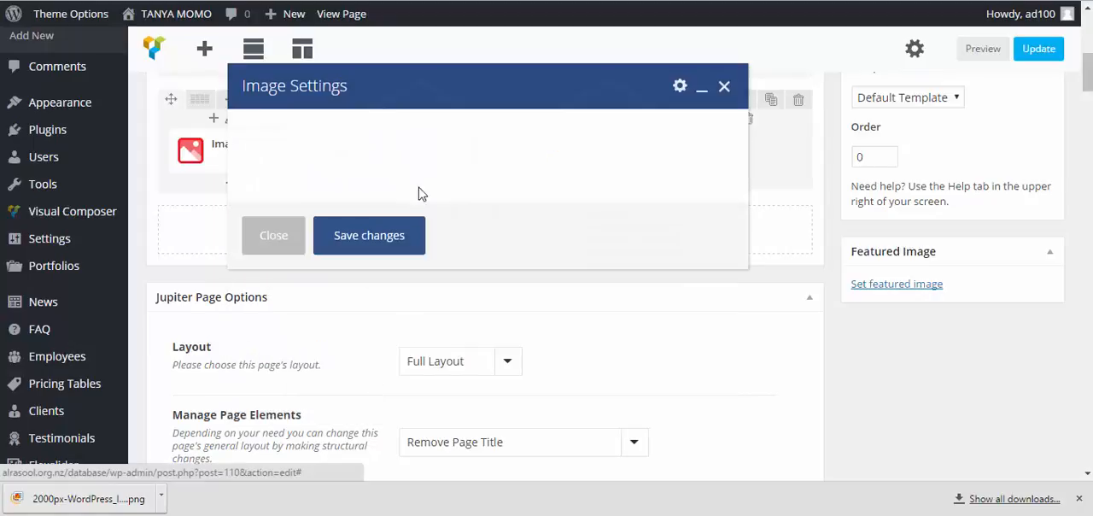
scroll(456, 244, "down", 10)
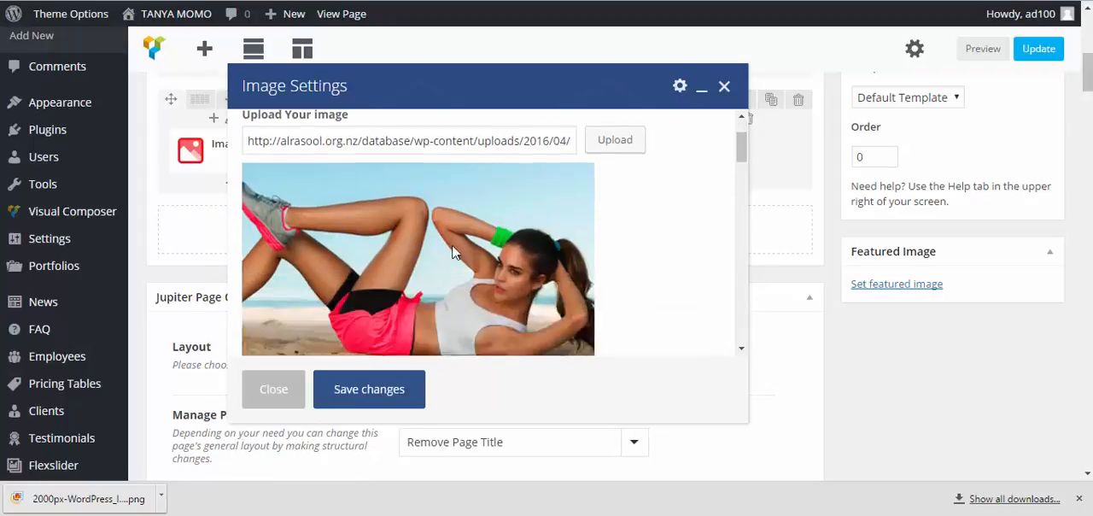
scroll(414, 245, "down", 8)
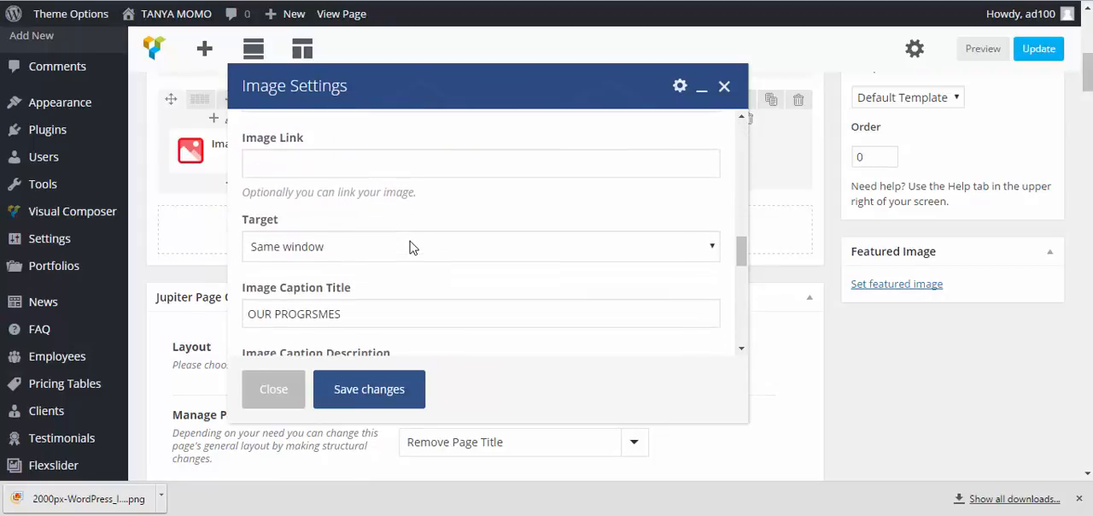
scroll(411, 244, "down", 3)
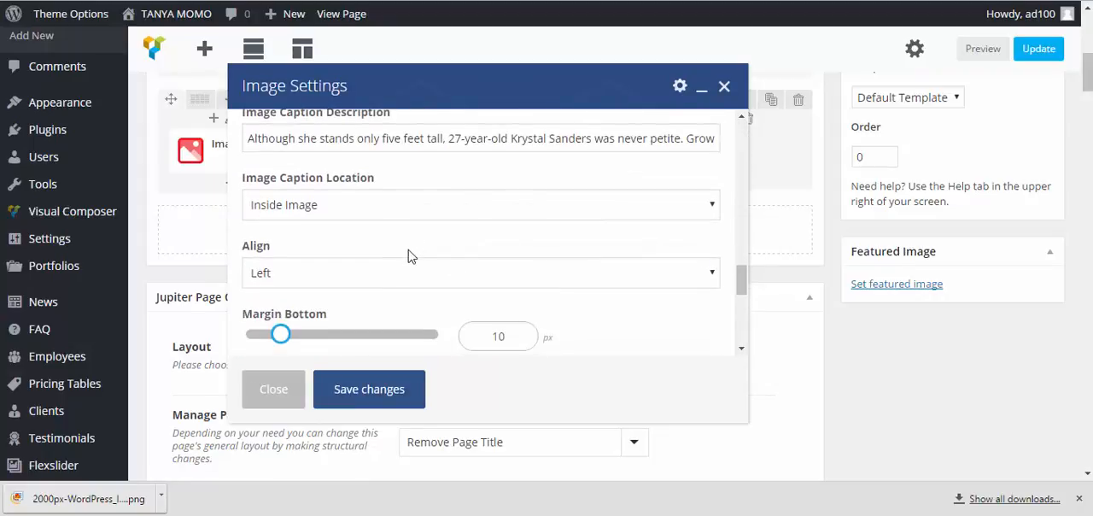
left_click(396, 209)
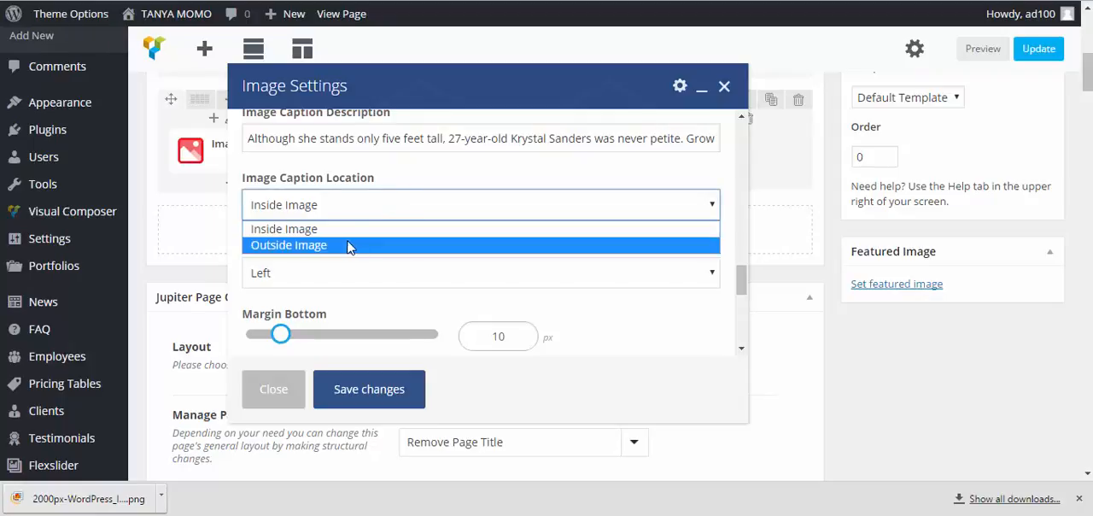
left_click(350, 245)
left_click(380, 389)
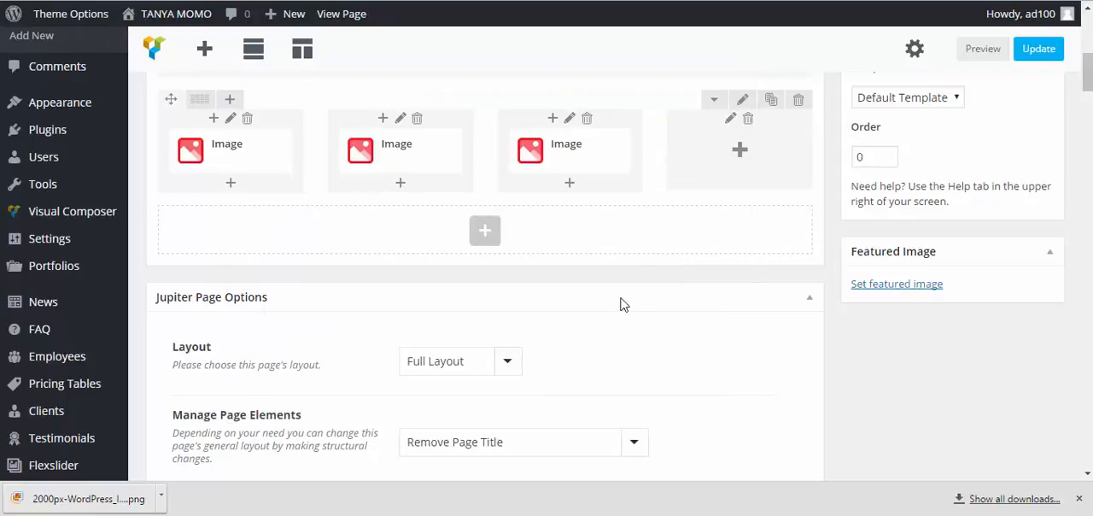
Add an Image element to the empty fourth column and insert the library photo of the woman in blue lying with dumbbells
left_click(740, 152)
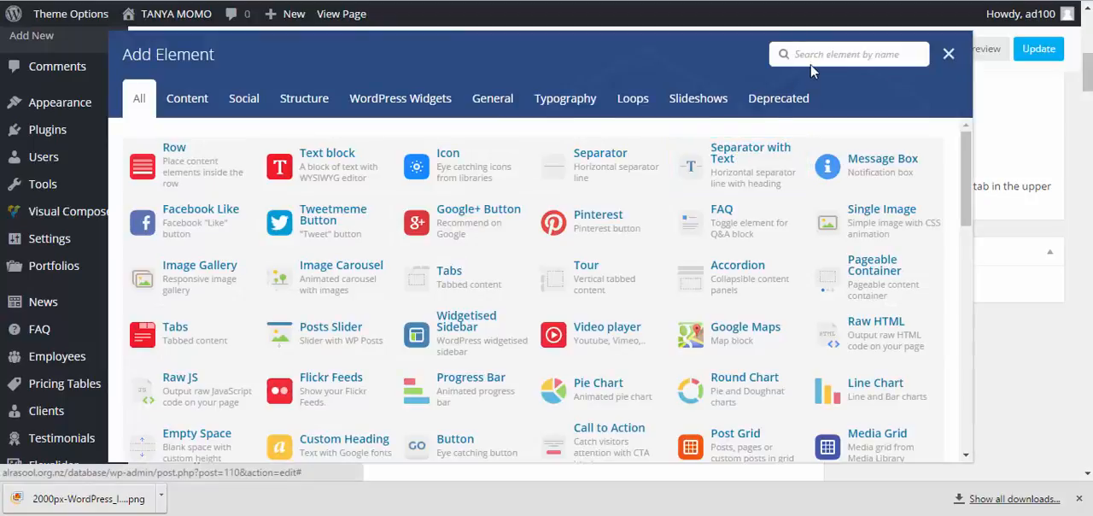
type("imag")
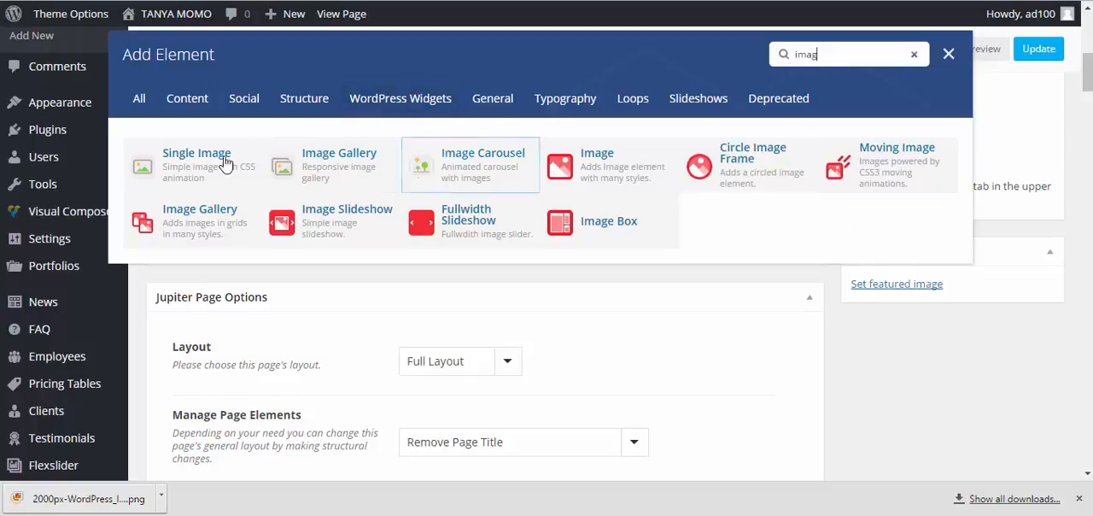
left_click(602, 175)
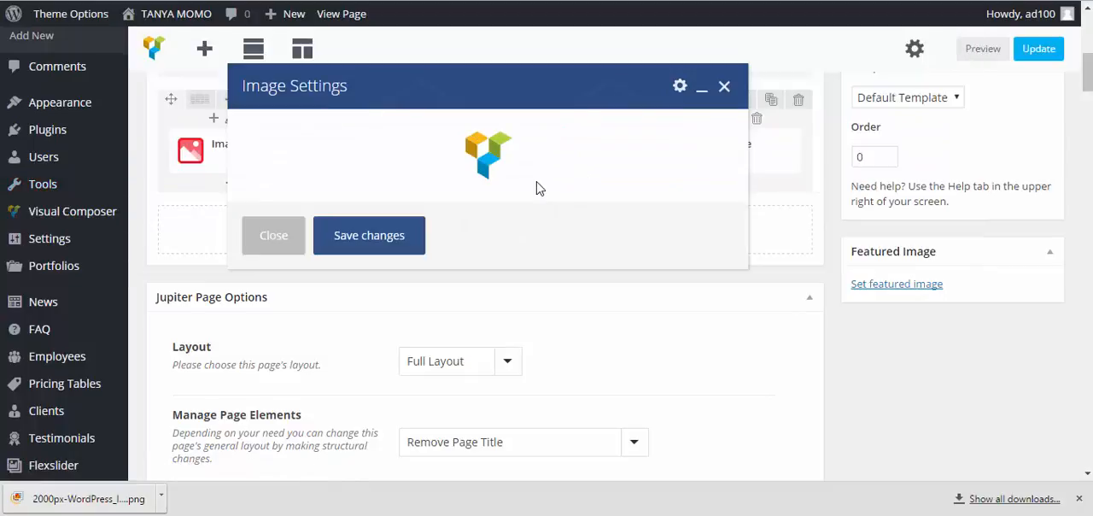
left_click(606, 225)
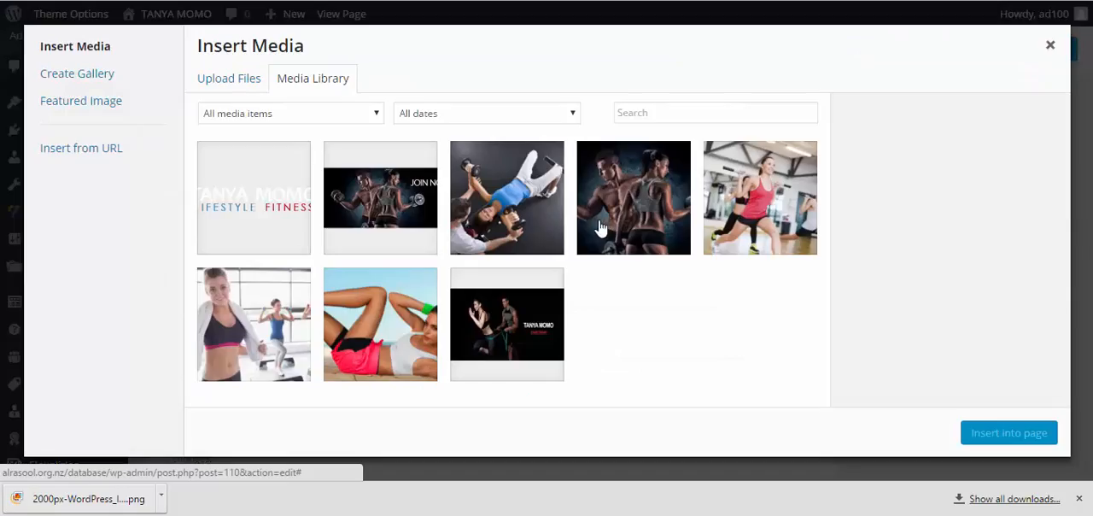
left_click(773, 214)
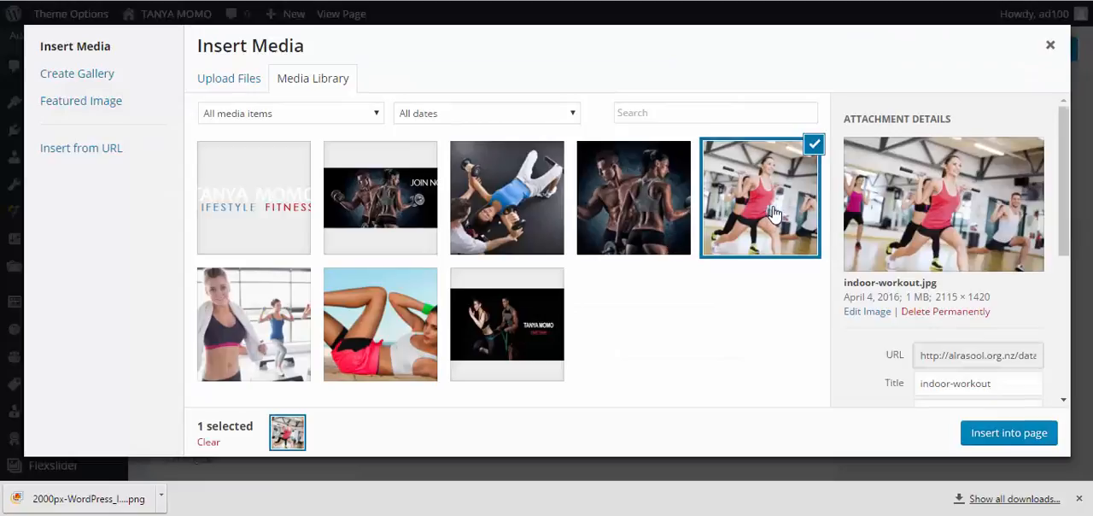
left_click(475, 210)
left_click(986, 434)
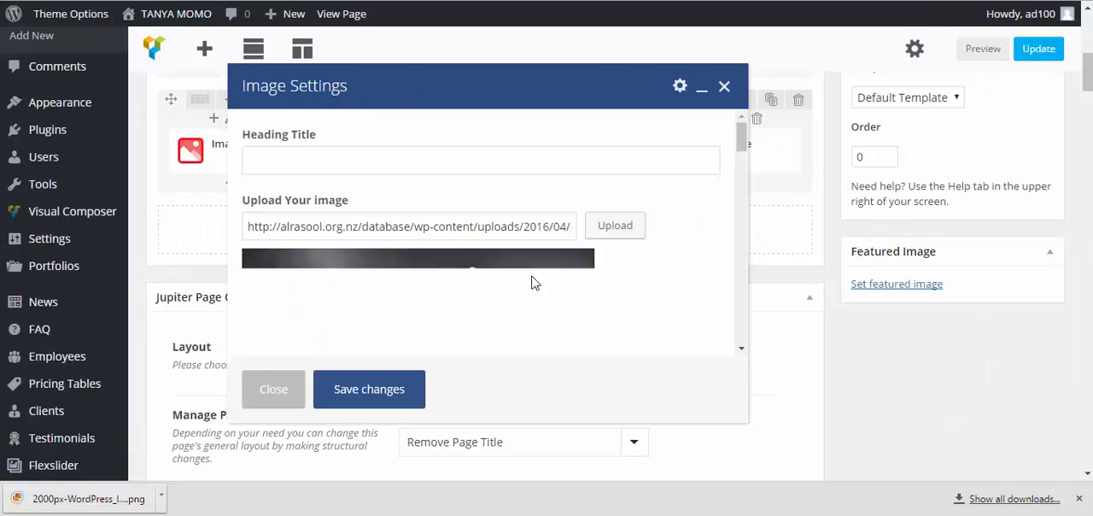
Enable the Lightbox option for the fourth column's image
scroll(496, 254, "down", 5)
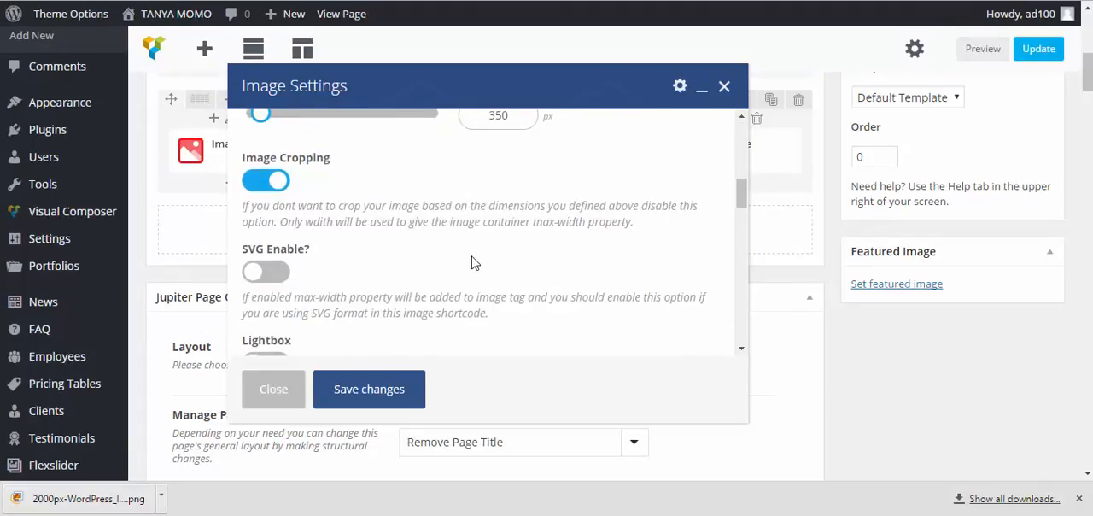
scroll(479, 259, "down", 3)
scroll(470, 261, "up", 1)
left_click(265, 204)
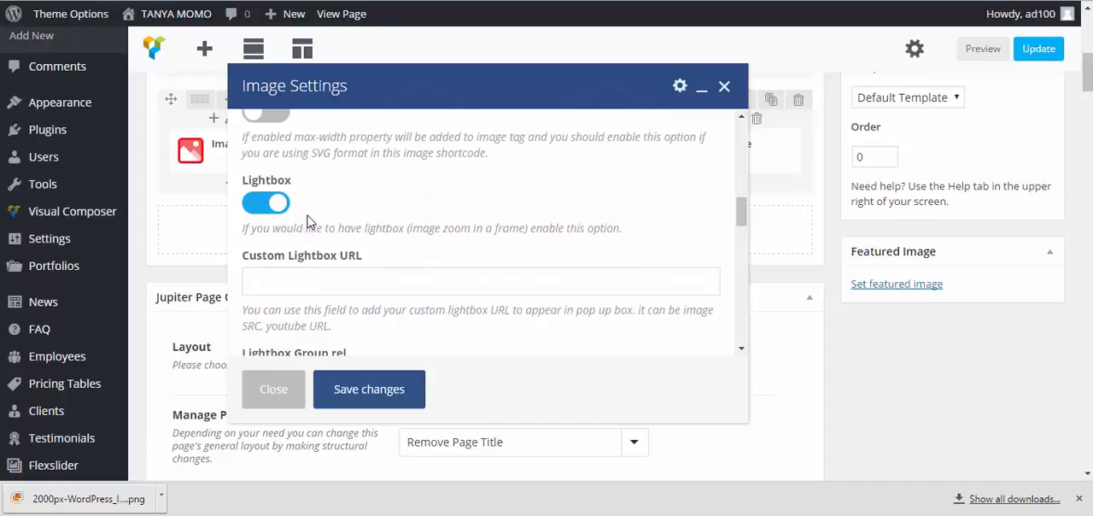
Set the fourth image's caption title to "GOALS" and paste the copied success story text as its caption description
scroll(309, 223, "down", 3)
scroll(309, 226, "up", 1)
scroll(309, 226, "down", 3)
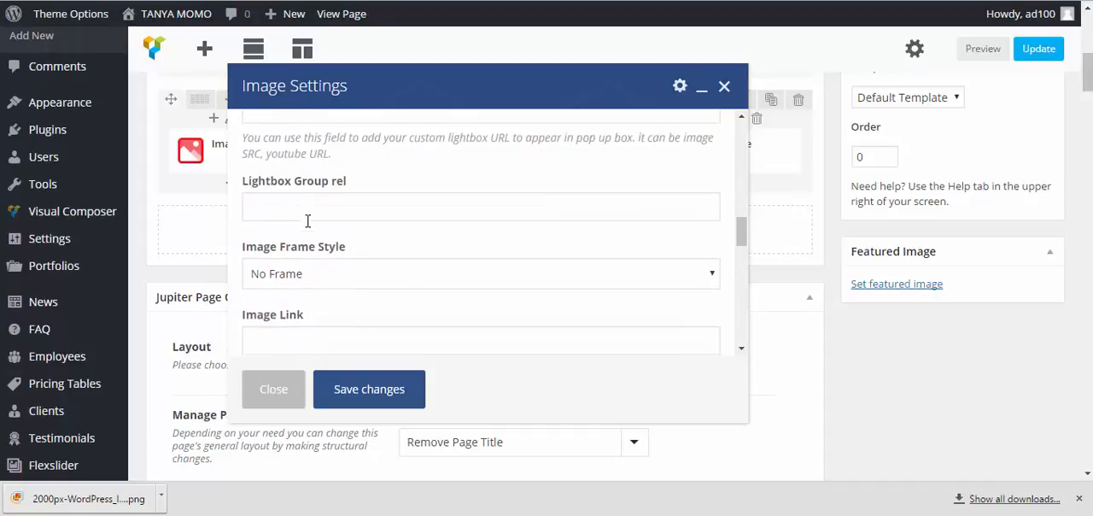
scroll(309, 229, "down", 2)
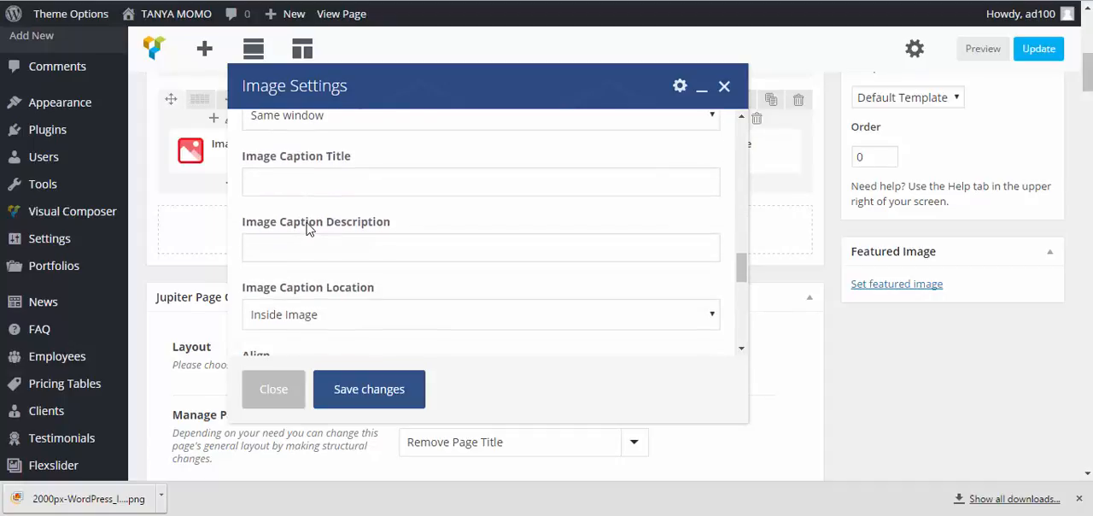
left_click(309, 189)
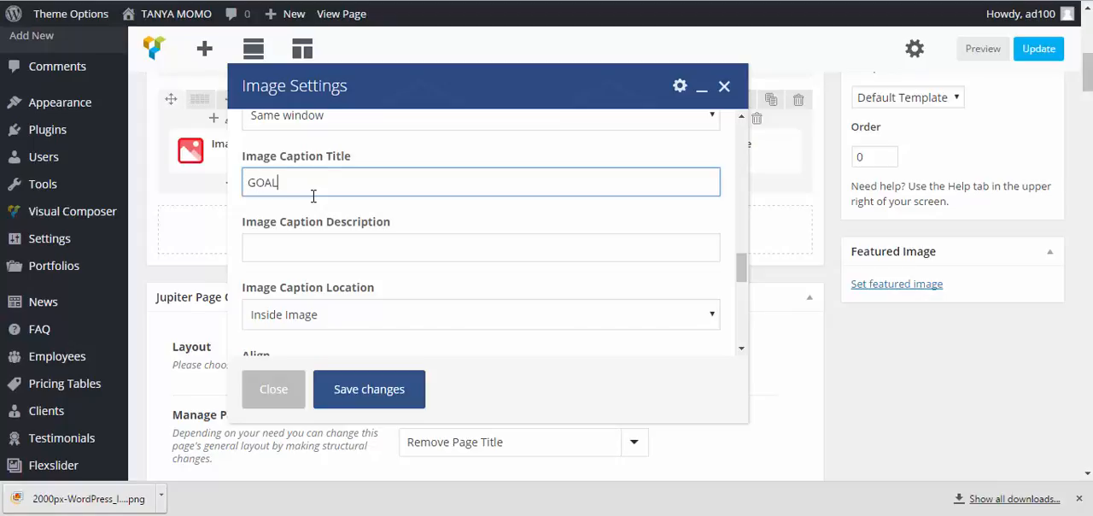
left_click(334, 247)
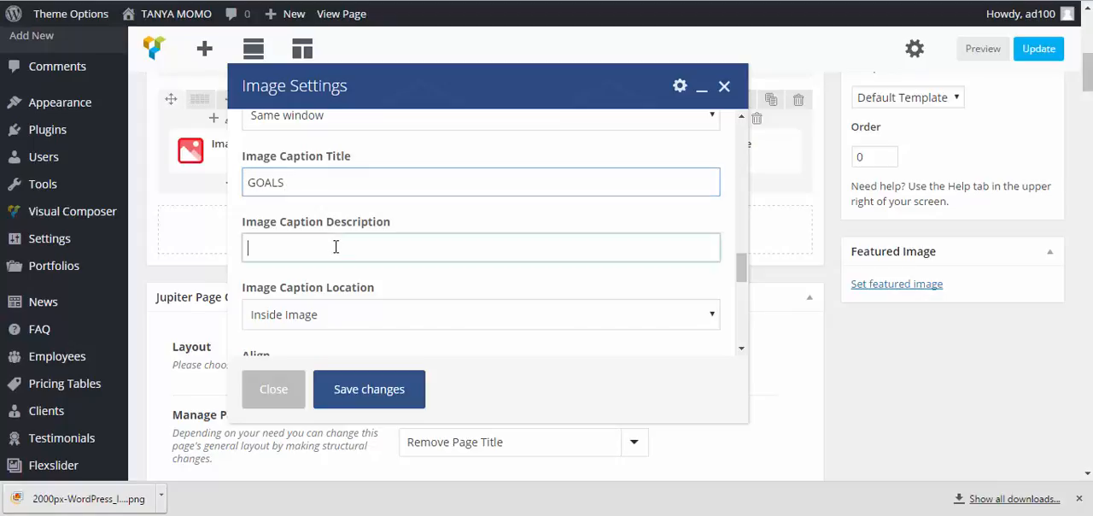
key("ctrl+v")
Set the fourth image's caption location to Outside Image, save its settings and update the page
scroll(357, 293, "down", 1)
scroll(357, 293, "down", 3)
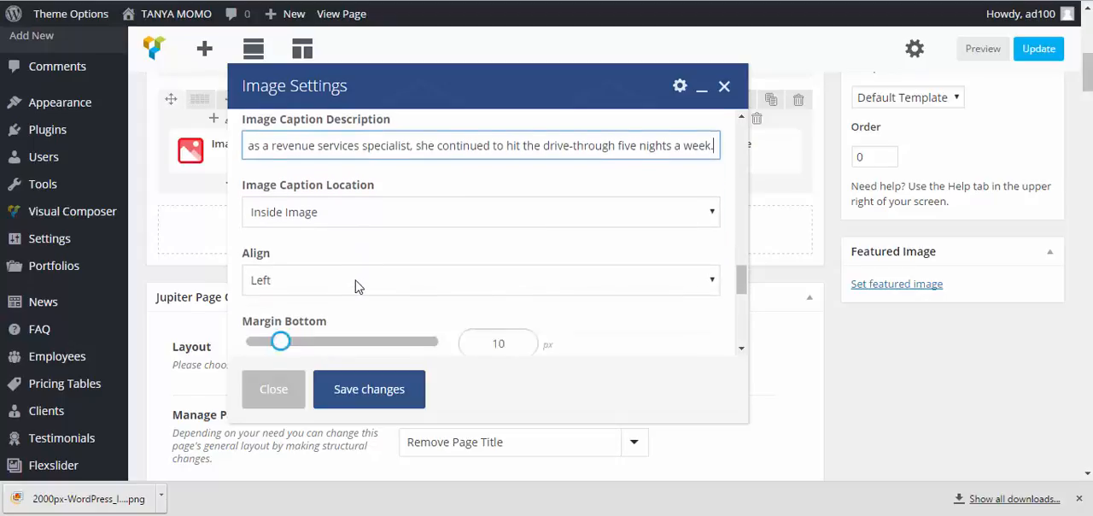
scroll(361, 244, "down", 4)
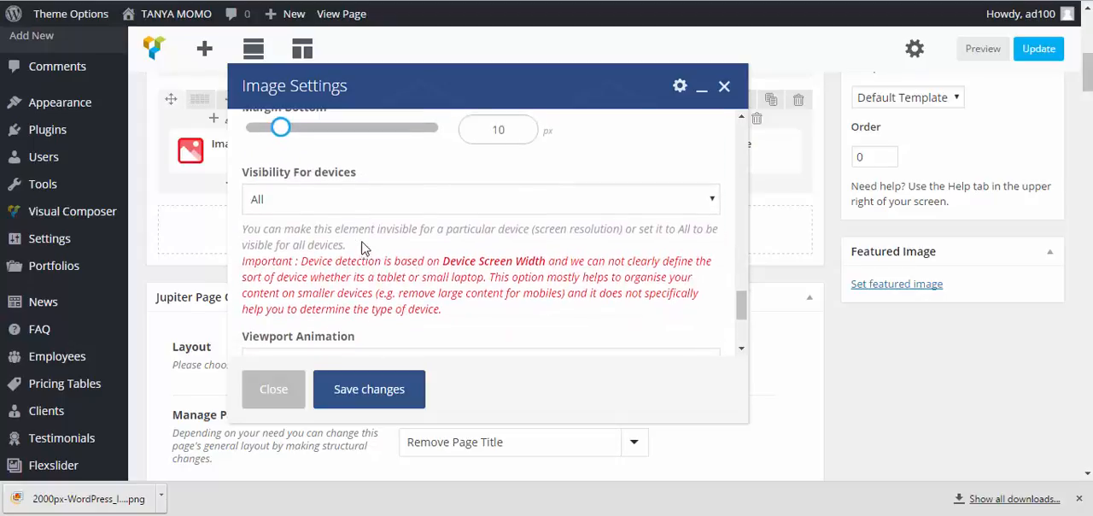
scroll(362, 244, "up", 6)
left_click(360, 244)
left_click(319, 271)
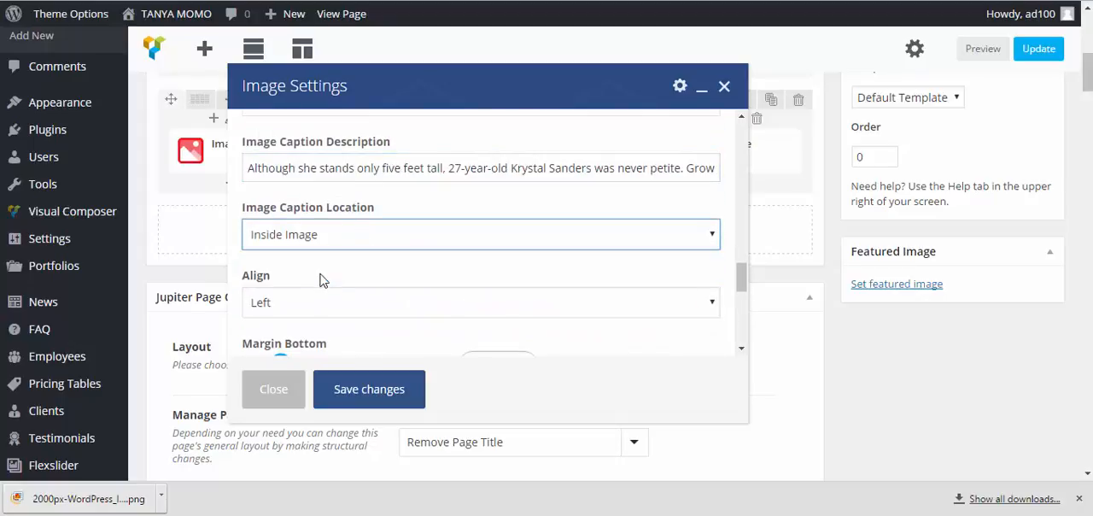
left_click(379, 389)
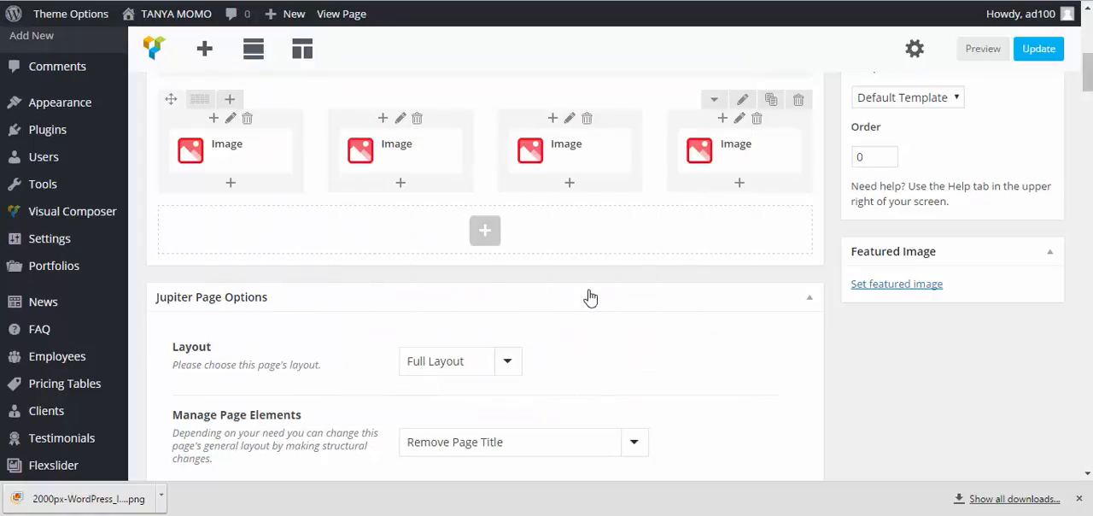
left_click(1042, 53)
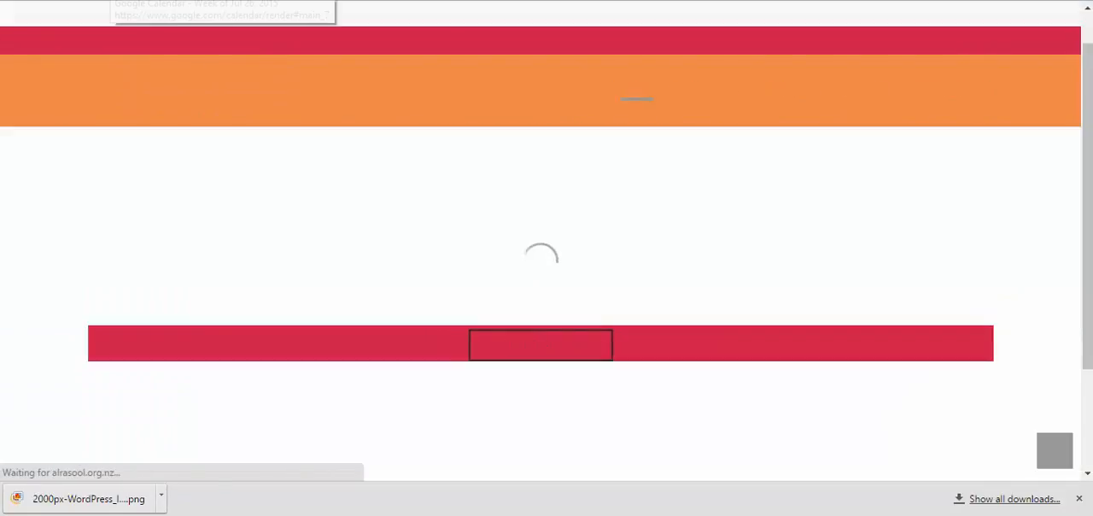
Examine the live HOME page, checking the slider, the BOOK NOW row and the four captioned images
scroll(333, 96, "down", 2)
scroll(333, 95, "down", 1)
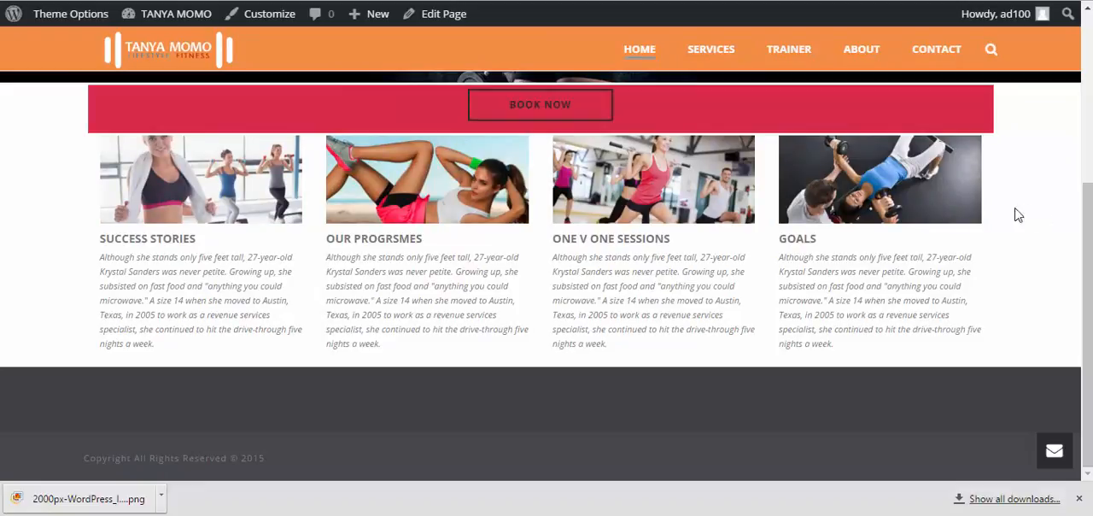
scroll(933, 188, "up", 3)
scroll(933, 188, "down", 2)
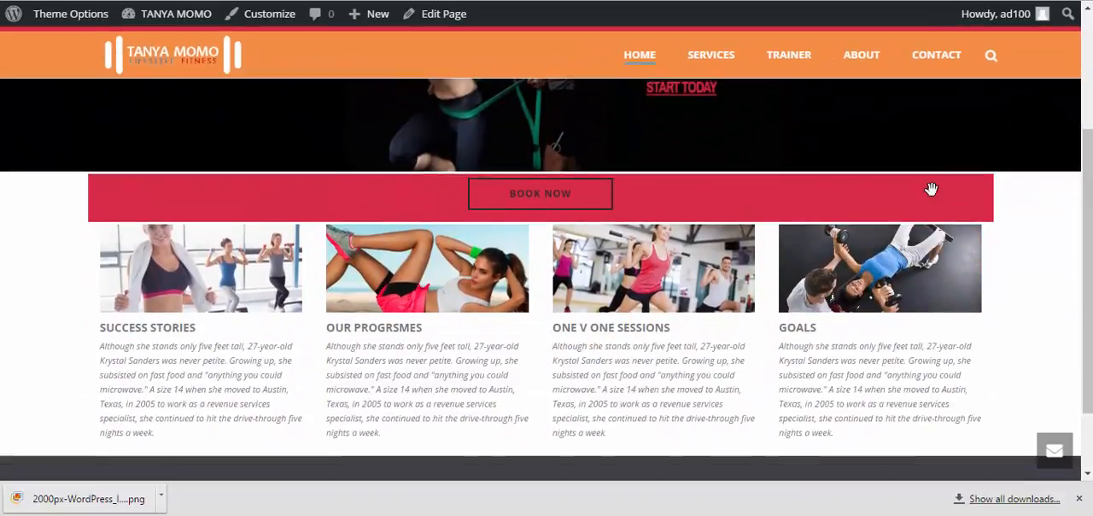
scroll(931, 188, "down", 2)
scroll(932, 189, "up", 3)
scroll(931, 189, "down", 3)
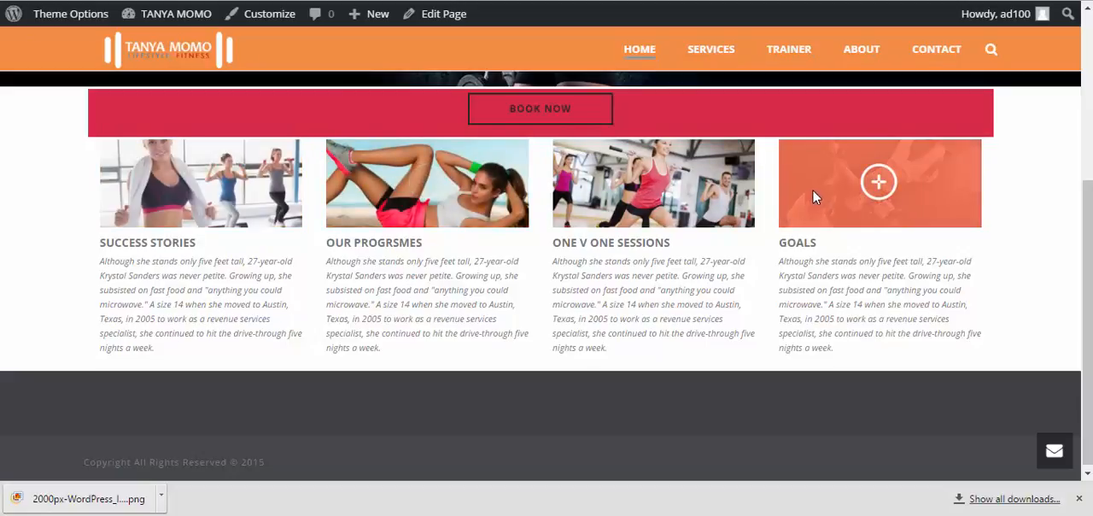
scroll(816, 191, "up", 4)
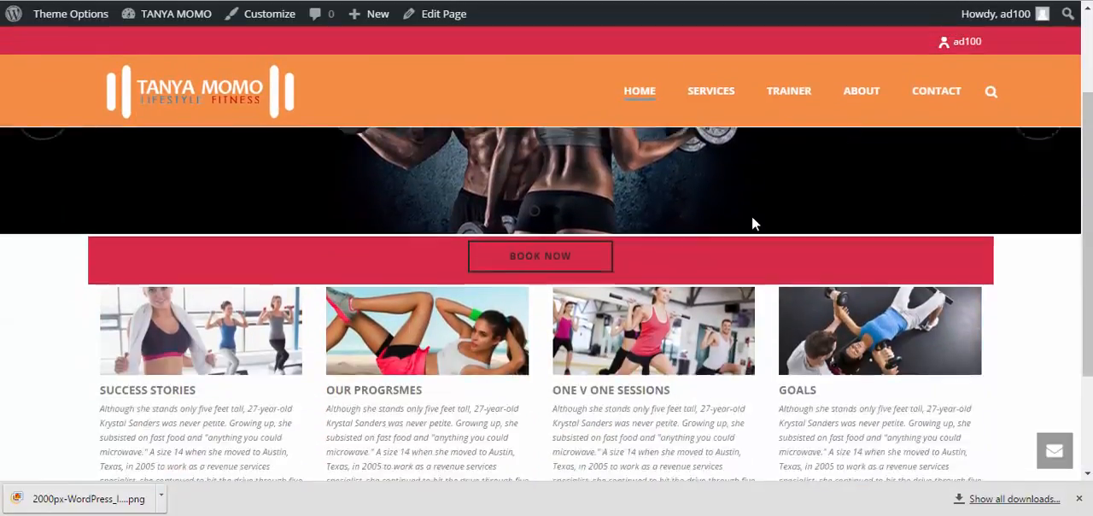
scroll(752, 224, "down", 3)
scroll(752, 243, "up", 5)
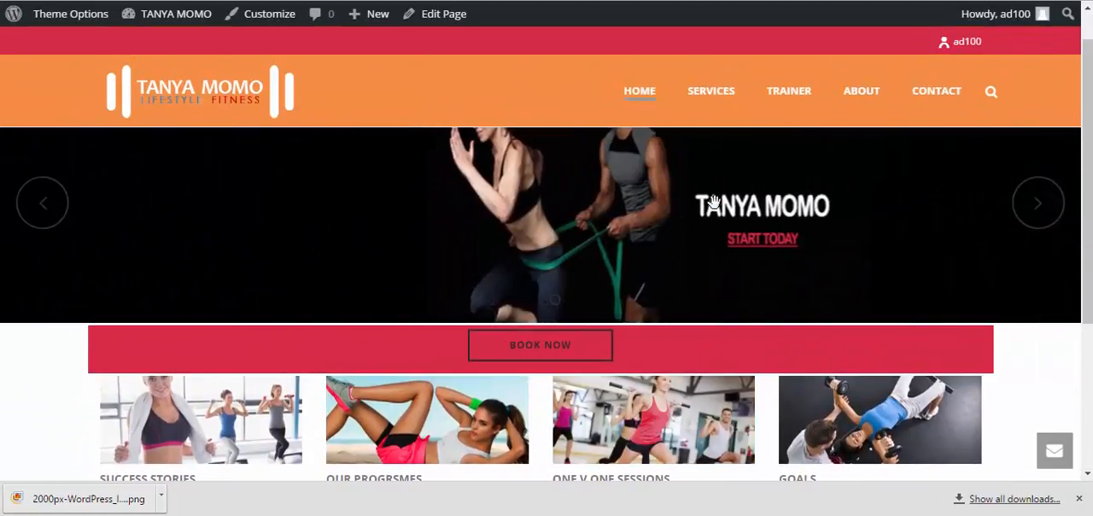
scroll(701, 213, "down", 3)
scroll(700, 218, "up", 4)
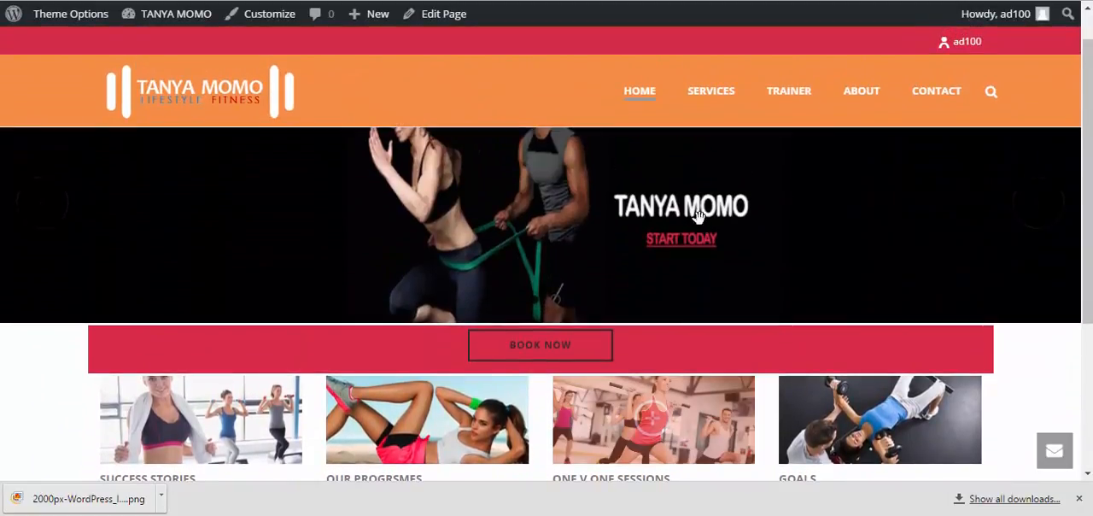
scroll(617, 224, "up", 1)
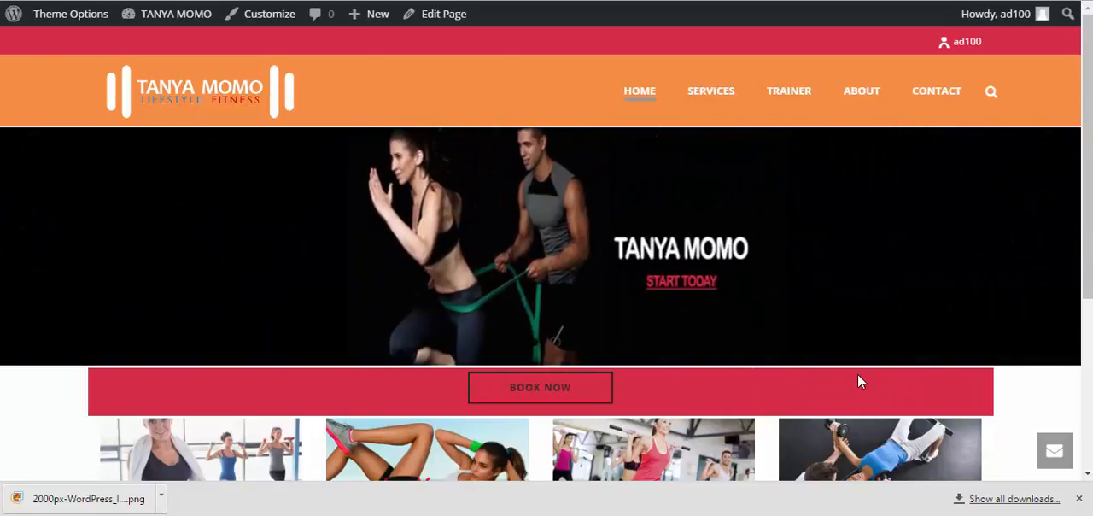
scroll(843, 345, "down", 2)
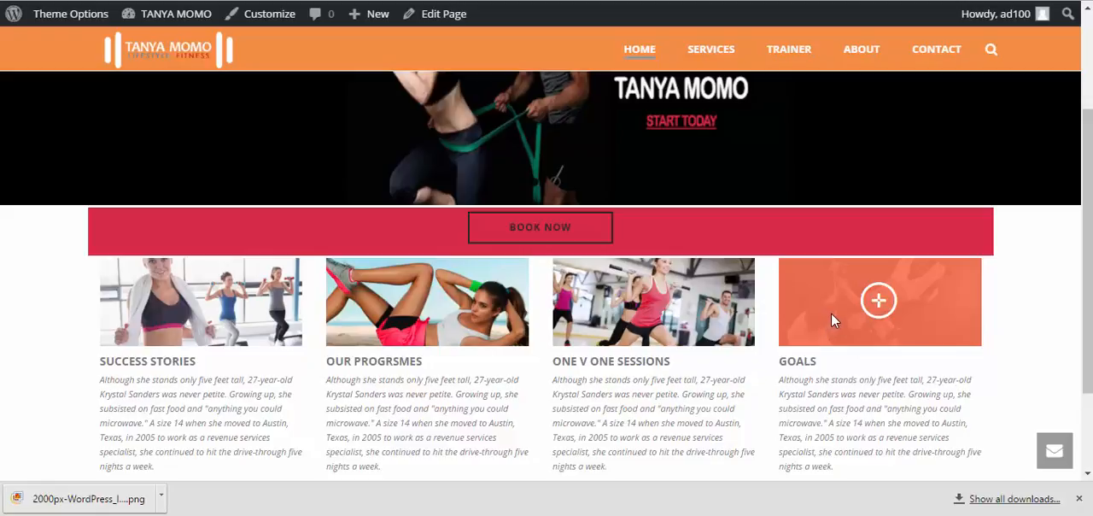
scroll(831, 312, "up", 2)
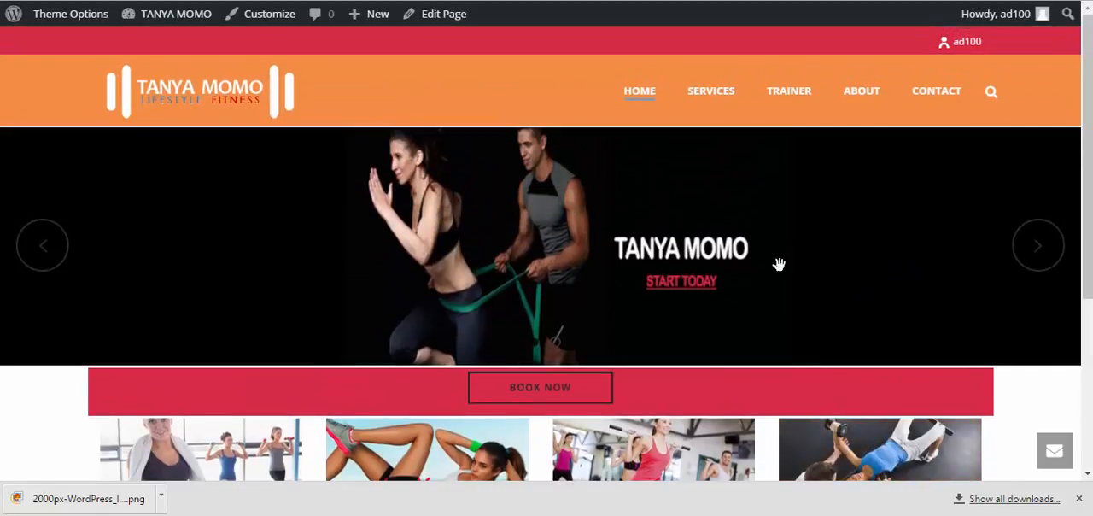